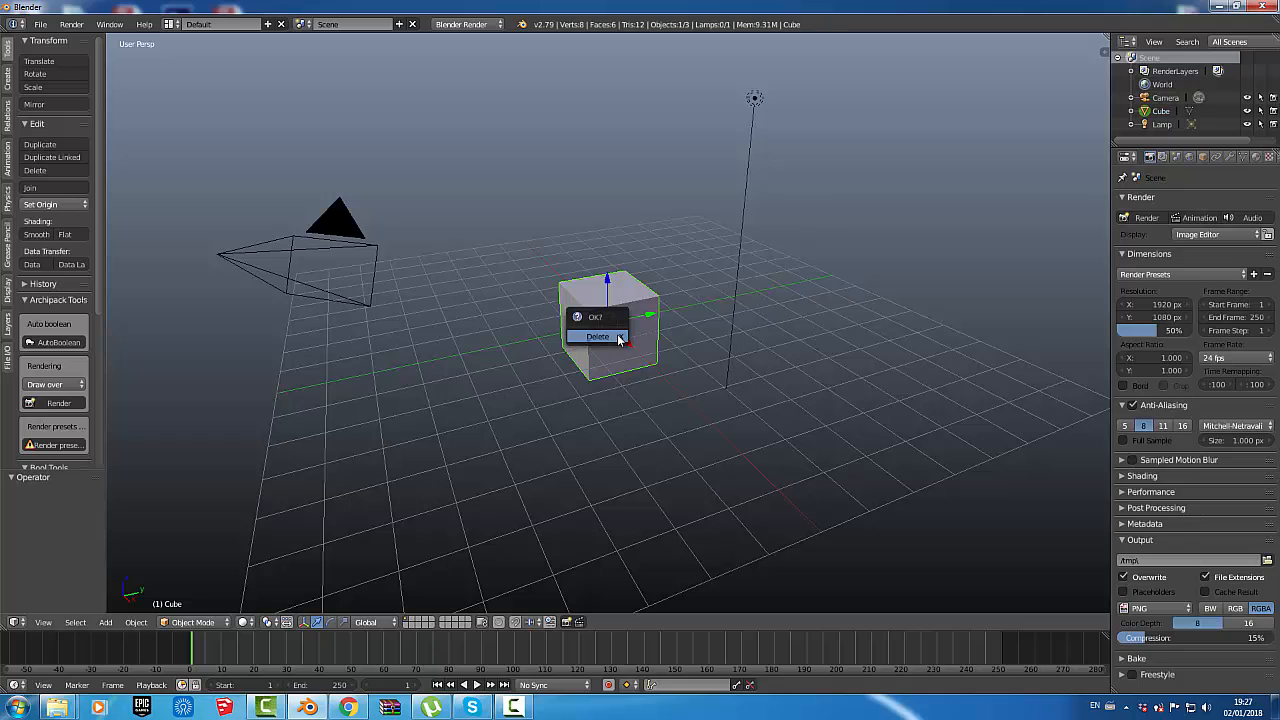
- Delete the default cube, lamp and camera from the scene
click(615, 342)
right_click(757, 101)
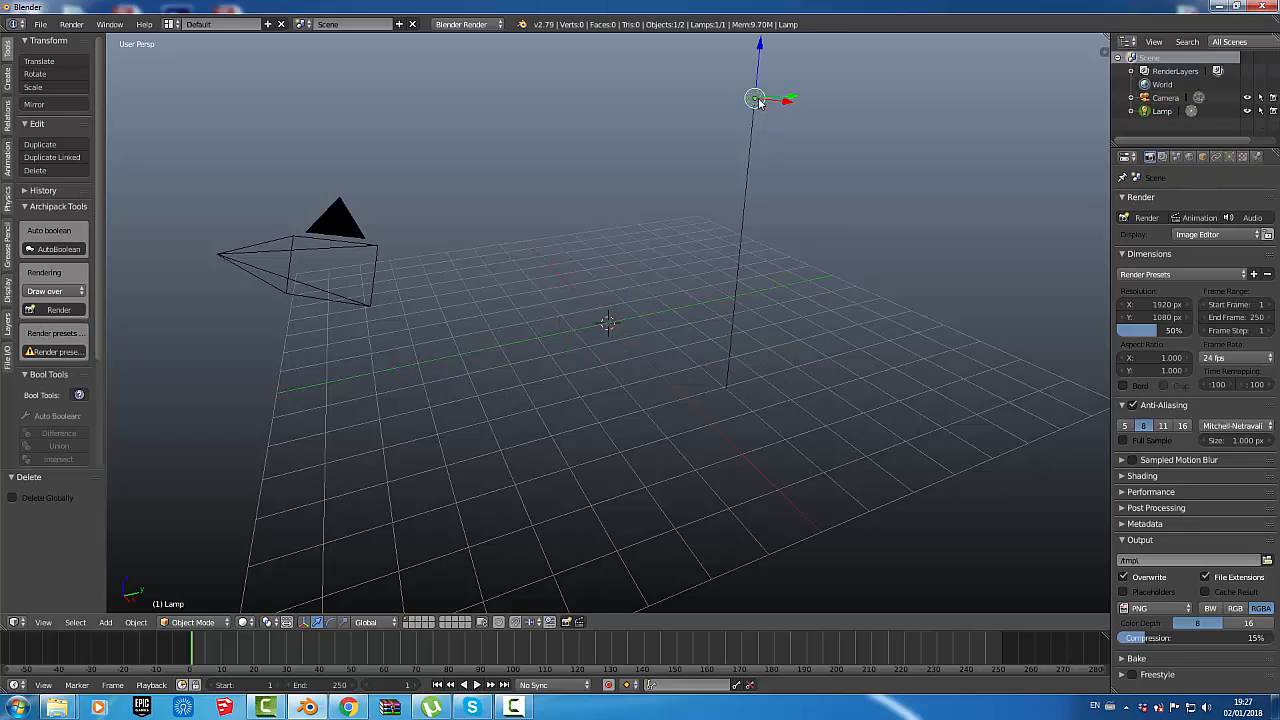
key(x)
click(750, 101)
right_click(323, 220)
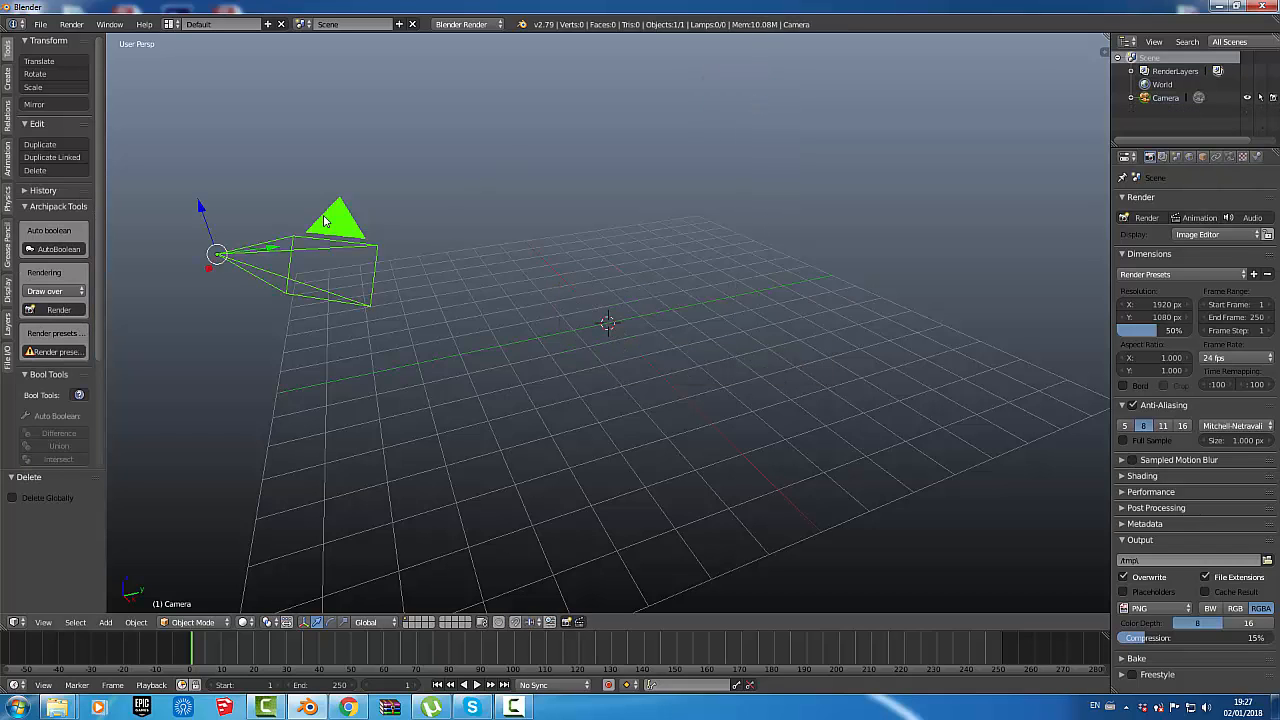
key(x)
click(323, 220)
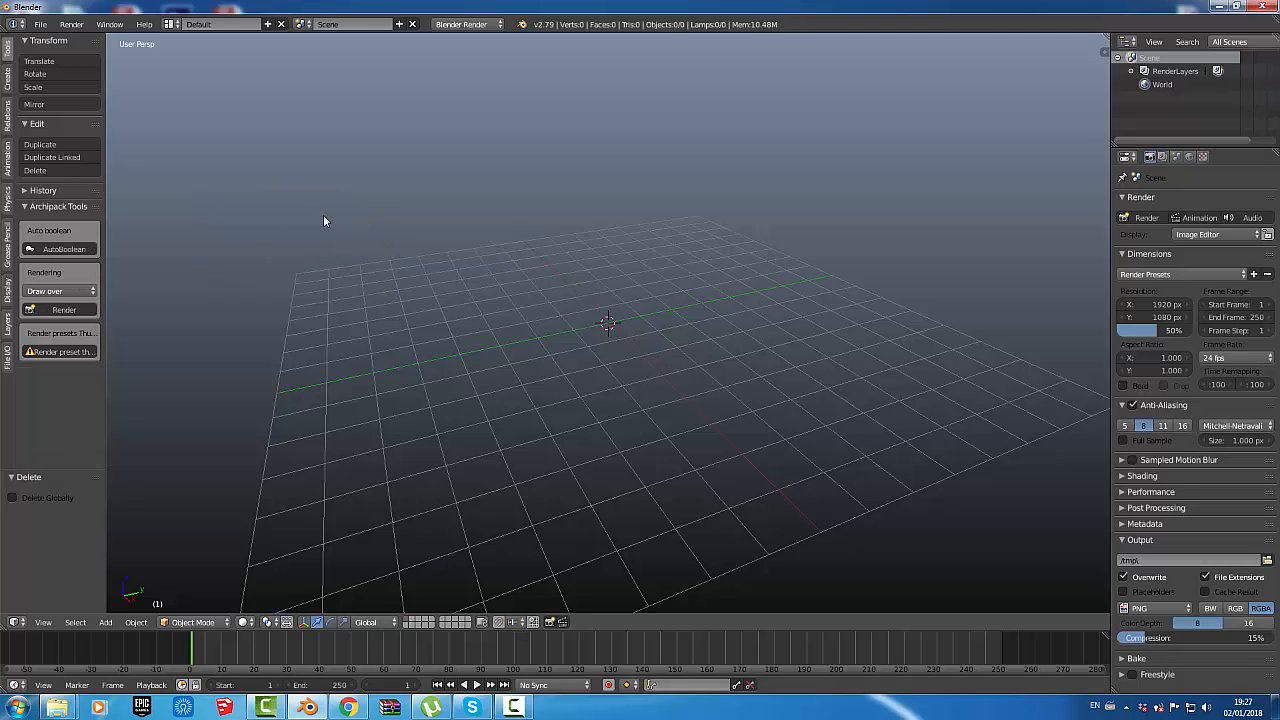
- Show the viewport's properties region and start the Screencast Keys display
key(n)
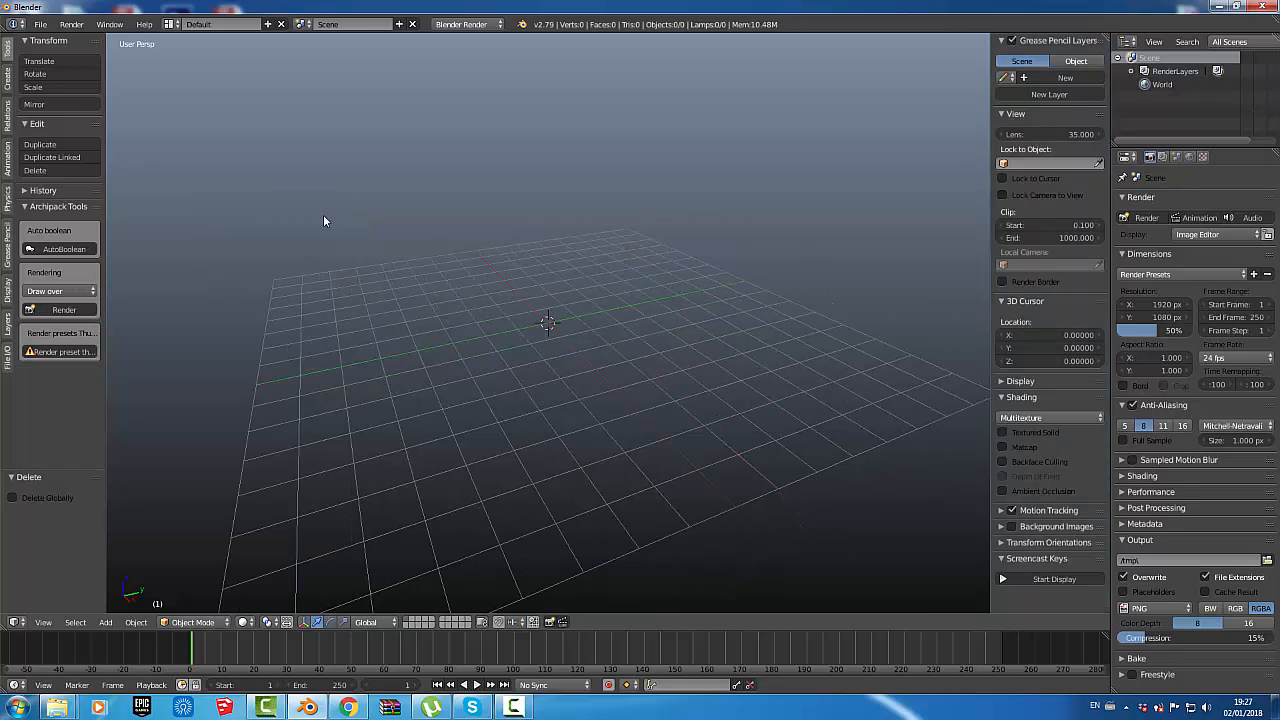
click(1006, 581)
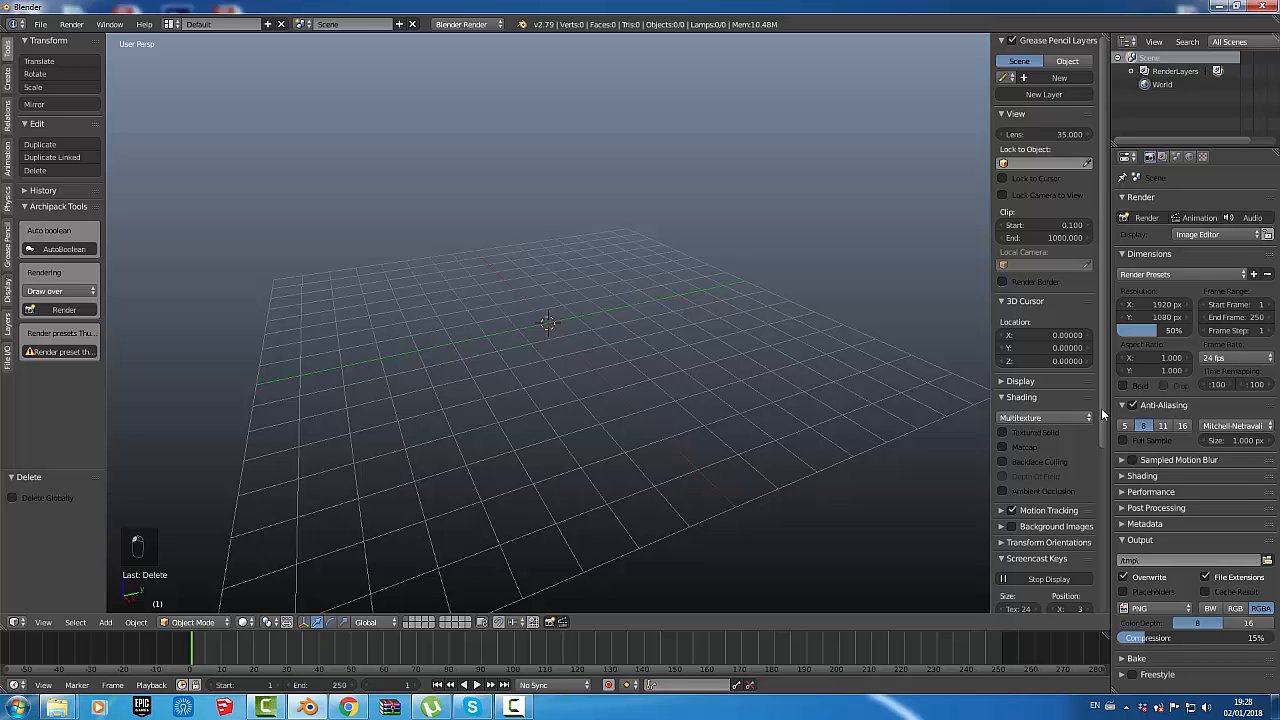
- Enable background images and add Template.tif from the Videos\3d\Blender - Sopwith camel folder as the first image
drag(1104, 414, 1106, 587)
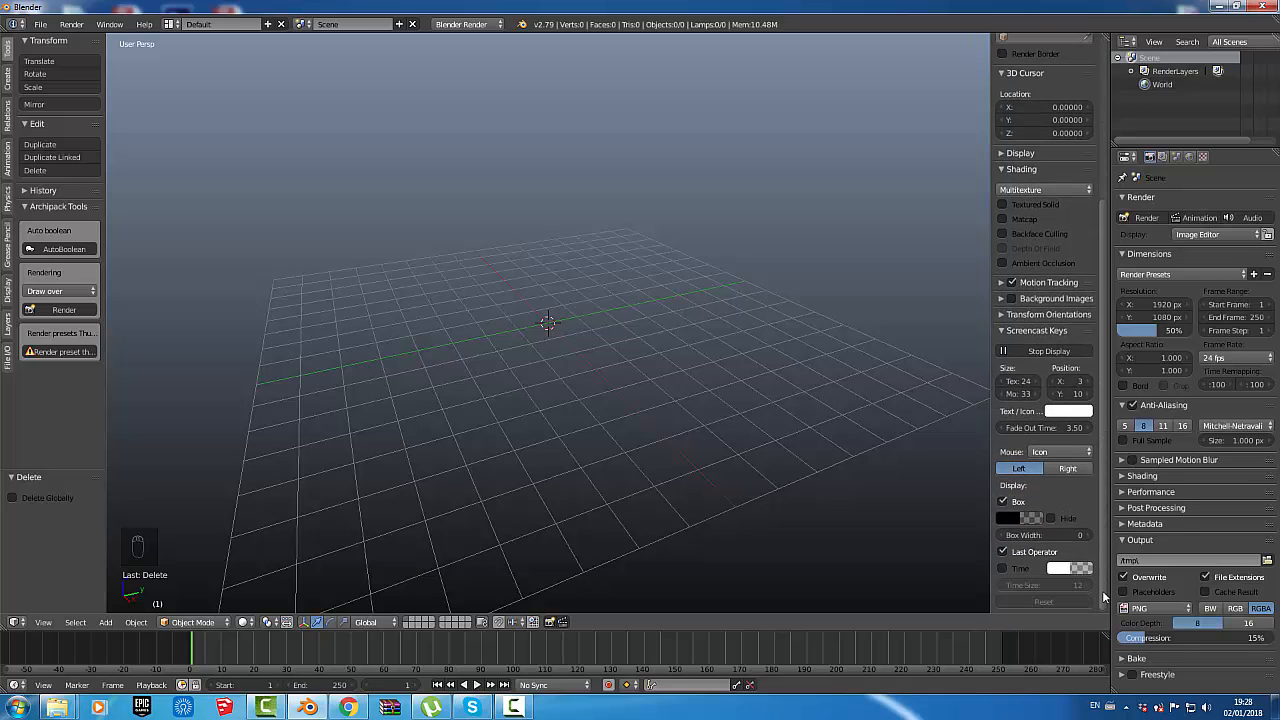
click(1011, 299)
click(1001, 298)
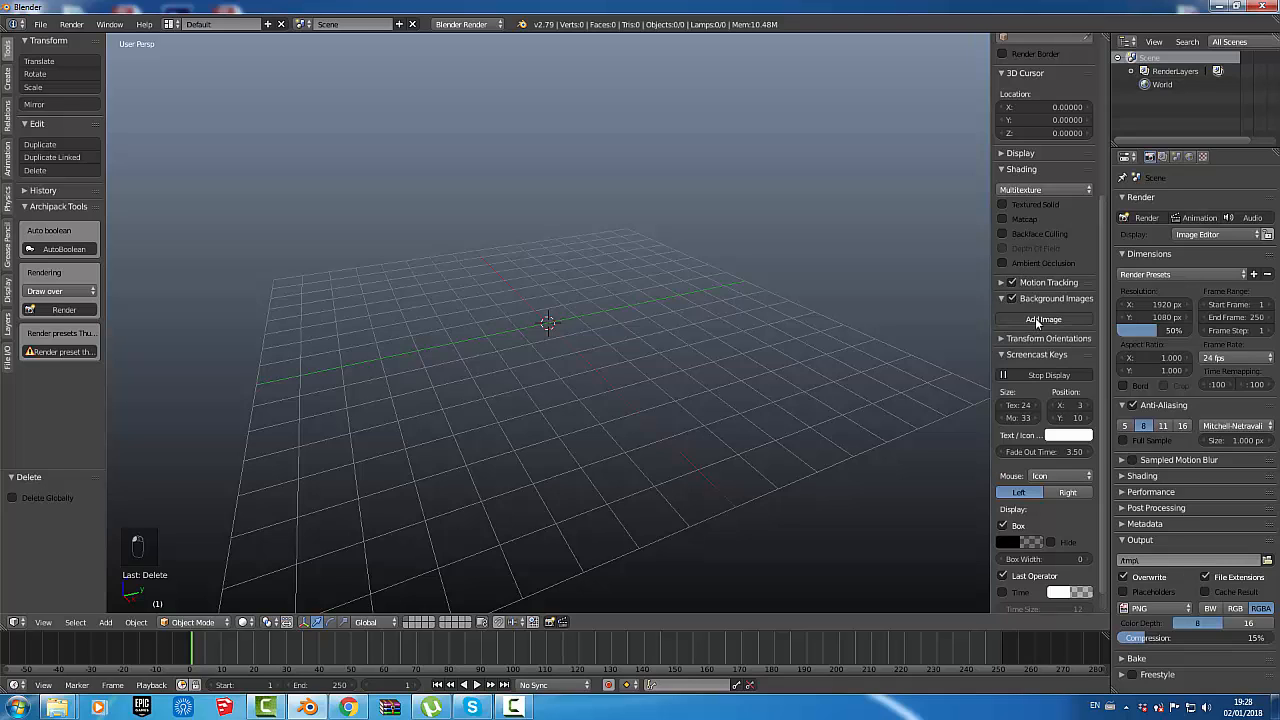
click(1035, 318)
click(1058, 394)
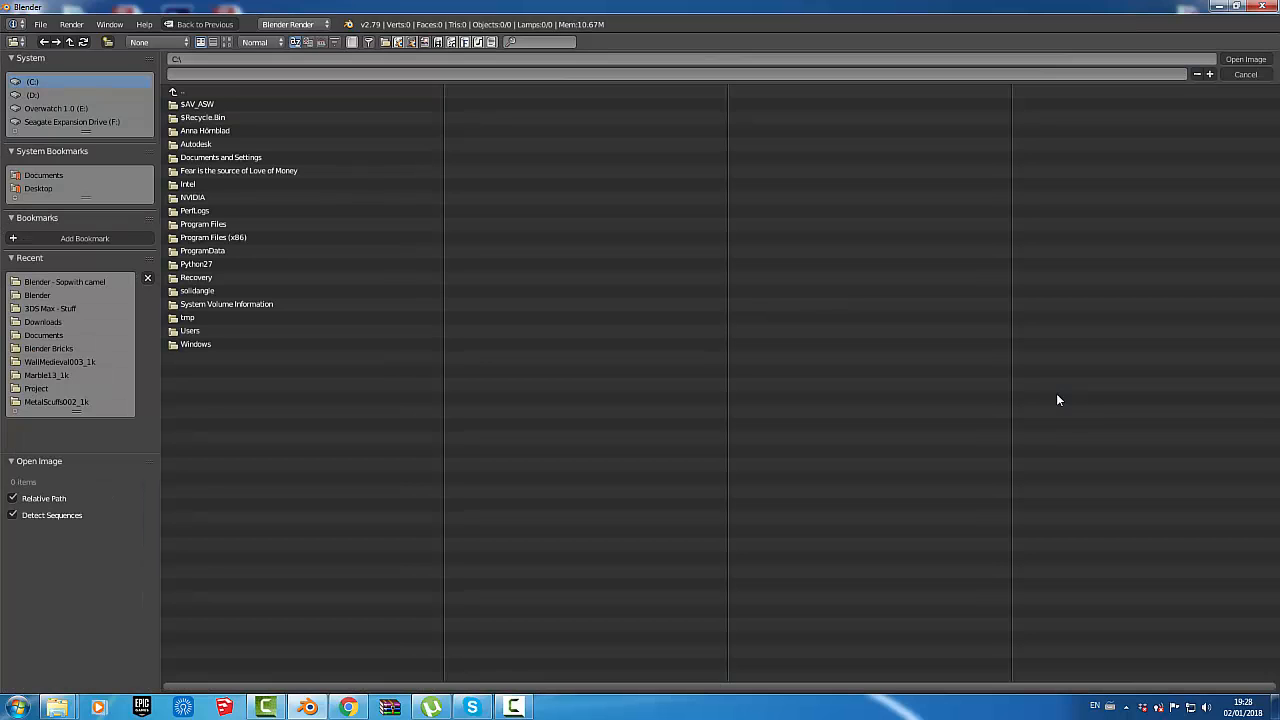
text(C:\Users\Private\Videos\3d\Blender - Sopwith camel)
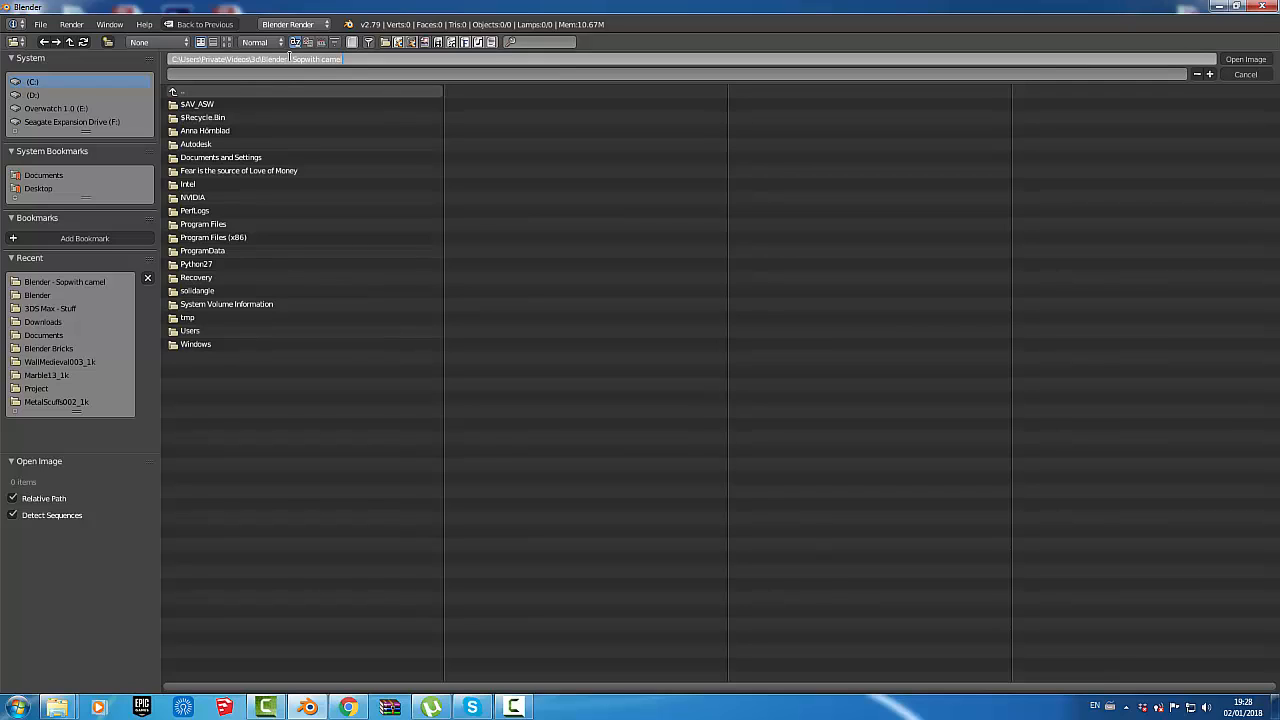
key(Return)
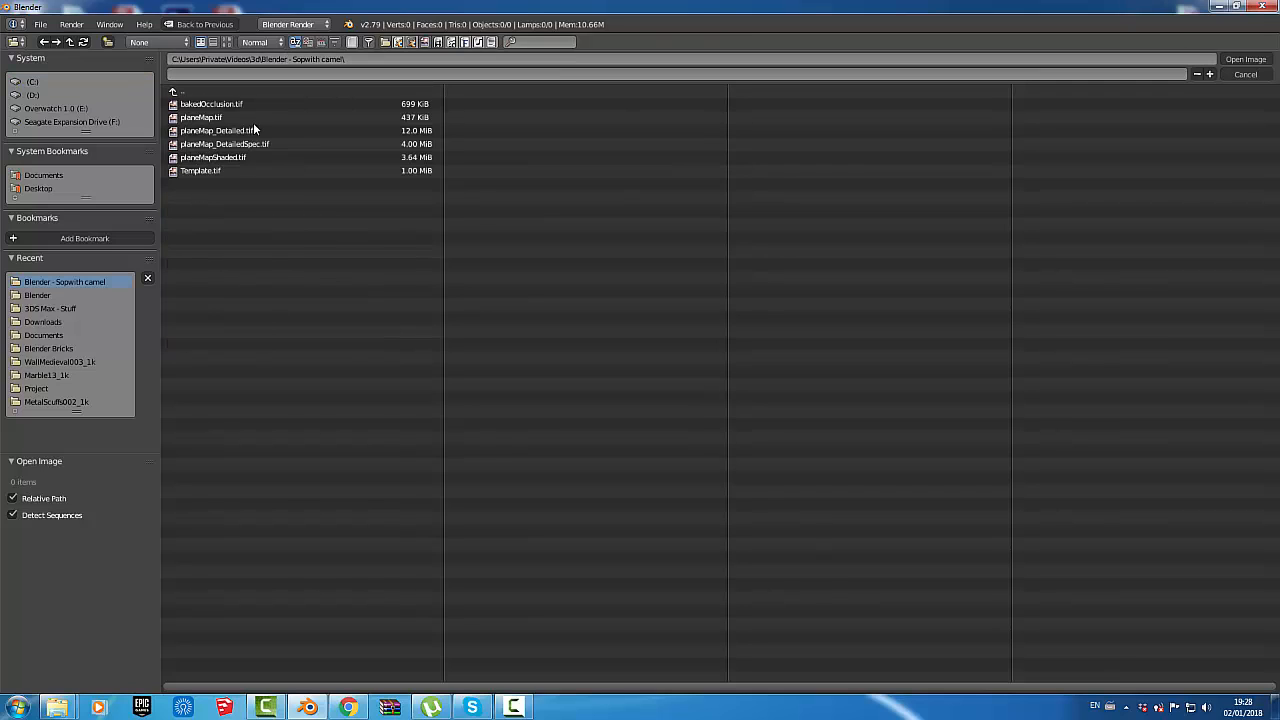
click(221, 170)
click(228, 42)
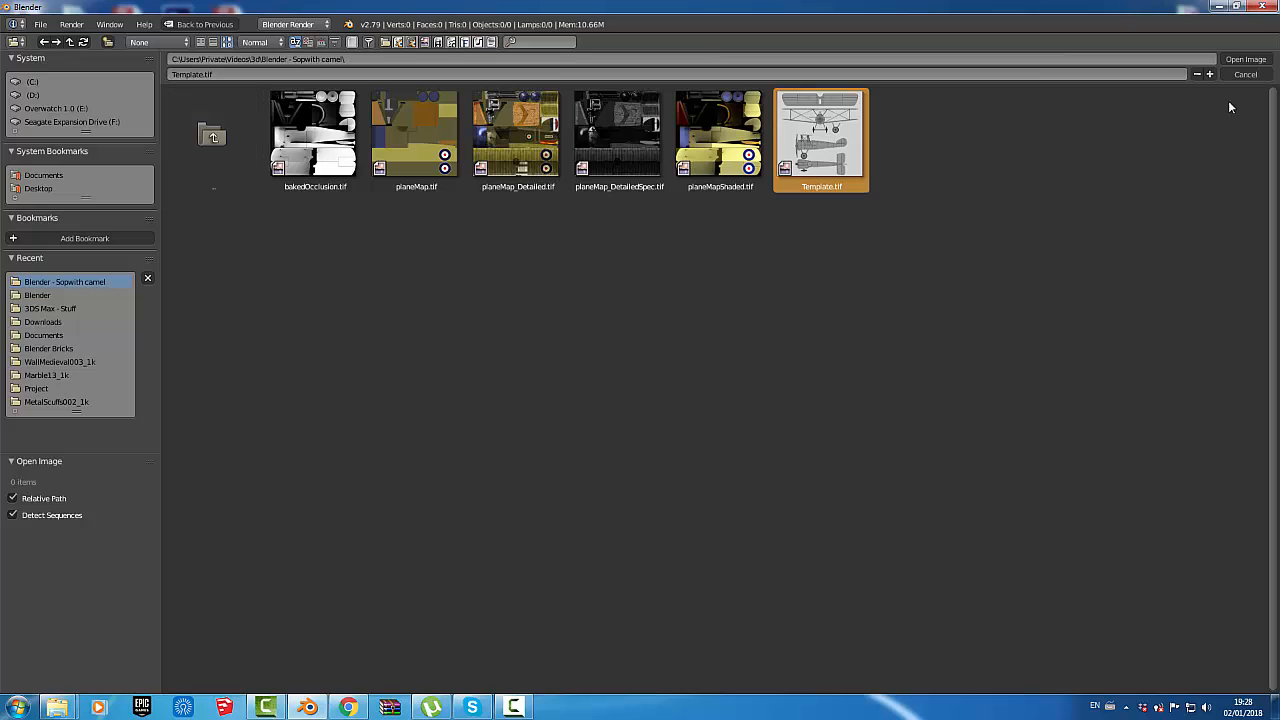
click(1245, 59)
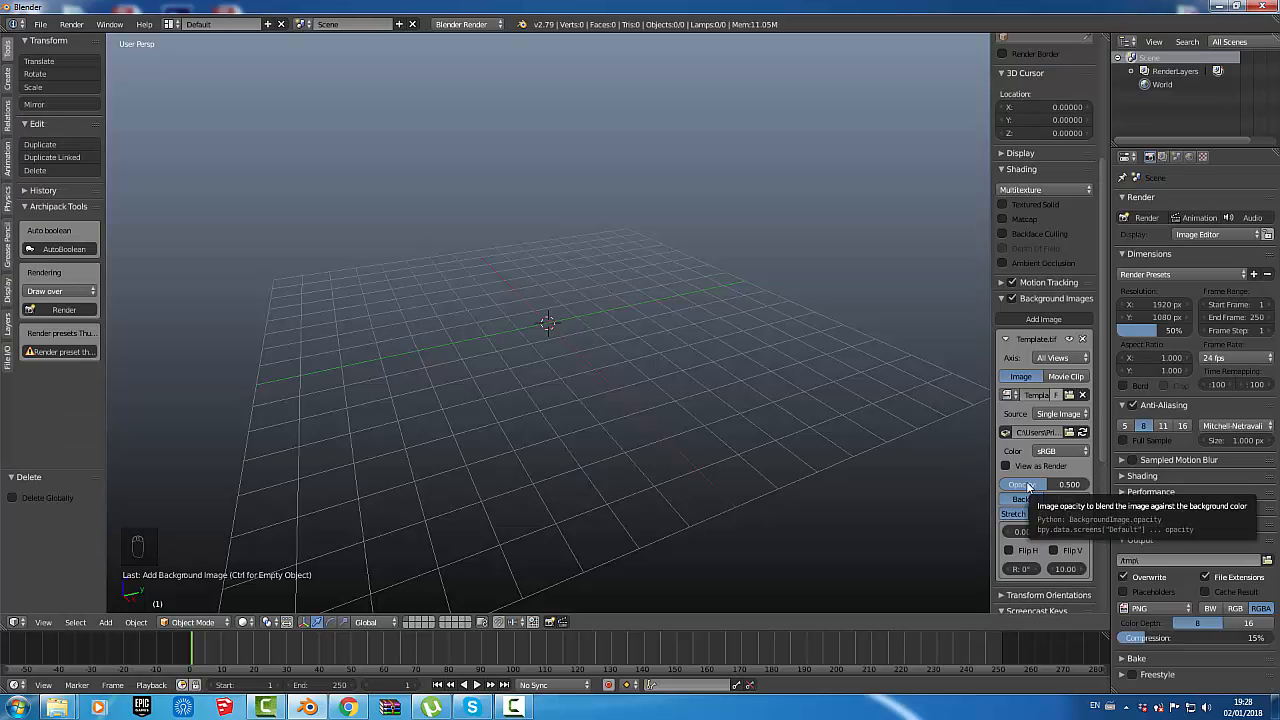
- Set the Template.tif background image's axis to Front and switch the viewport to front view
click(1059, 360)
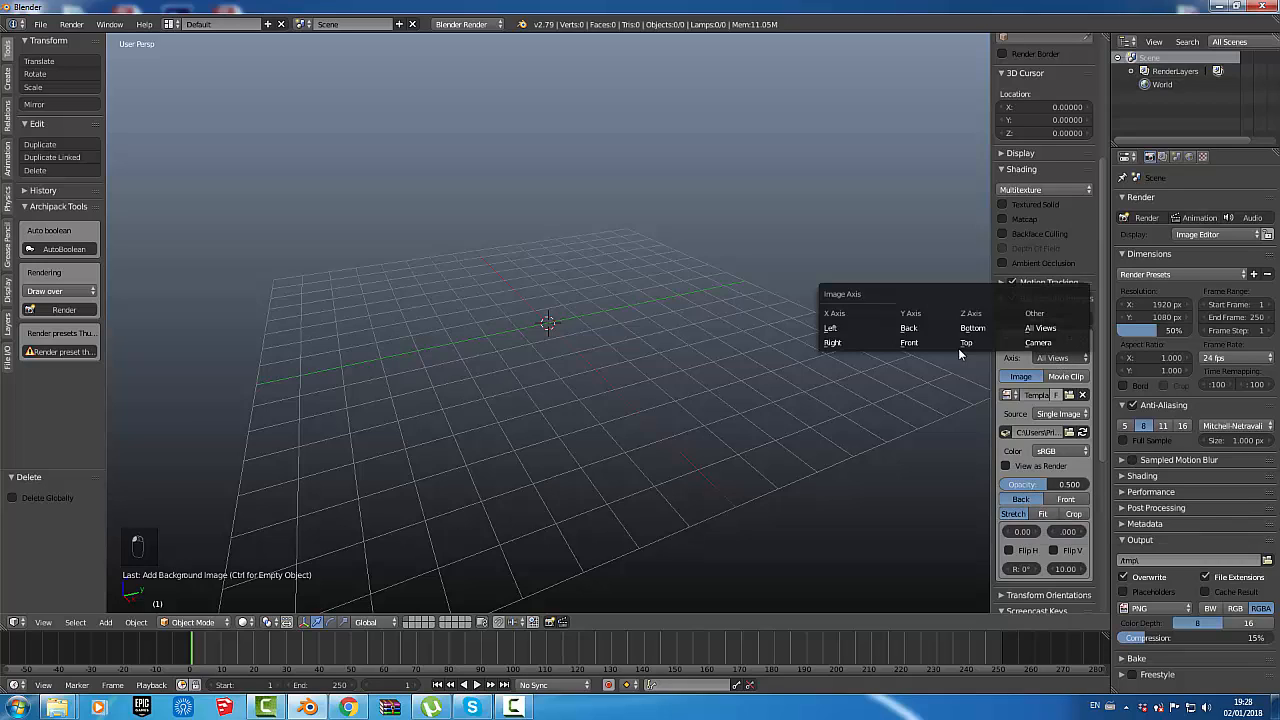
click(912, 343)
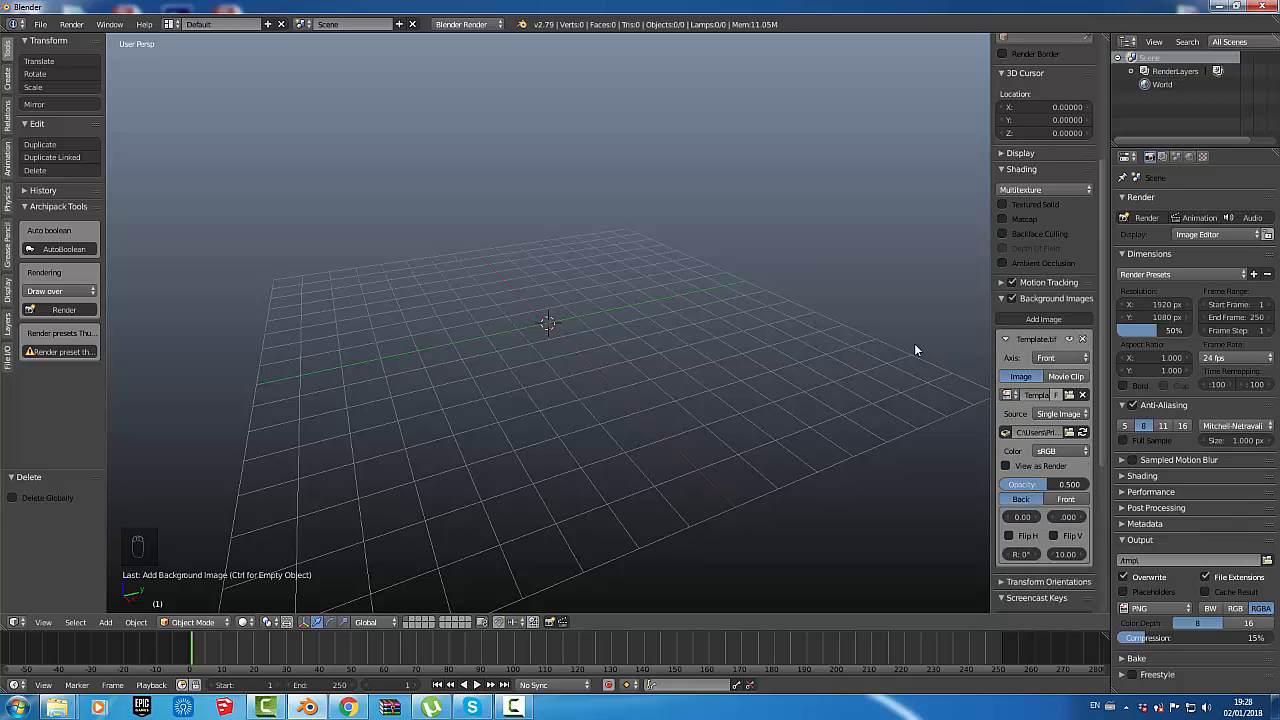
key(KP_1)
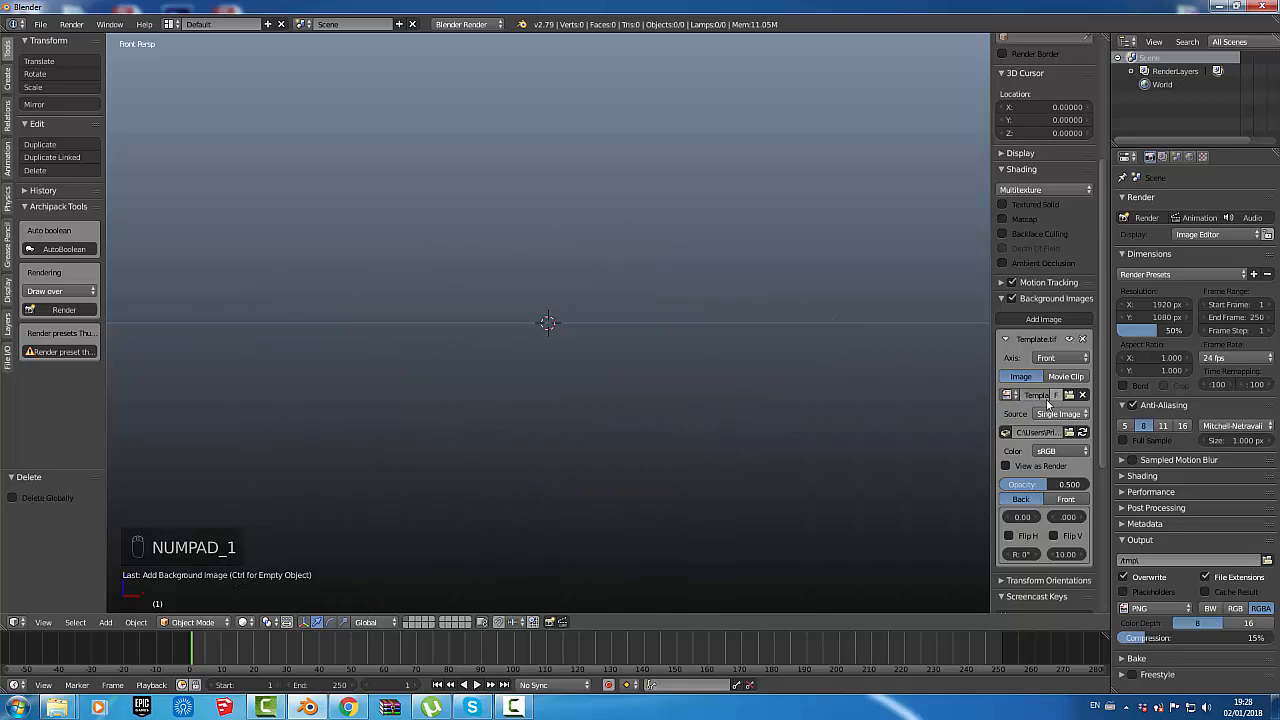
- Add a second background image using the same Template.tif from the Blender - Sopwith camel folder
click(1039, 320)
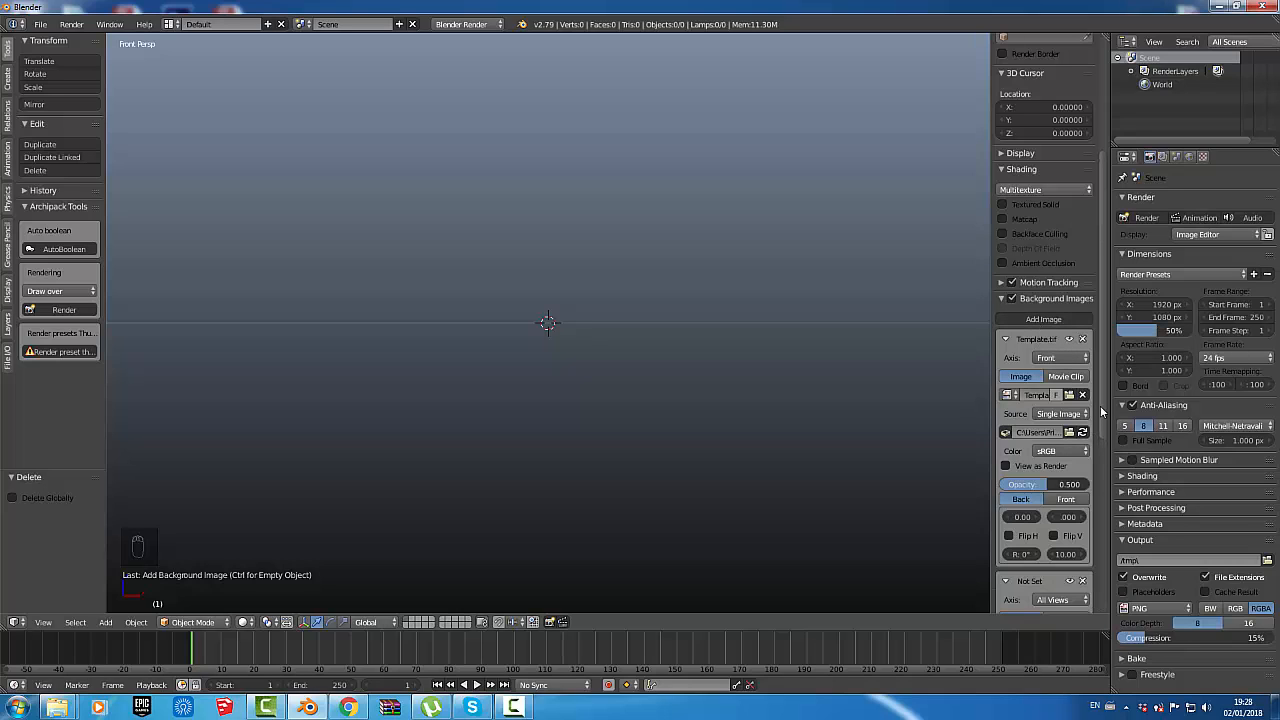
scroll(1080, 450, down, 5)
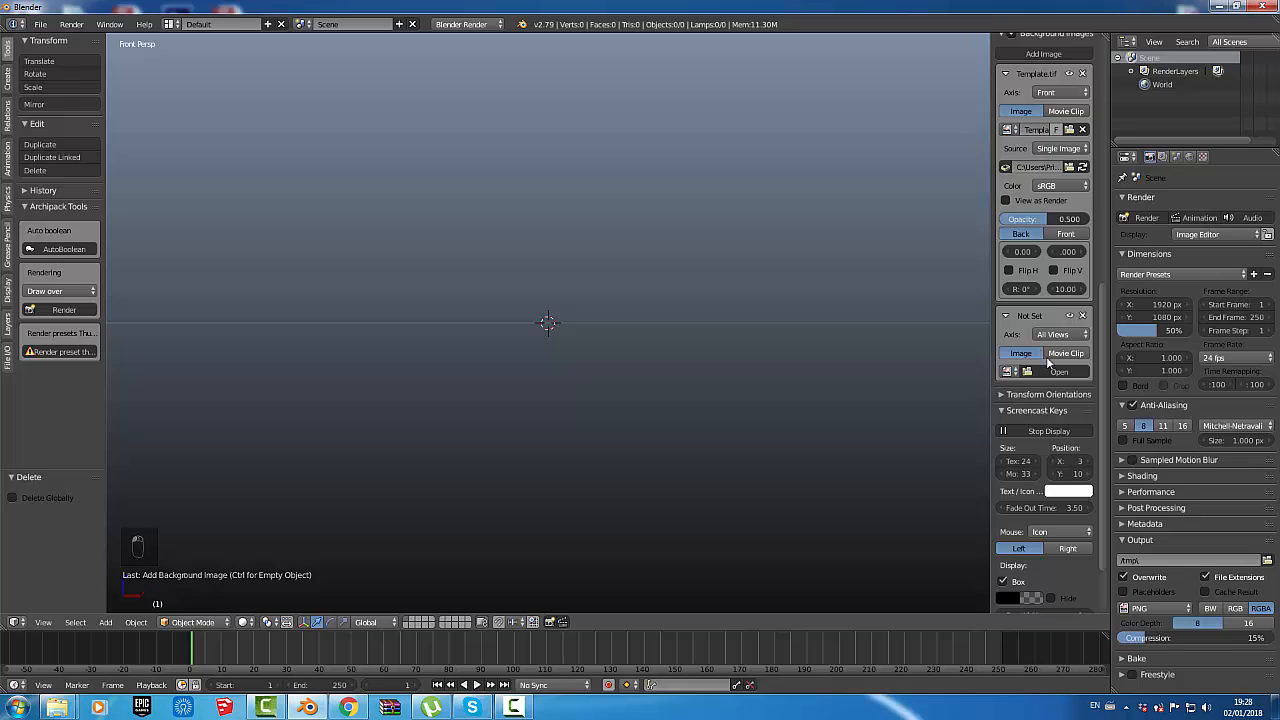
click(1053, 376)
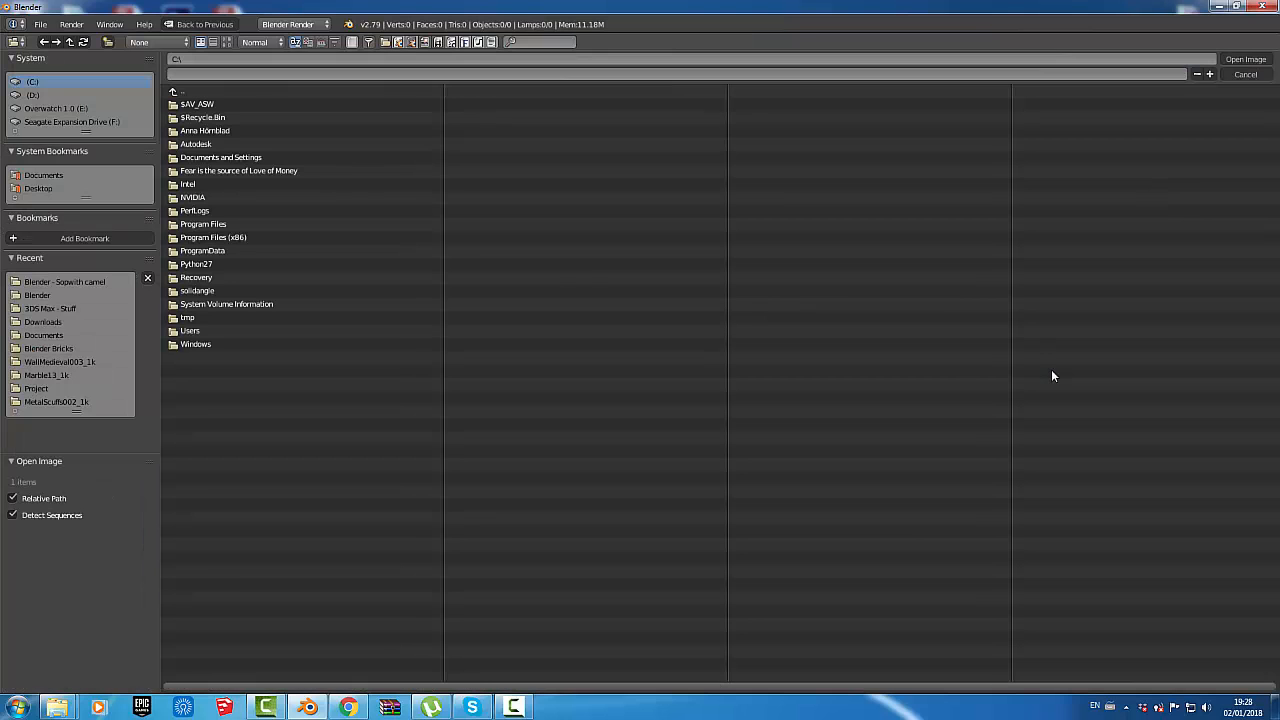
click(195, 59)
text(C:\Users\Private\Videos\3d\Blender - Sopwith camel)
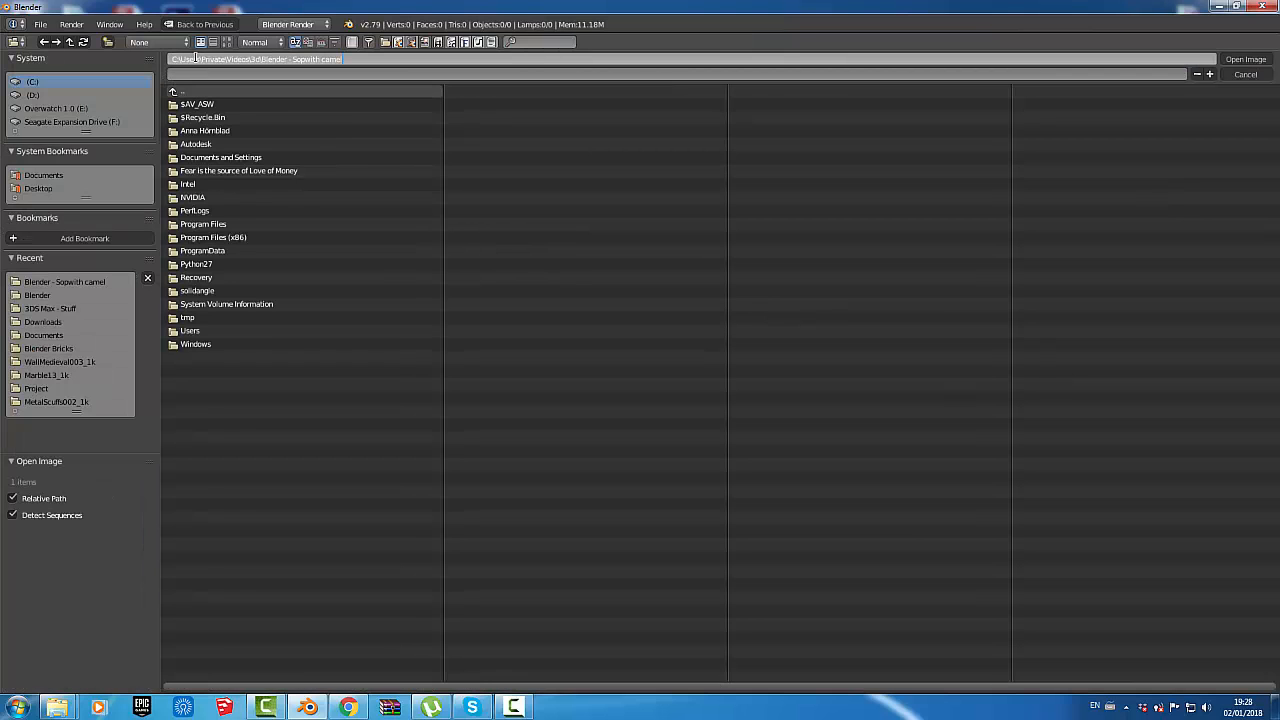
key(Return)
click(227, 42)
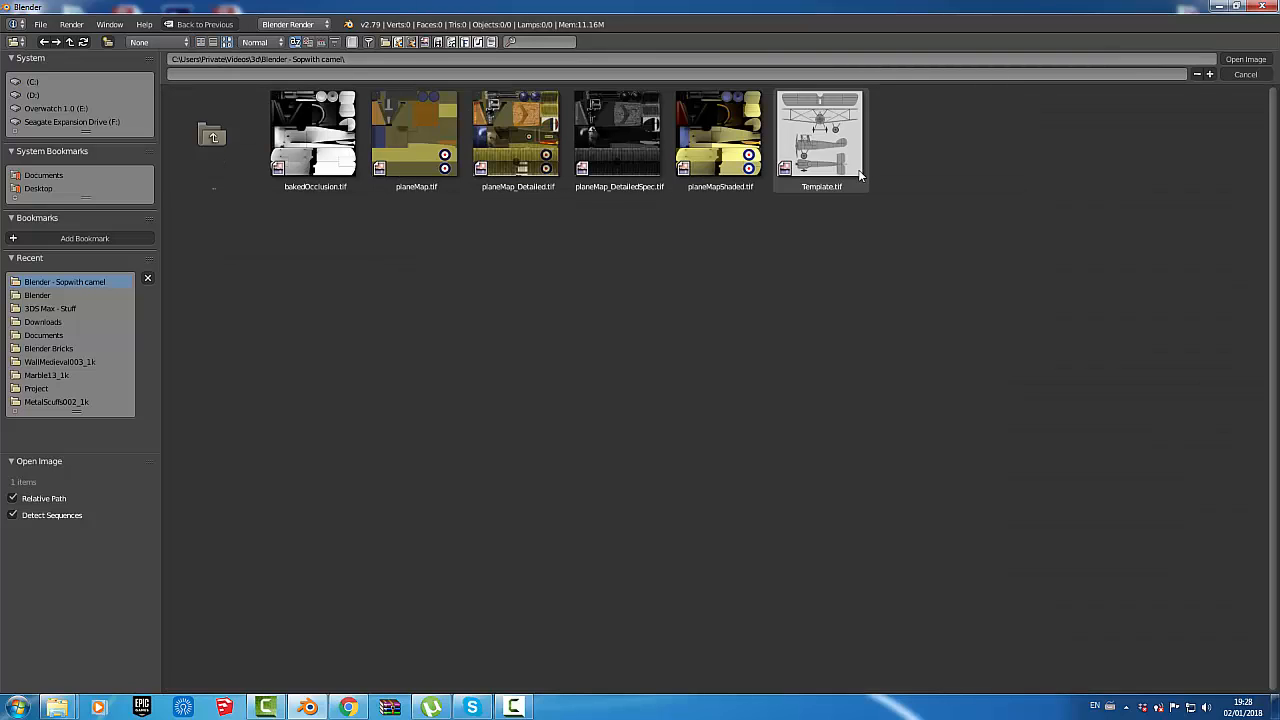
double_click(820, 140)
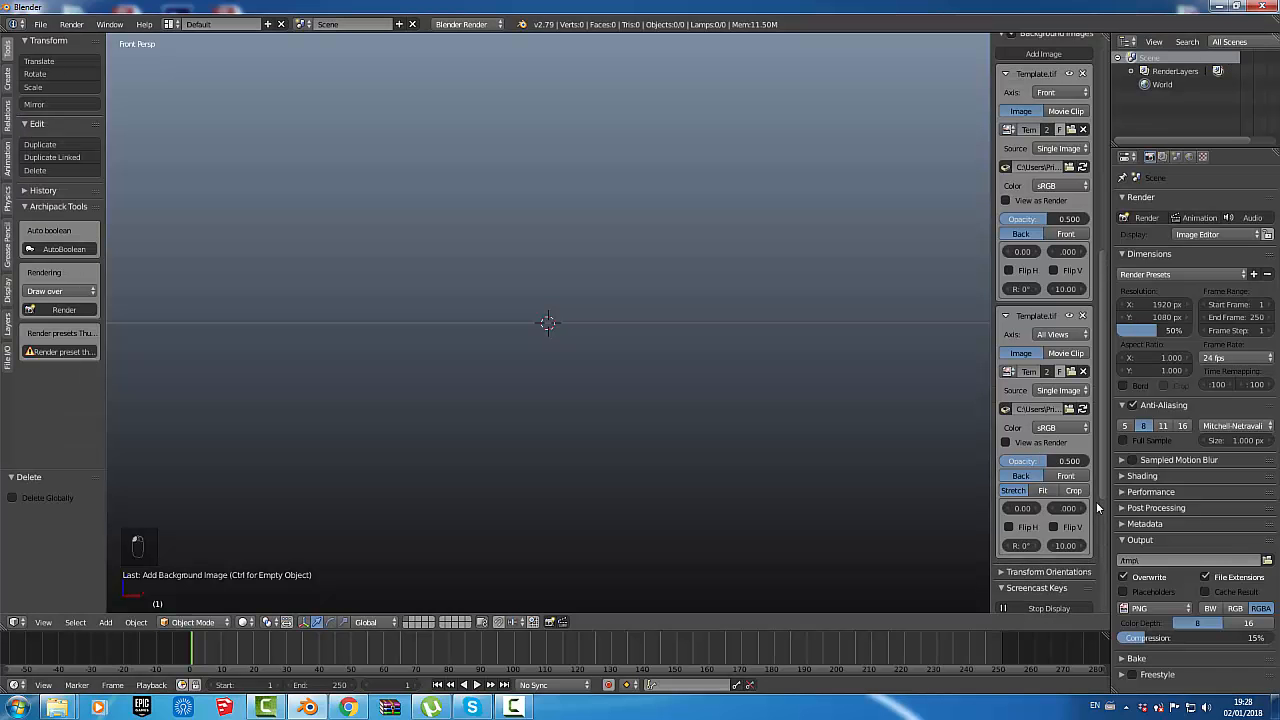
- Set the second background image's axis to Right
click(1086, 335)
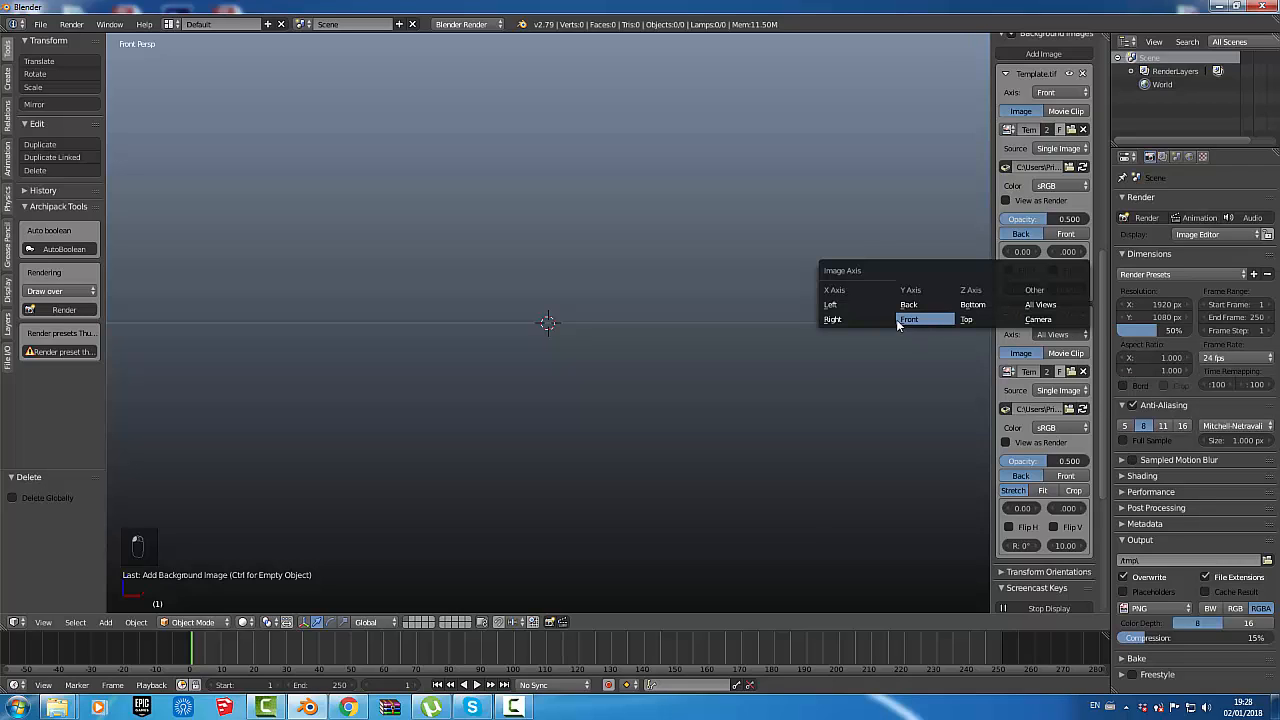
click(832, 319)
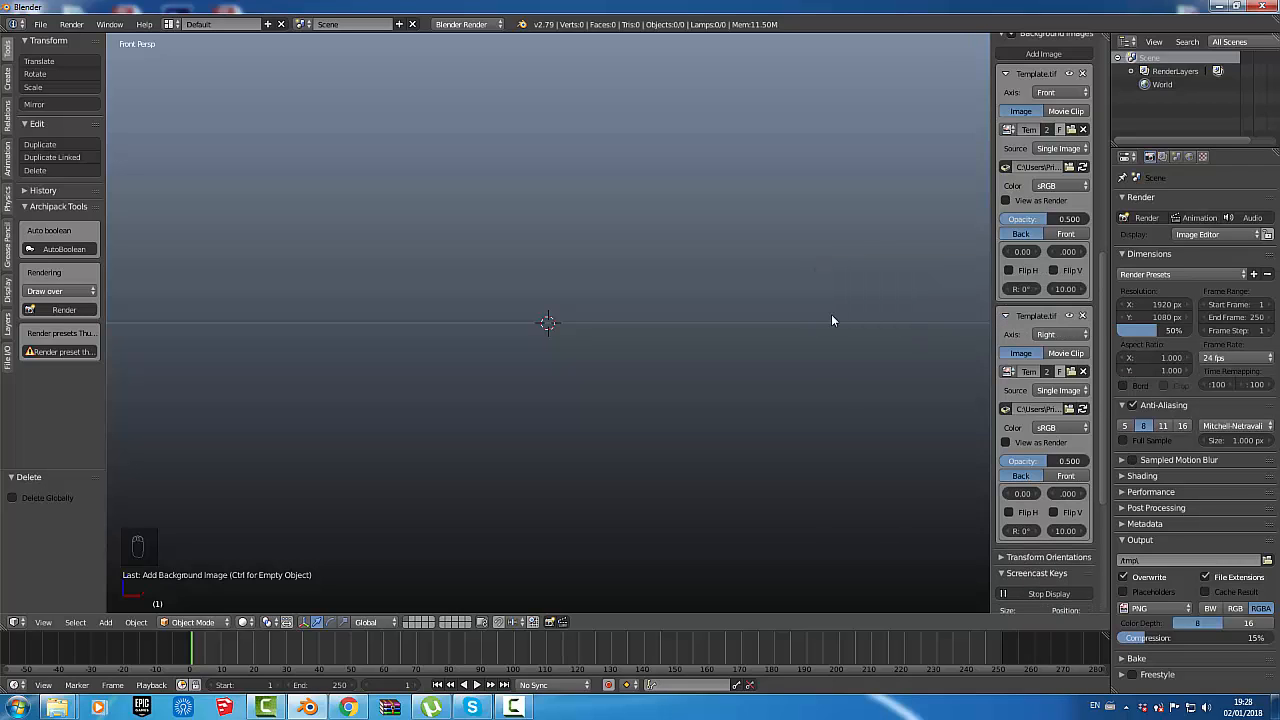
scroll(1100, 294, up, 1)
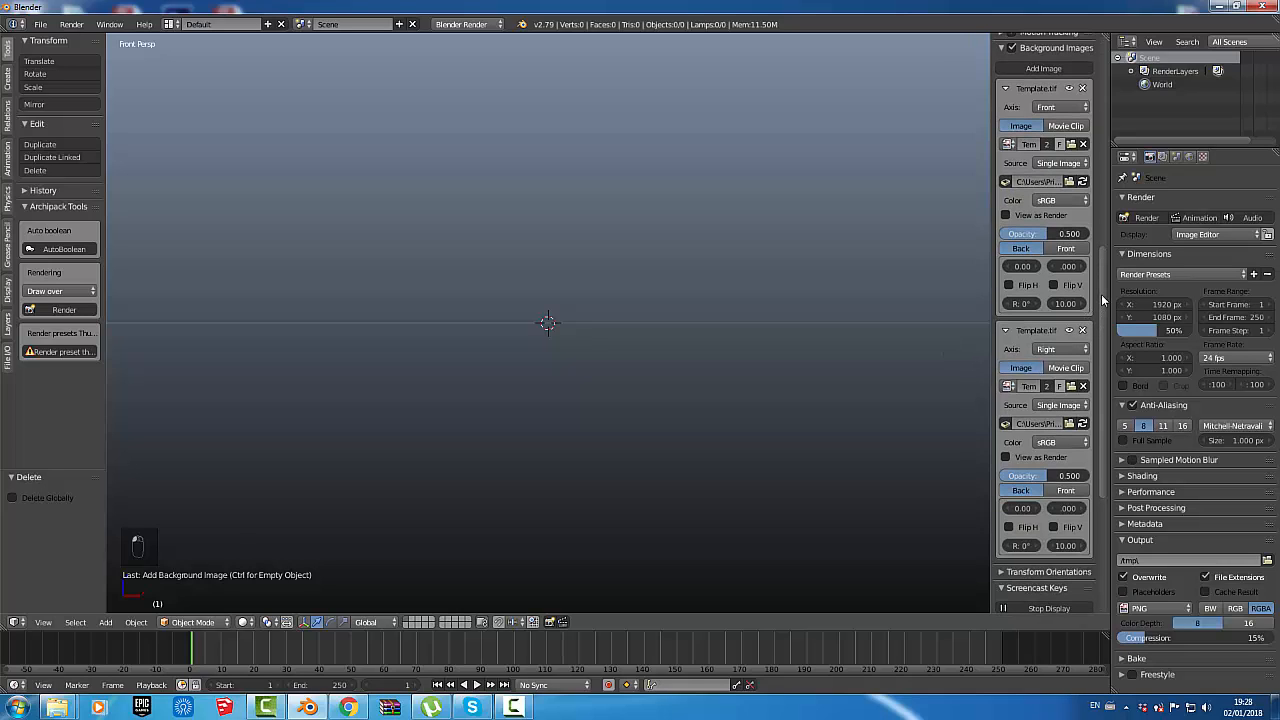
key(KP_0)
key(KP_1)
key(KP_2)
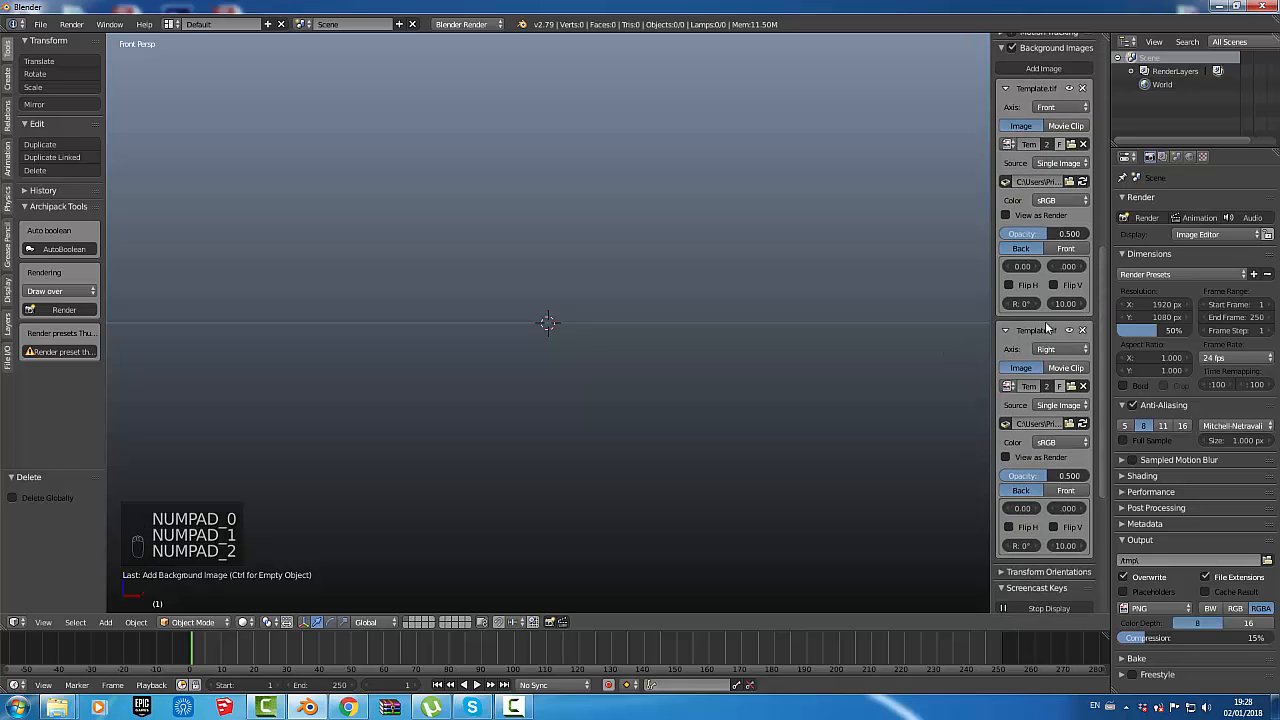
key(KP_3)
key(KP_4)
key(KP_5)
key(KP_6)
key(KP_7)
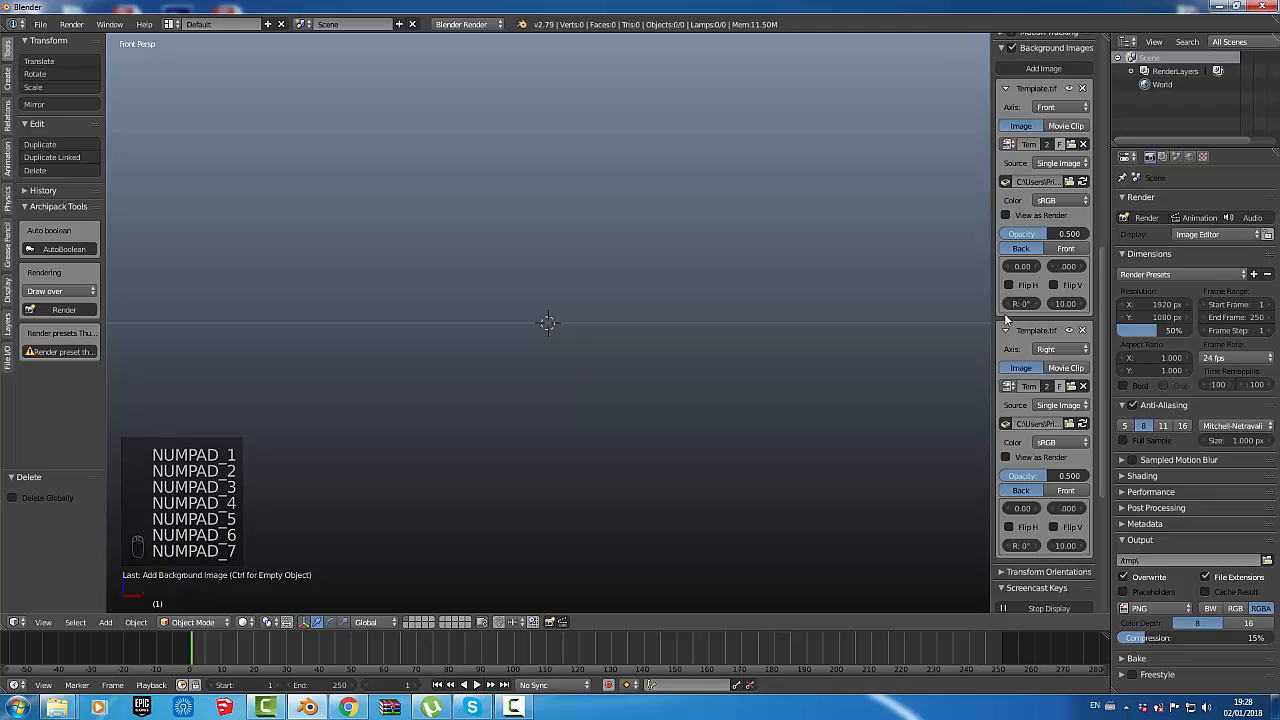
- Try the preset viewpoints, switch to orthographic projection and finish in front view so the blueprint displays
click(930, 306)
key(KP_7)
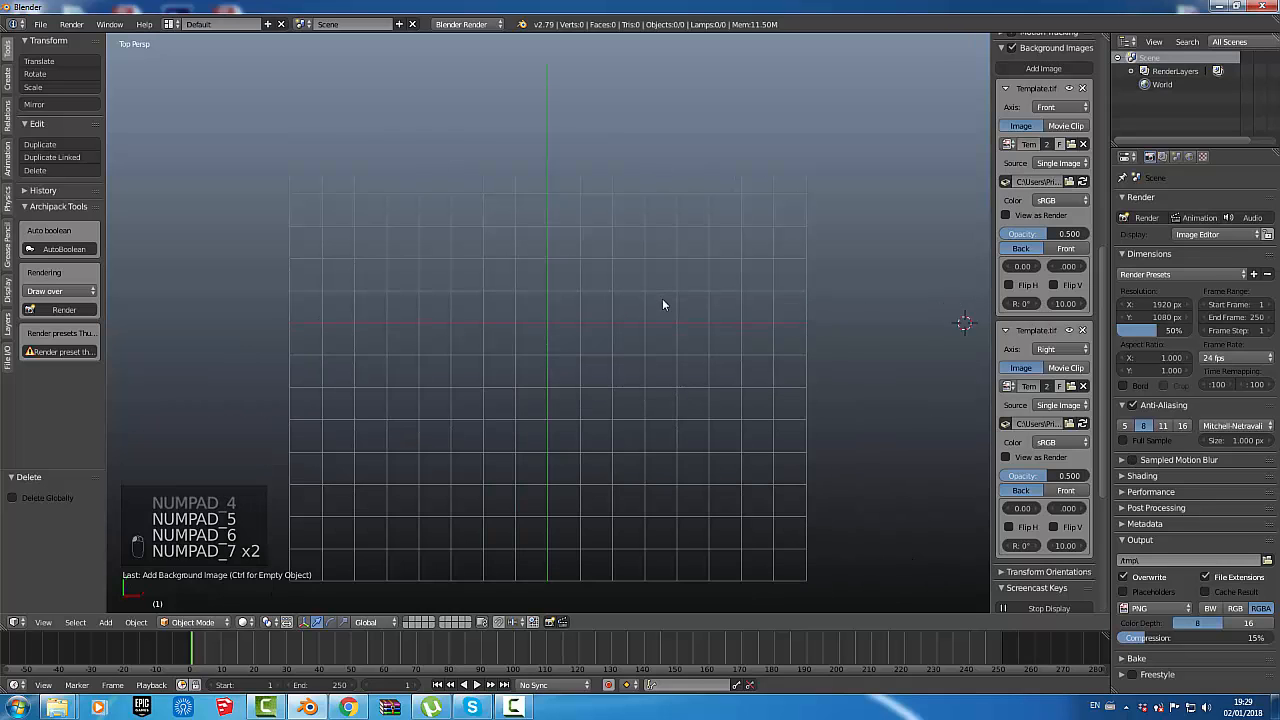
key(KP_1)
key(KP_3)
key(KP_2)
key(KP_4)
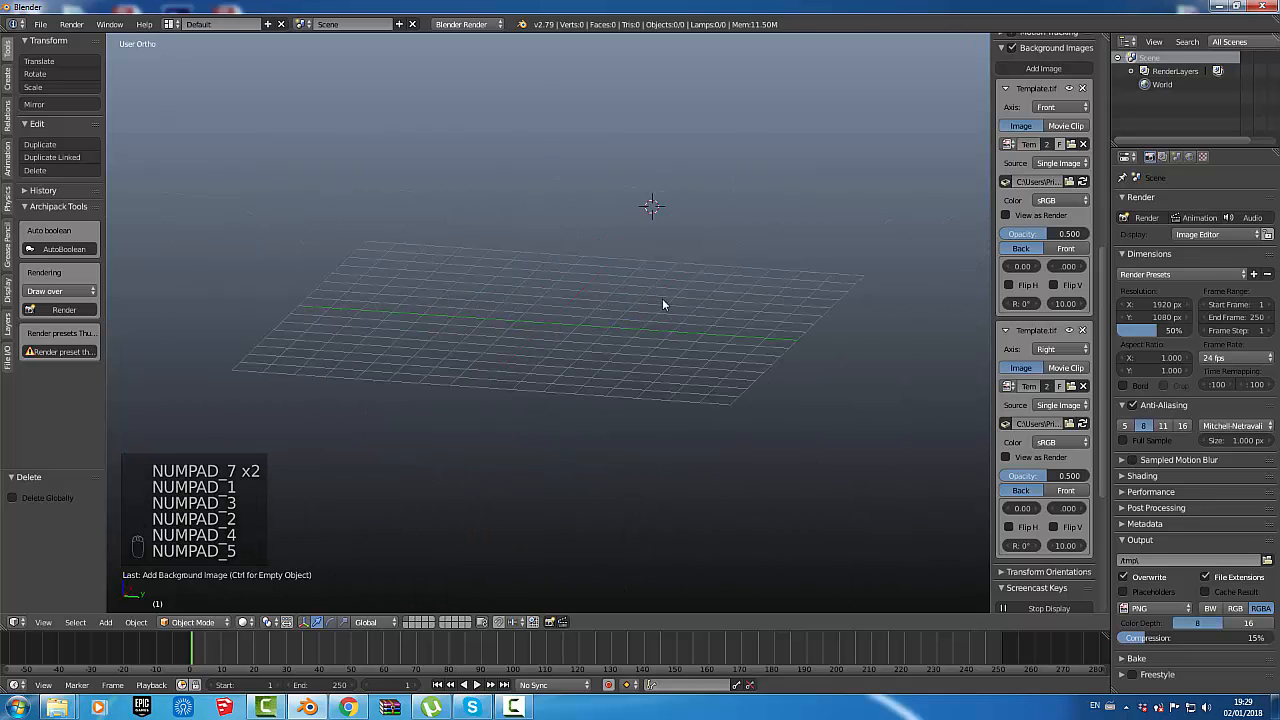
key(KP_5)
key(KP_6)
key(KP_7)
key(KP_8)
key(KP_9)
key(KP_1)
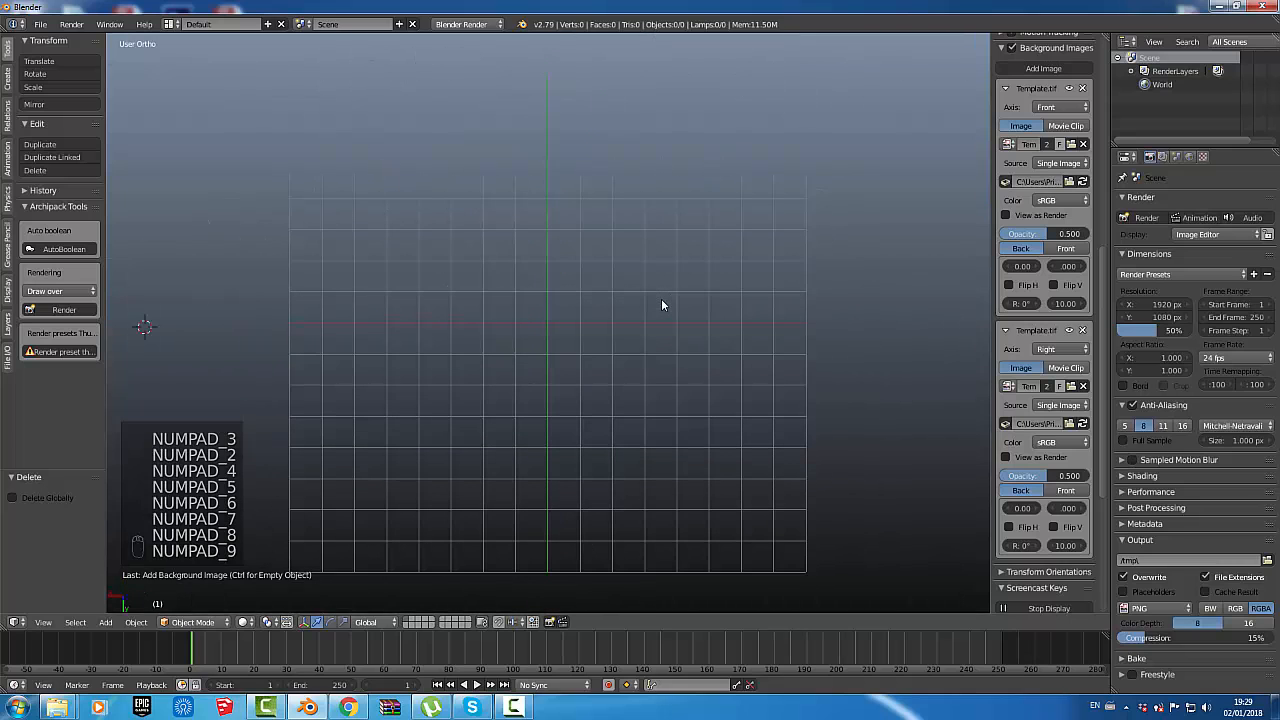
key(KP_0)
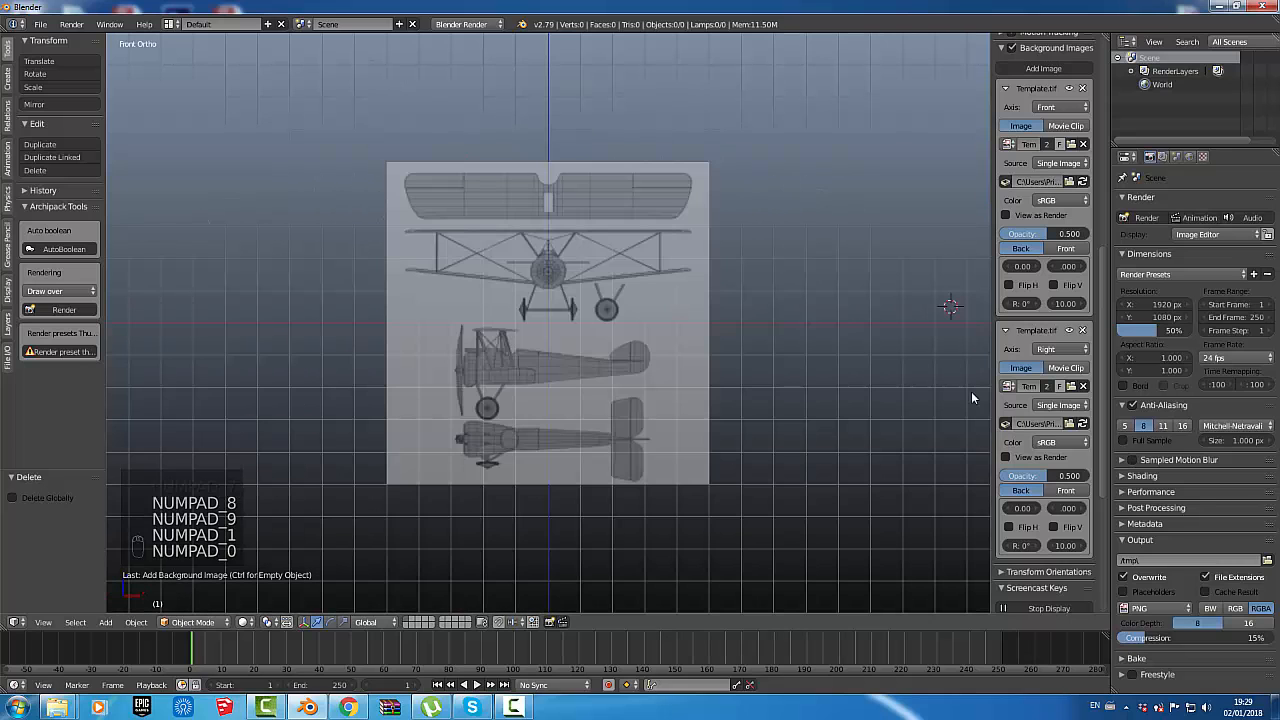
- Set the opacity of both background images to 1.000 and switch to right orthographic view
drag(1048, 482, 1088, 478)
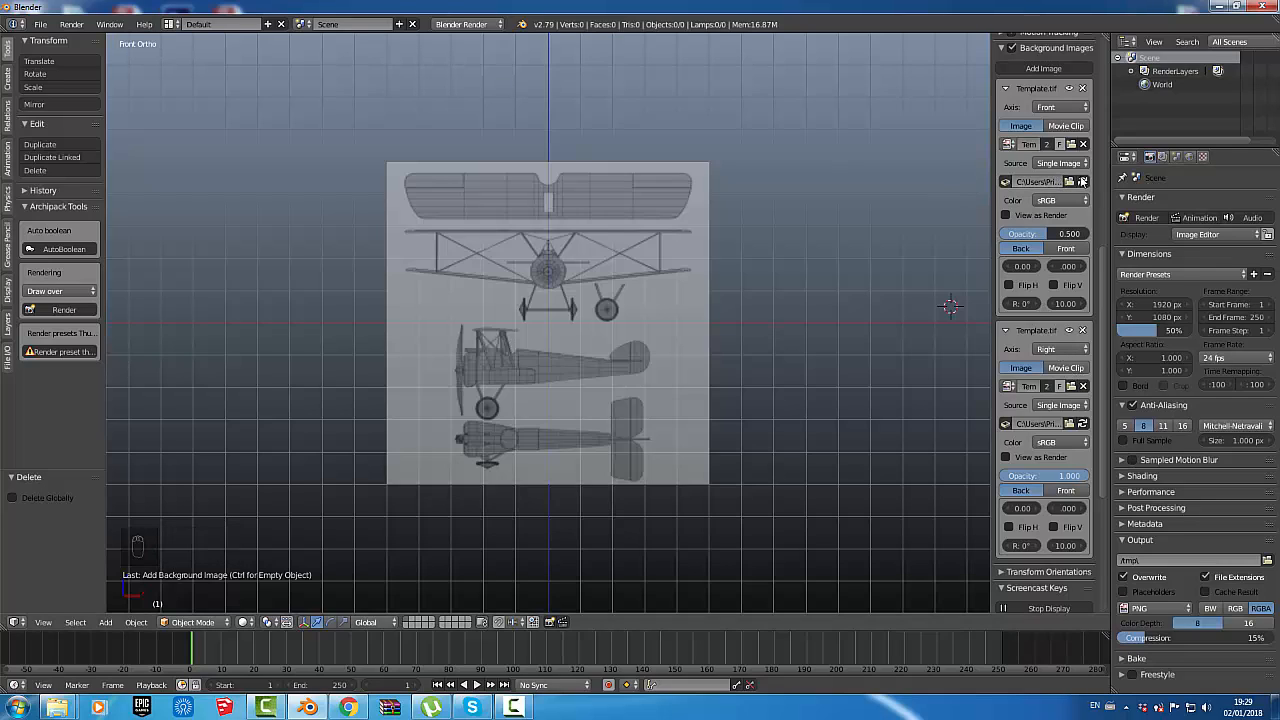
drag(1058, 234, 1090, 234)
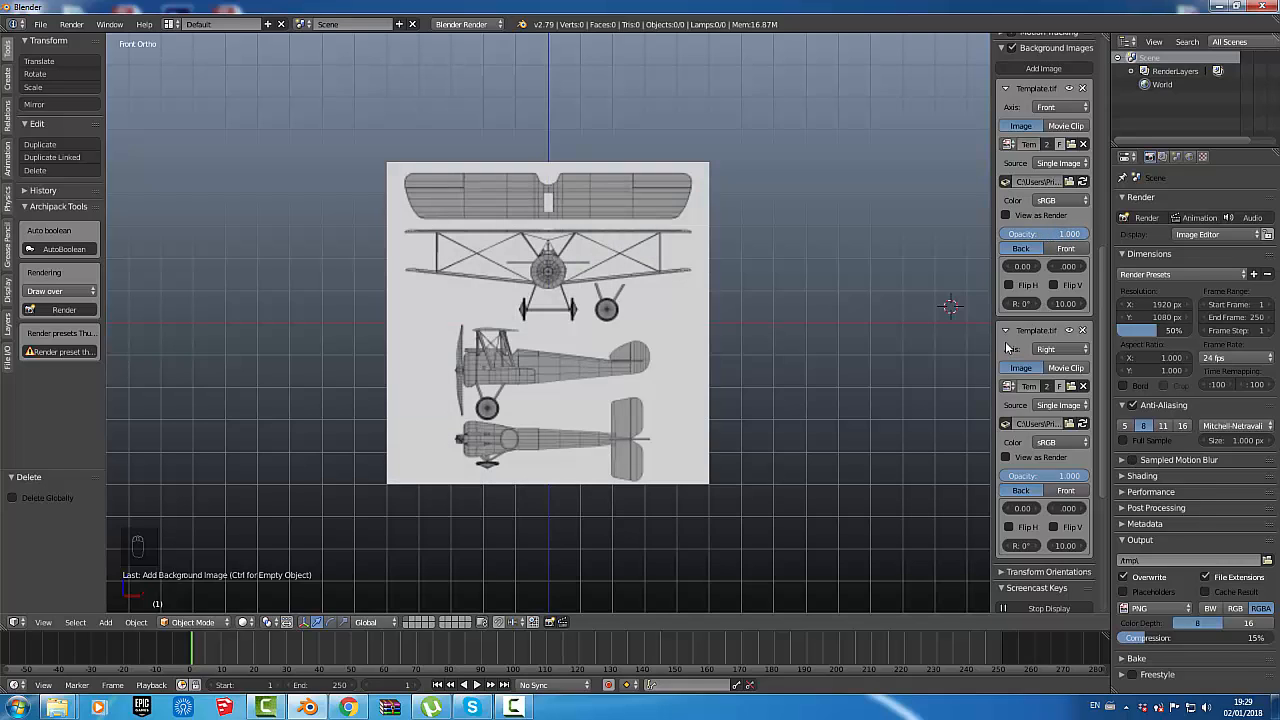
key(KP_2)
key(KP_3)
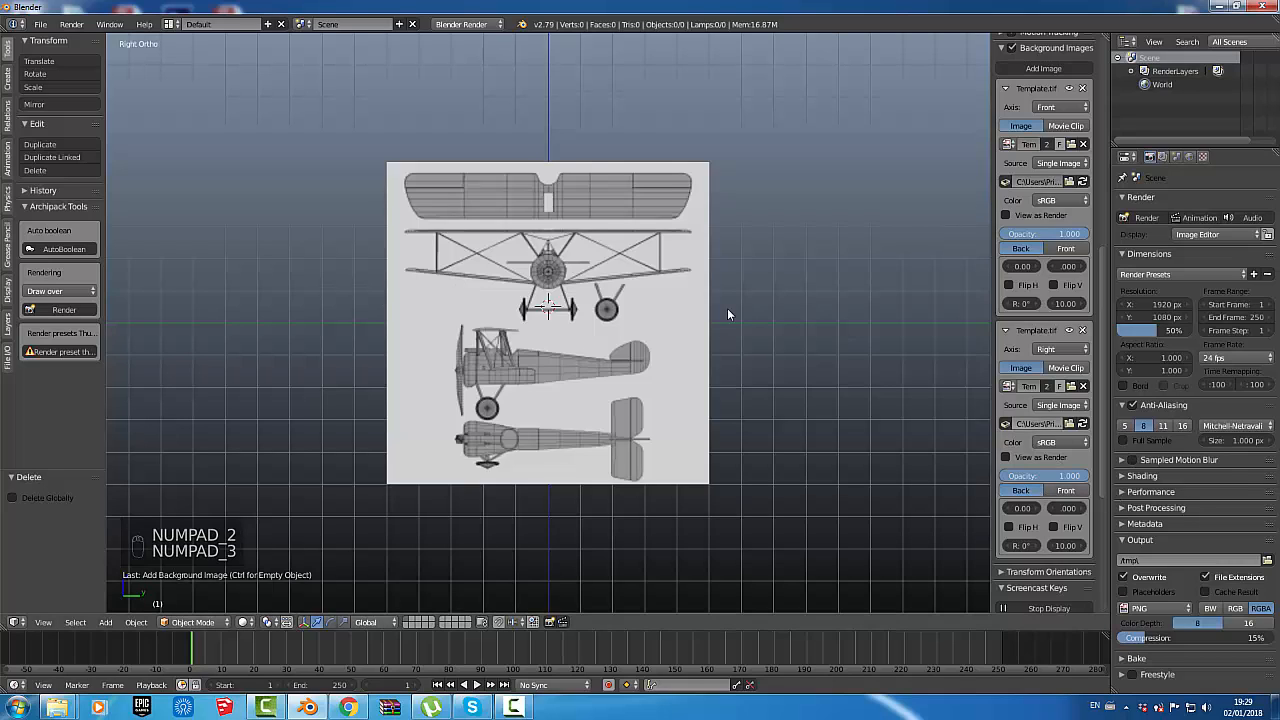
- Place the 3D cursor near the grid origin, just below the landing gear in the blueprint's front drawing
click(549, 321)
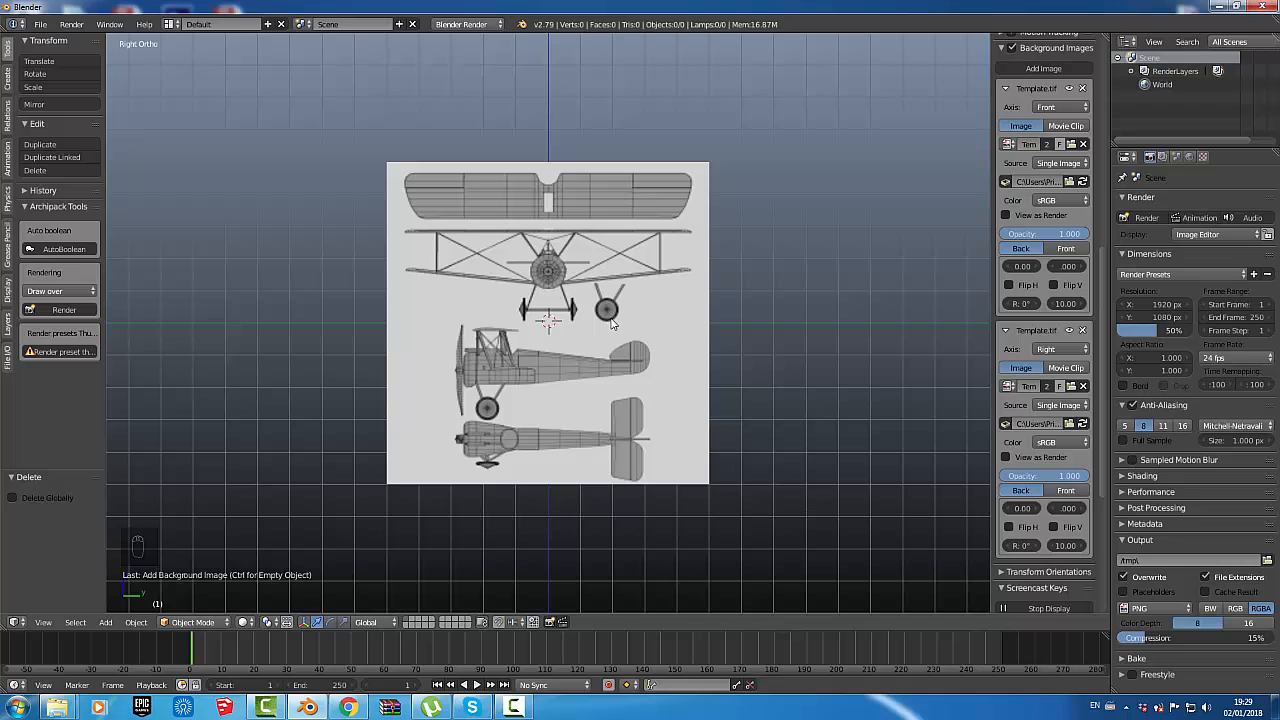
scroll(597, 316, up, 4)
scroll(597, 316, up, 5)
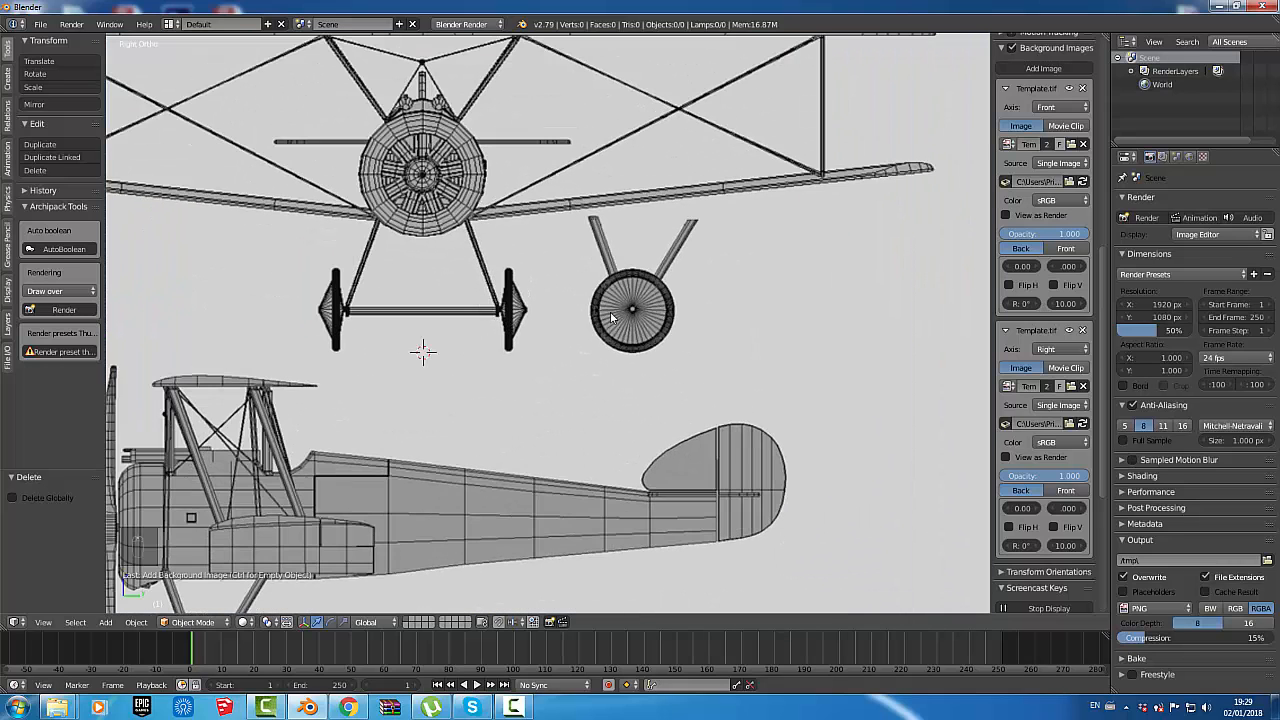
- Add a torus mesh at the 3D cursor below the landing gear
scroll(640, 305, up, 1)
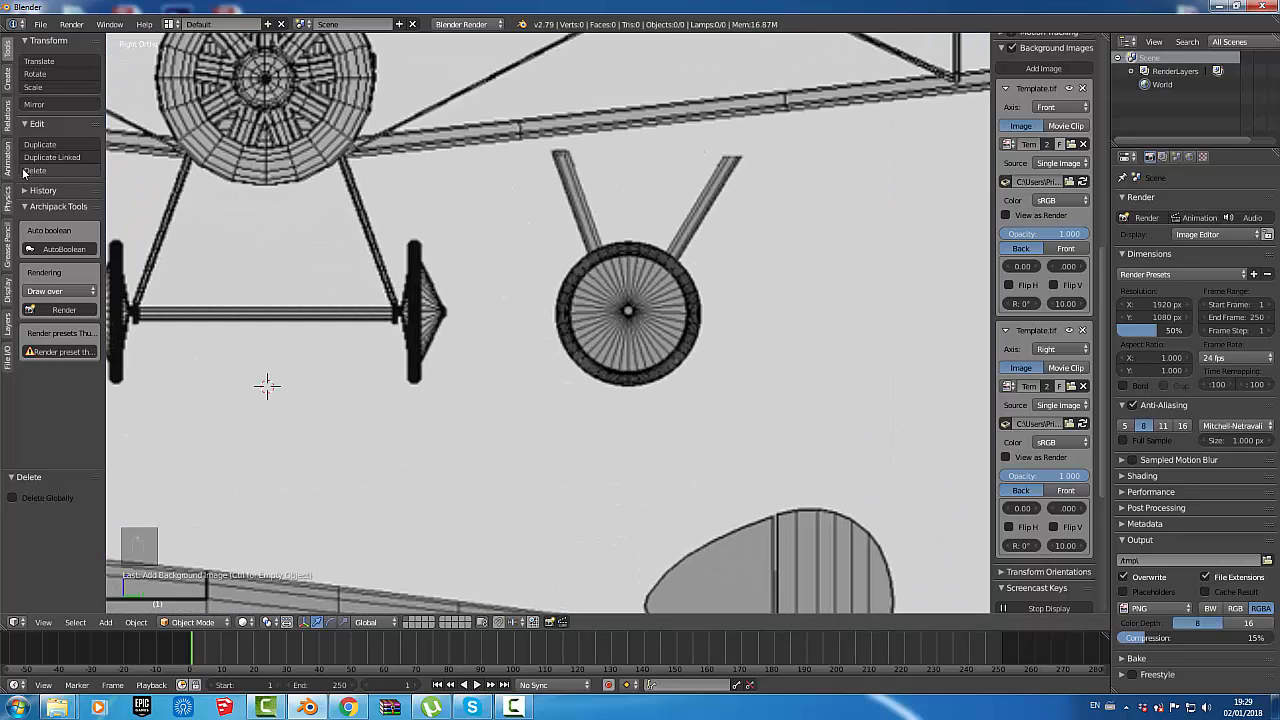
click(8, 88)
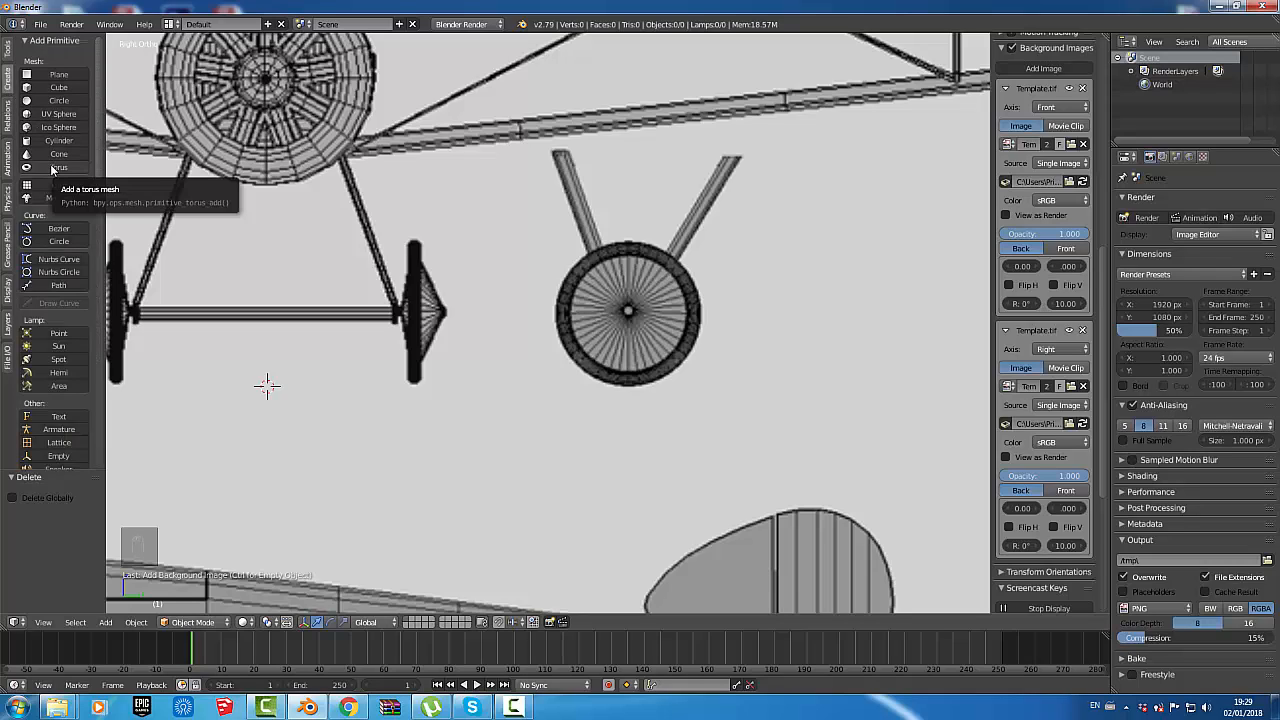
key(F6)
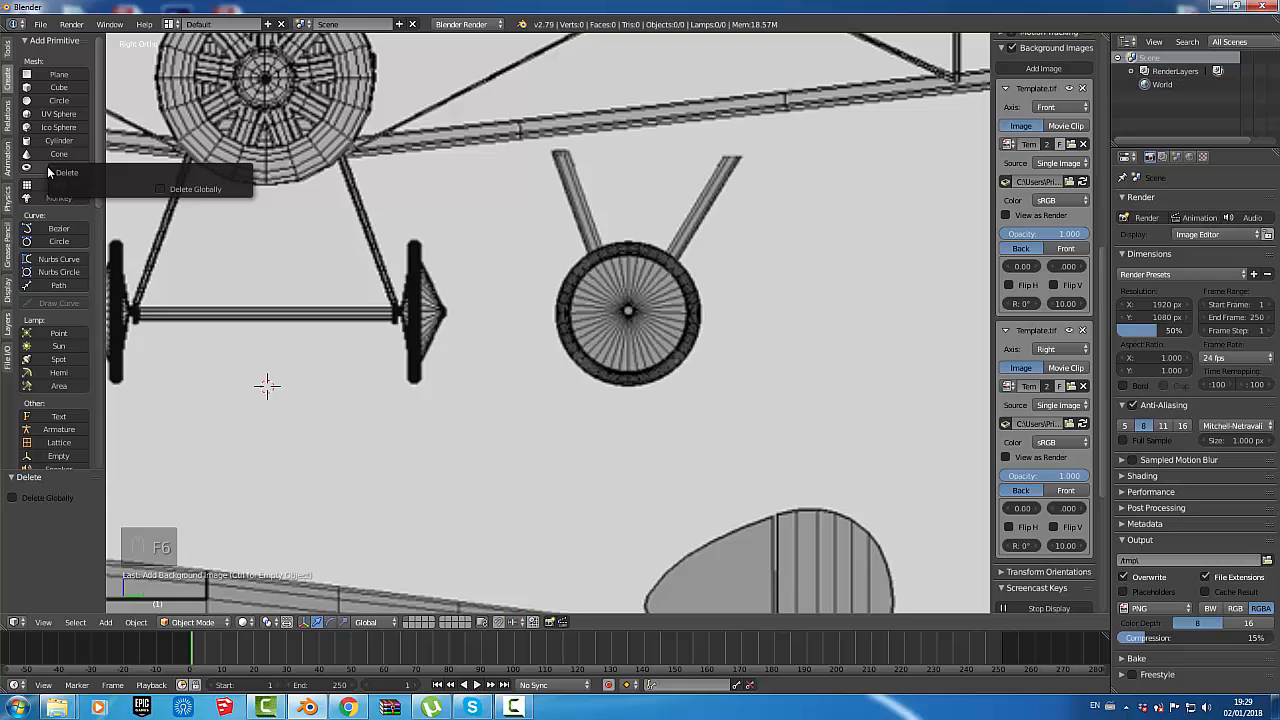
click(41, 170)
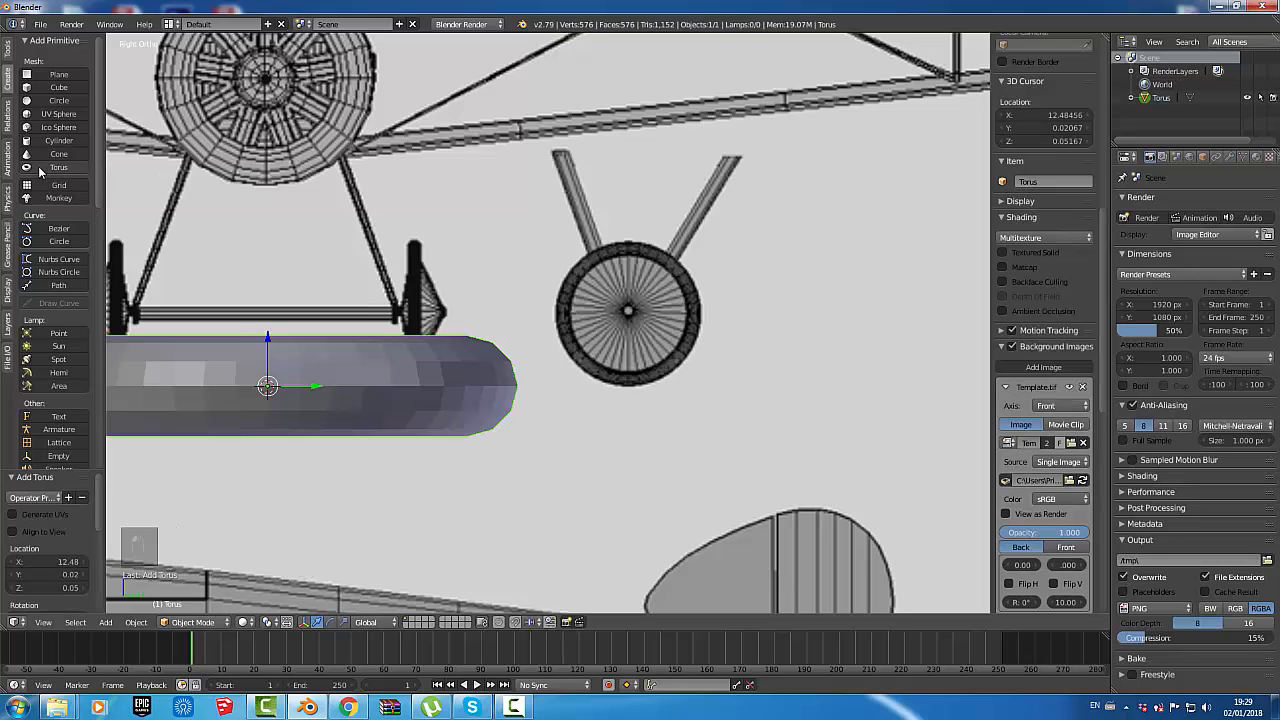
- Set the torus's major segments to 24 and reduce its minor radius to make a thinner tyre
key(F6)
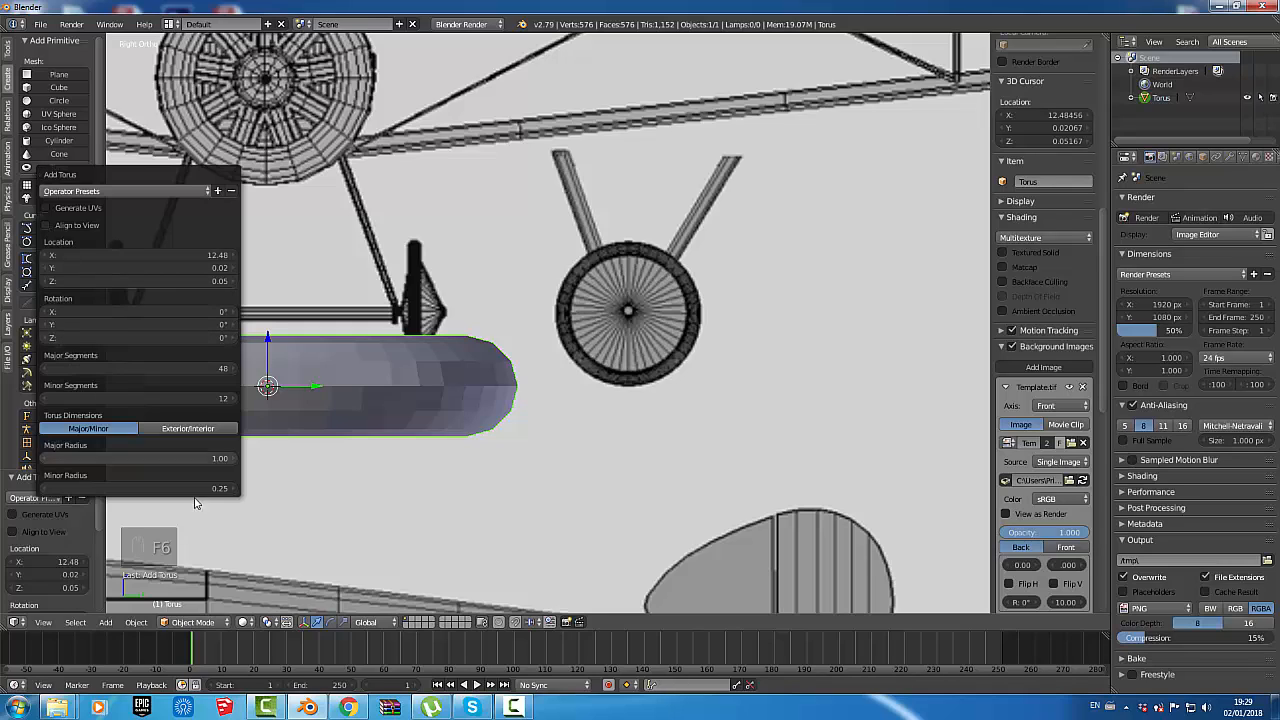
click(187, 370)
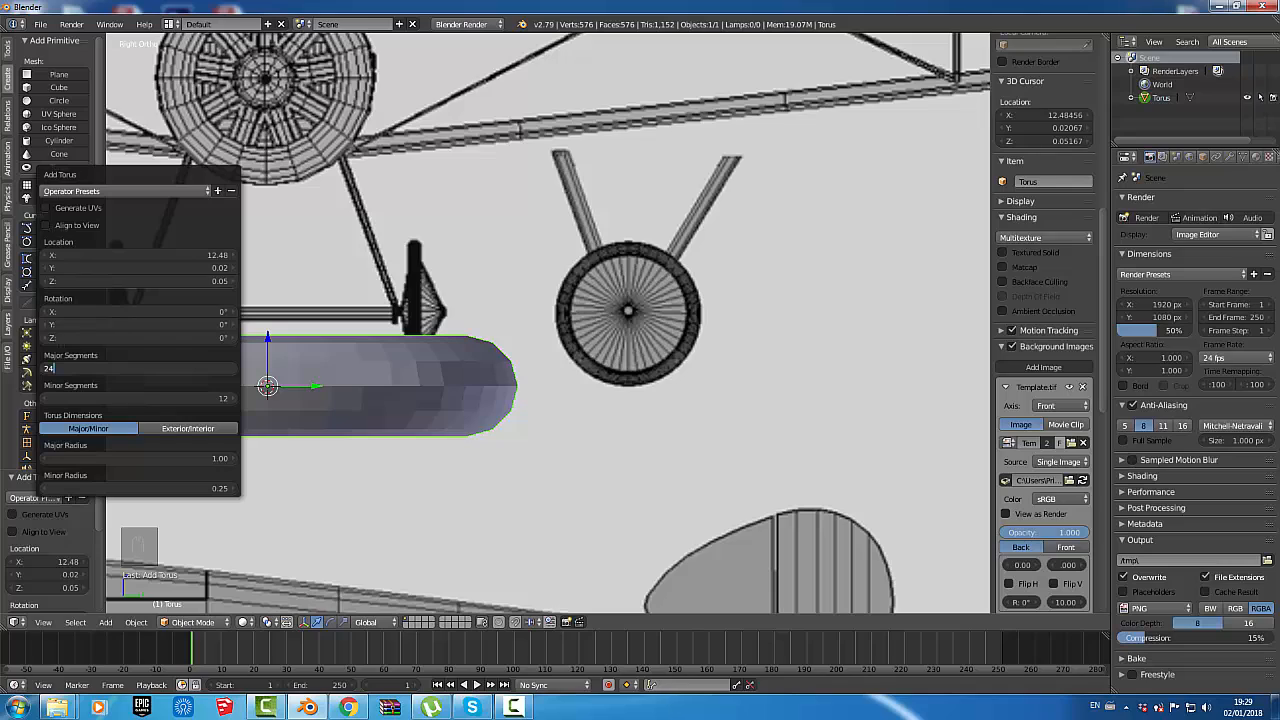
key(Return)
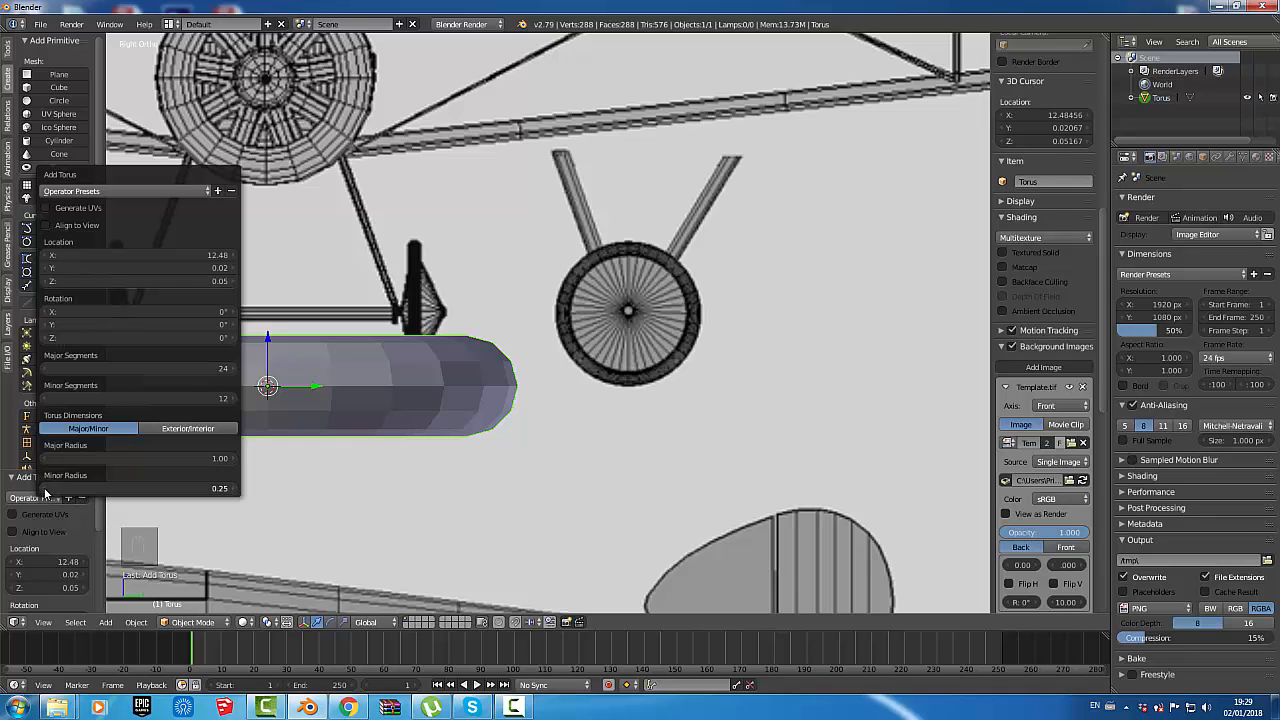
drag(45, 492, 16, 492)
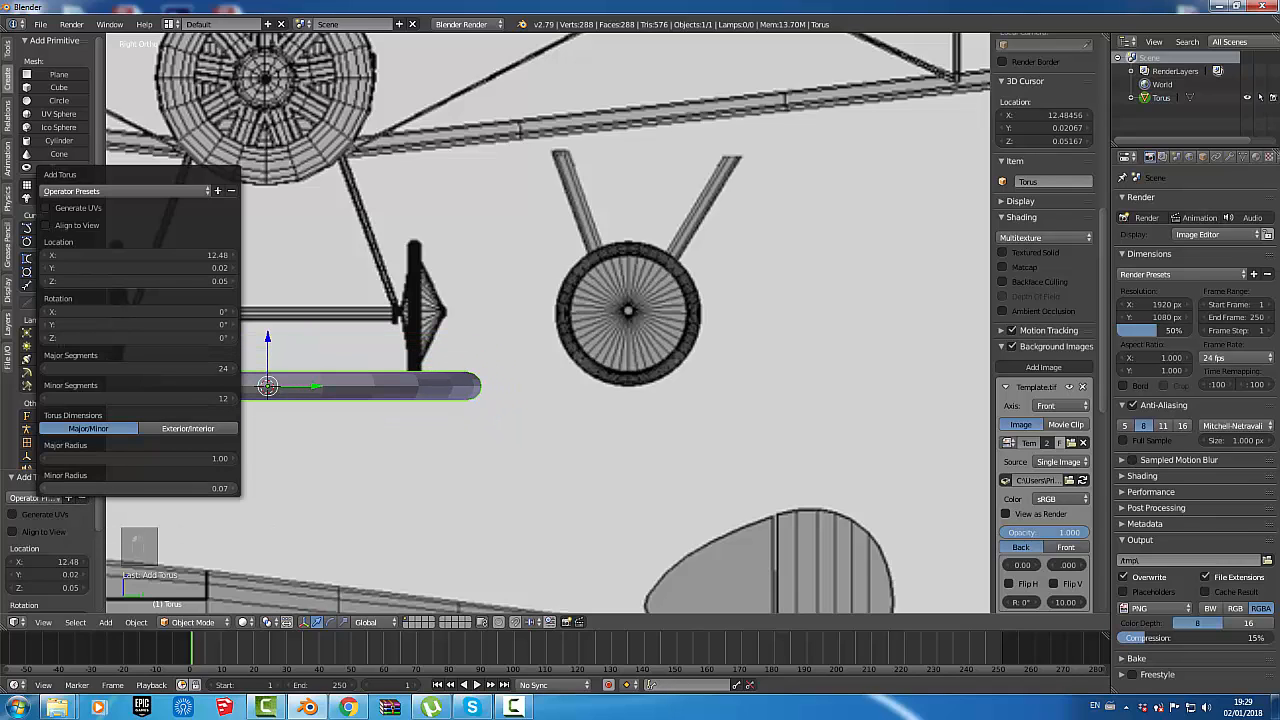
drag(233, 492, 253, 492)
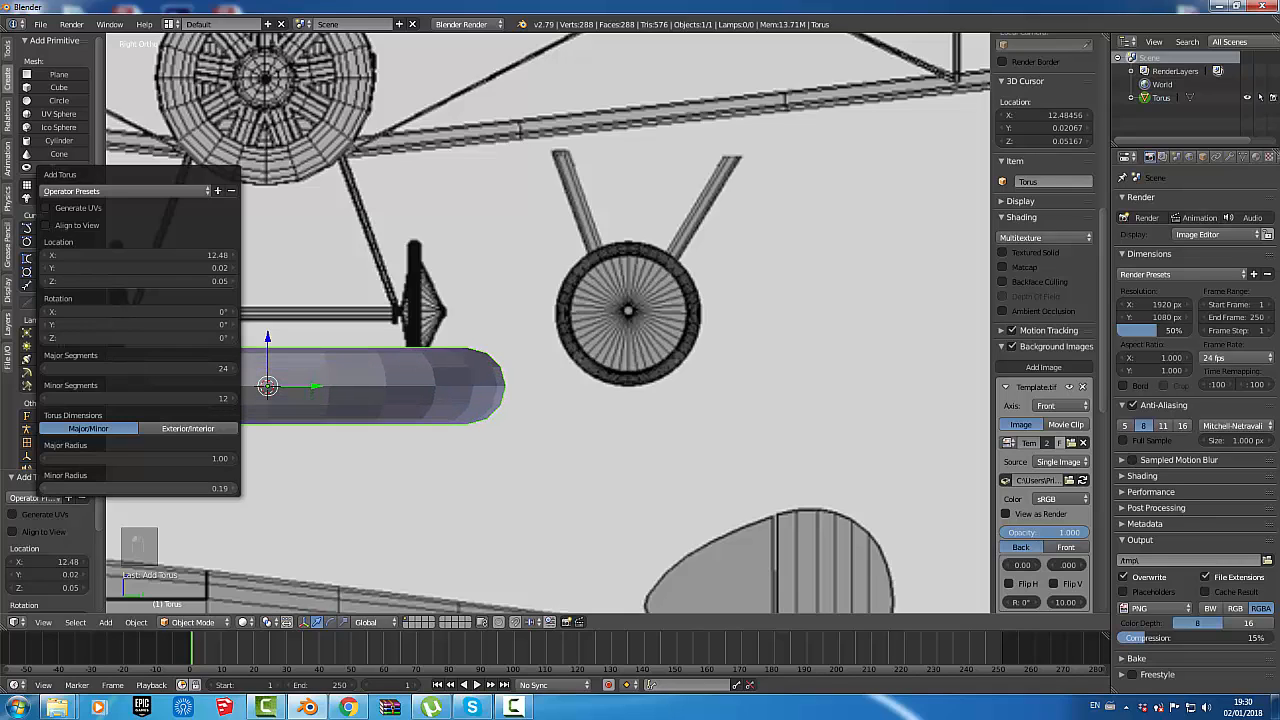
click(45, 492)
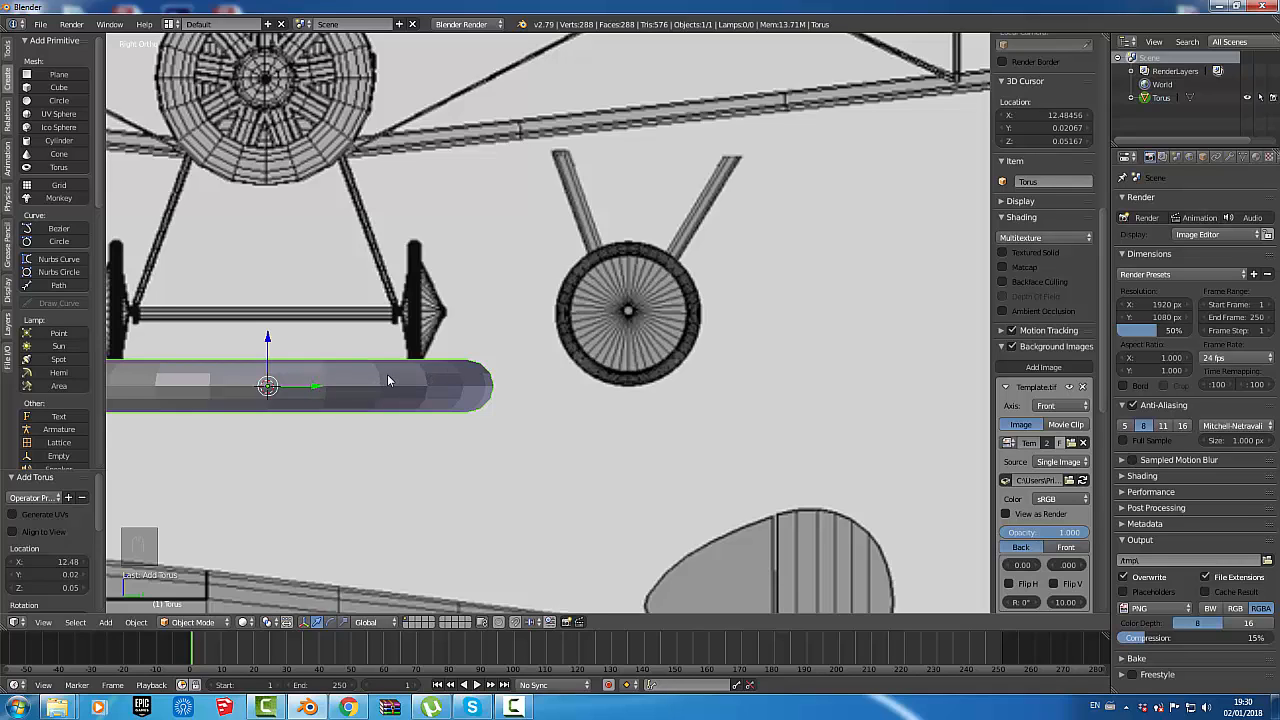
- Scale the torus to about 0.338 and rotate it 90° around the Y axis so it stands upright
key(s)
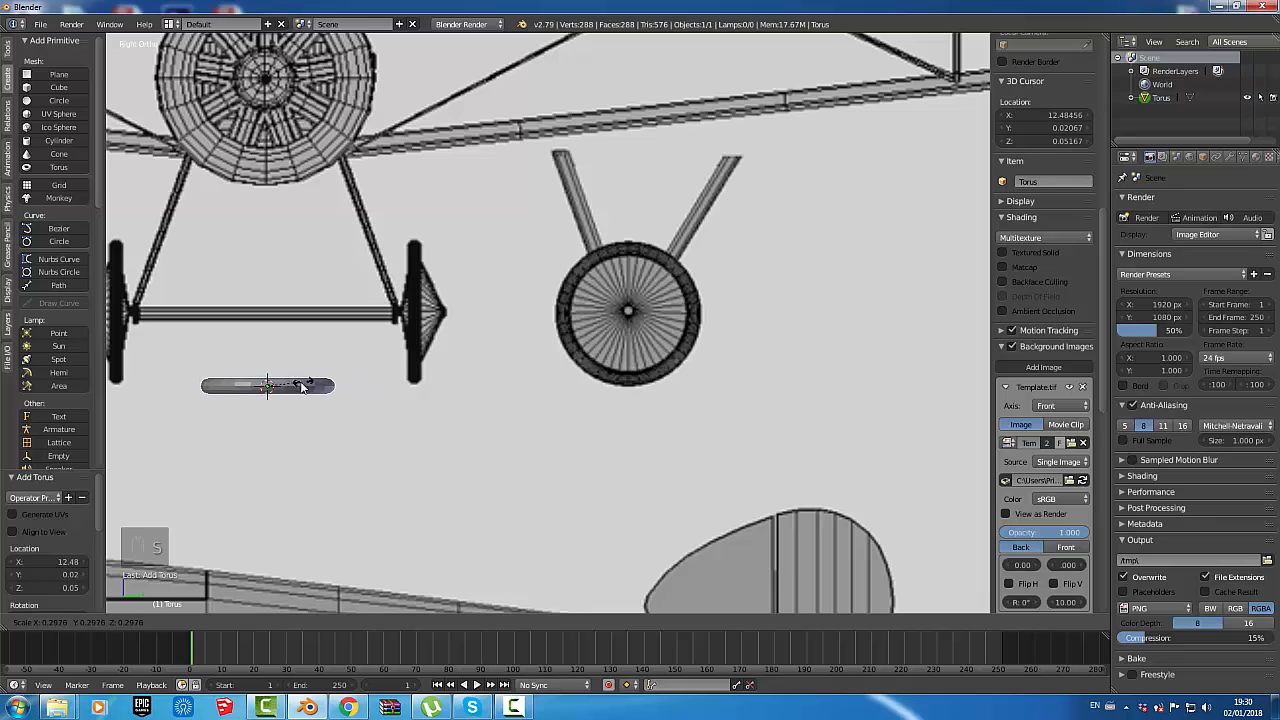
click(310, 385)
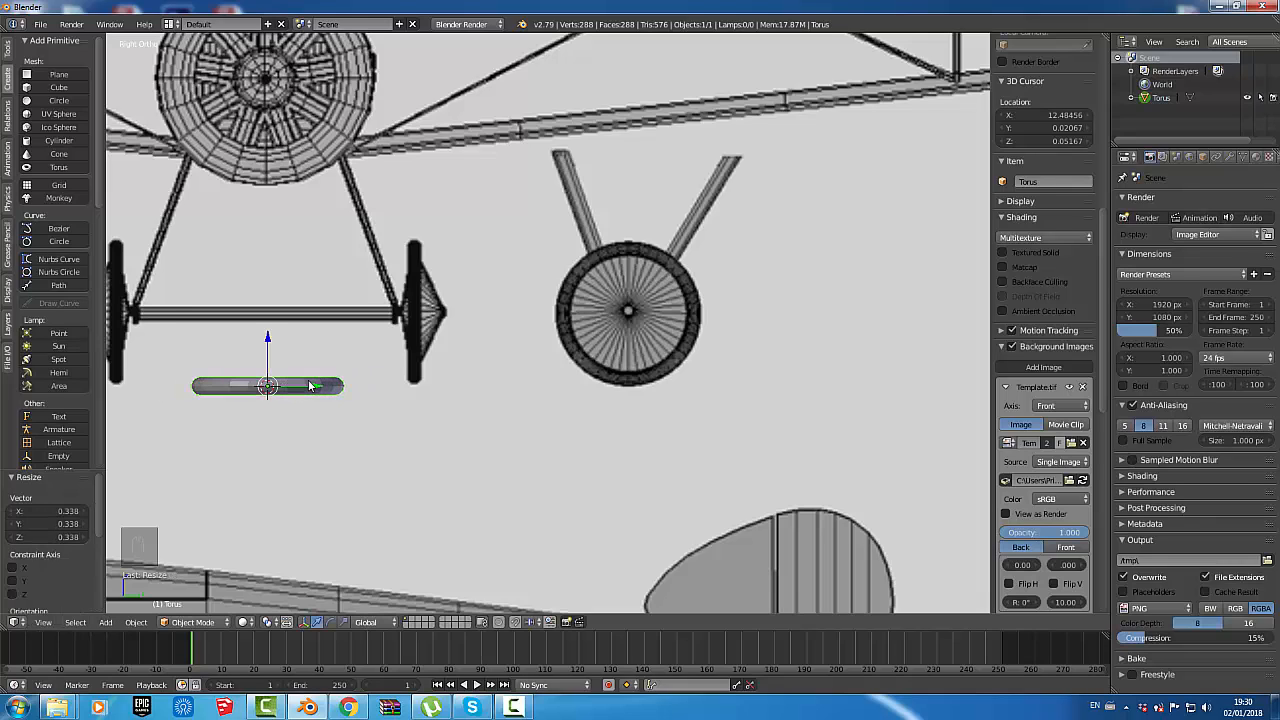
key(r)
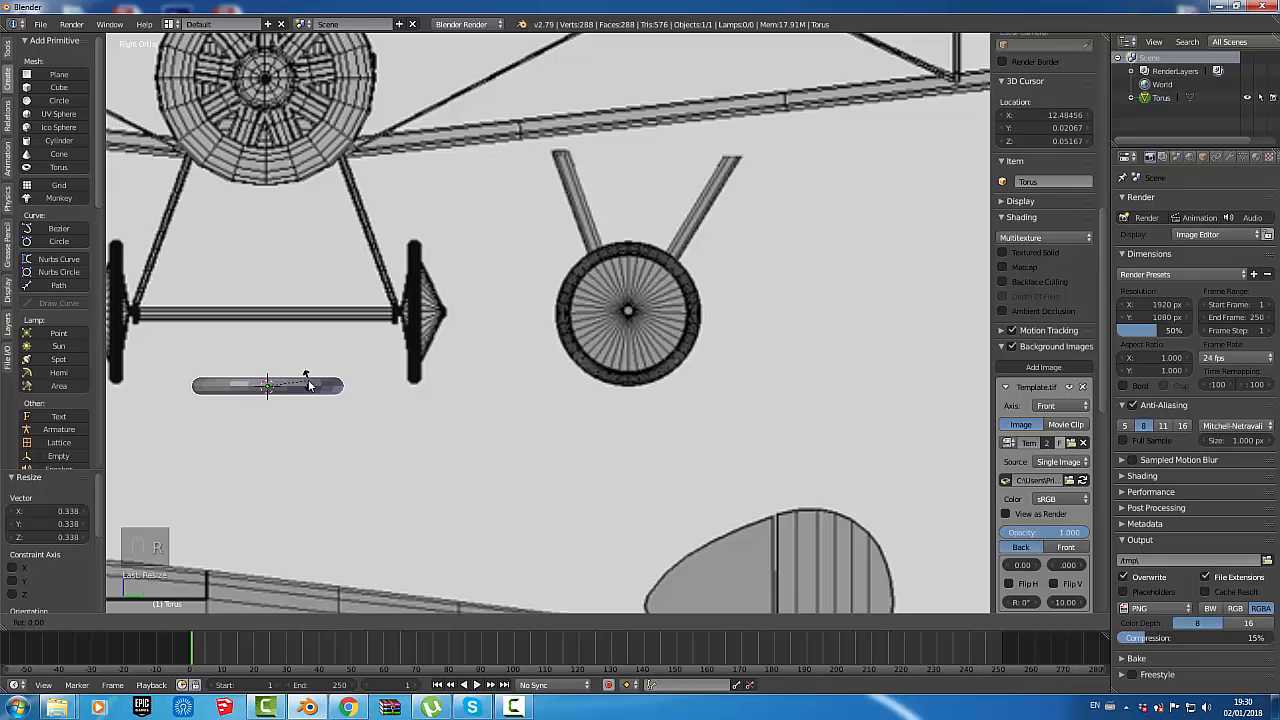
key(y)
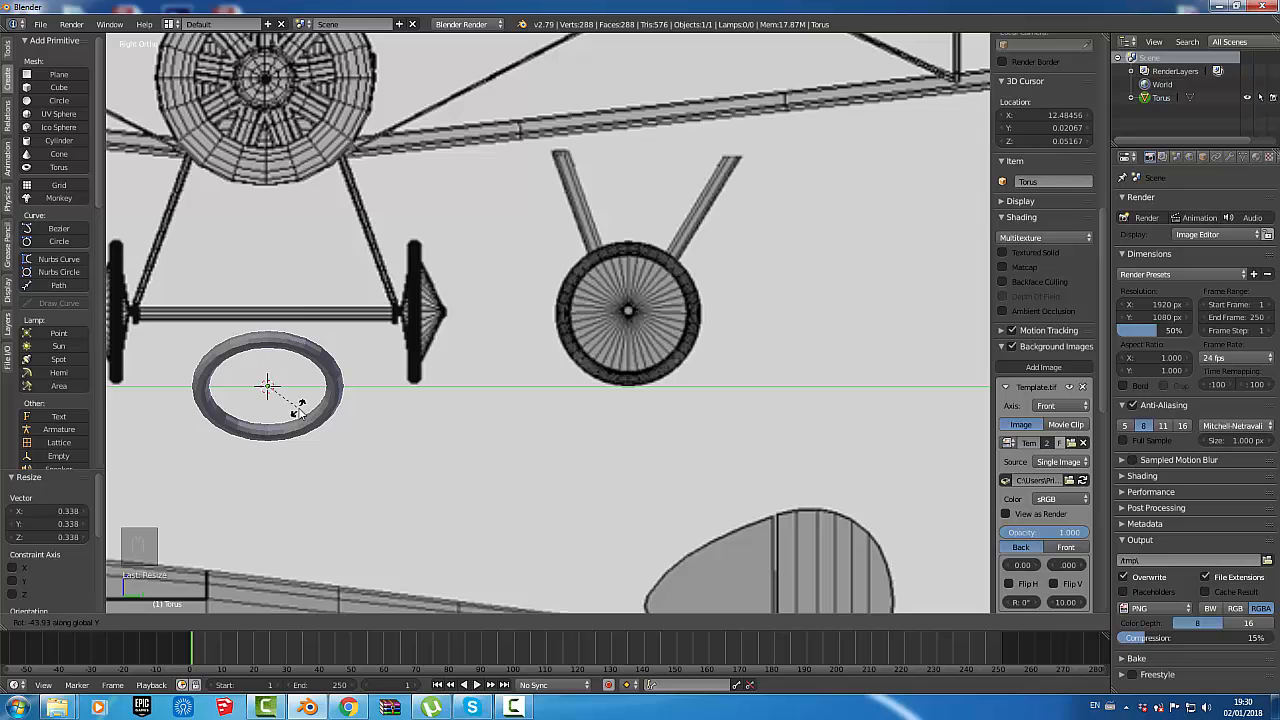
text(90)
key(Return)
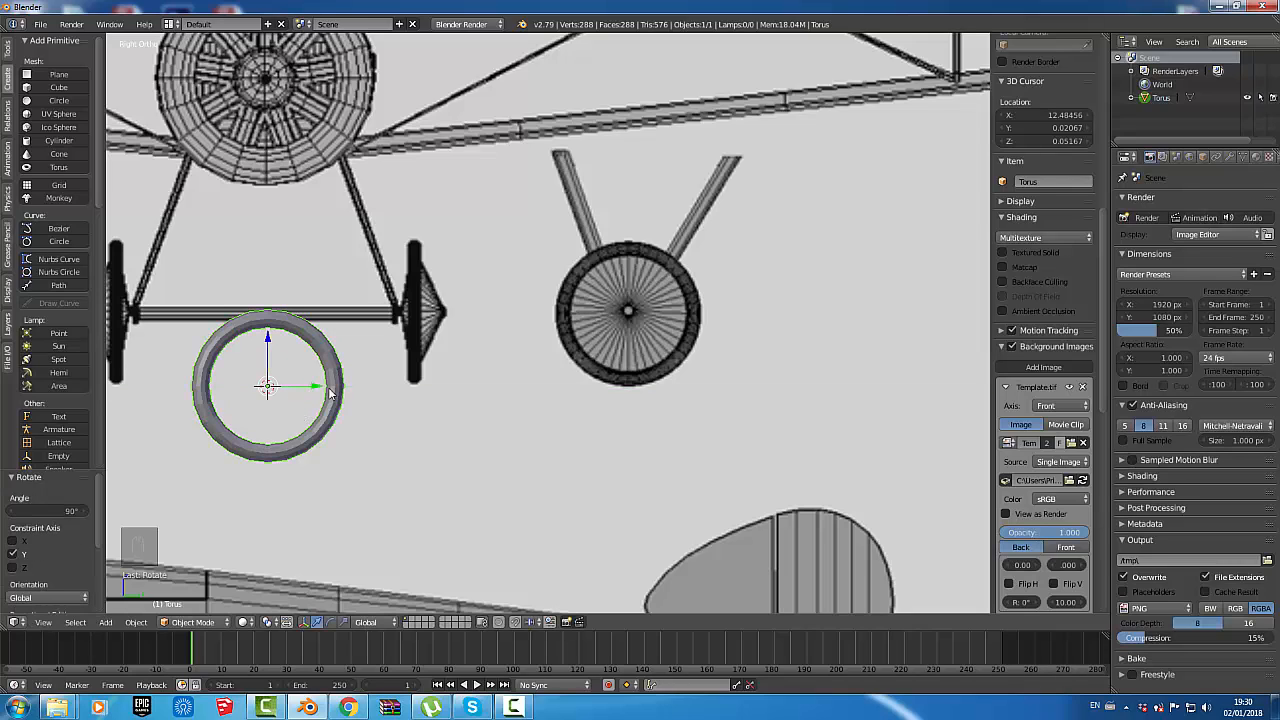
- Move the torus about 1.809 along Y and 0.354 along Z onto the wheel in the blueprint's side drawing
key(g)
key(y)
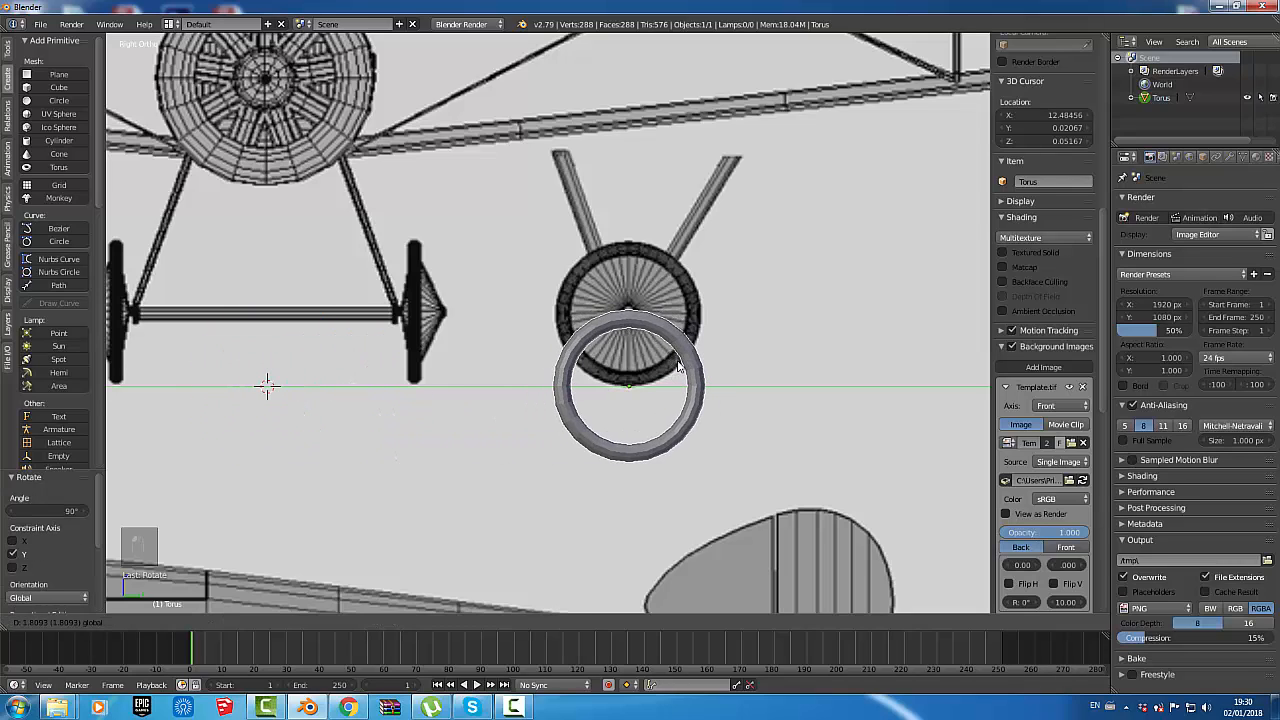
click(678, 366)
key(g)
key(z)
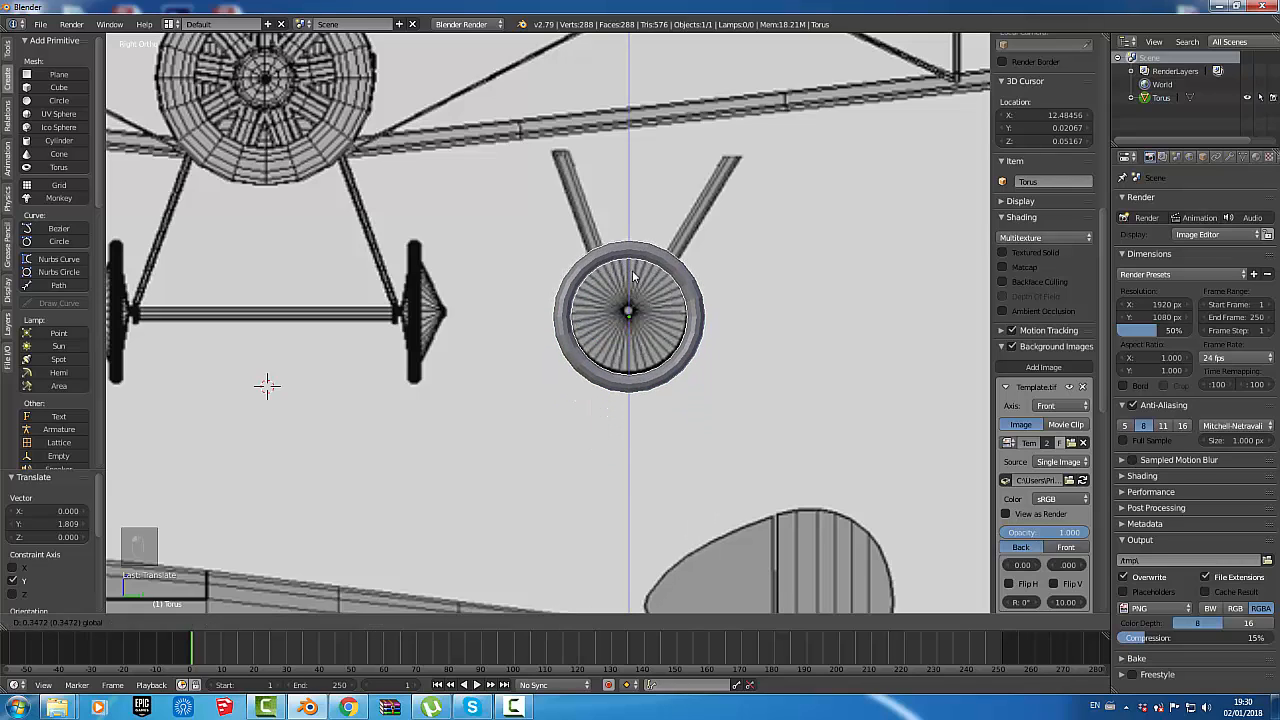
click(632, 270)
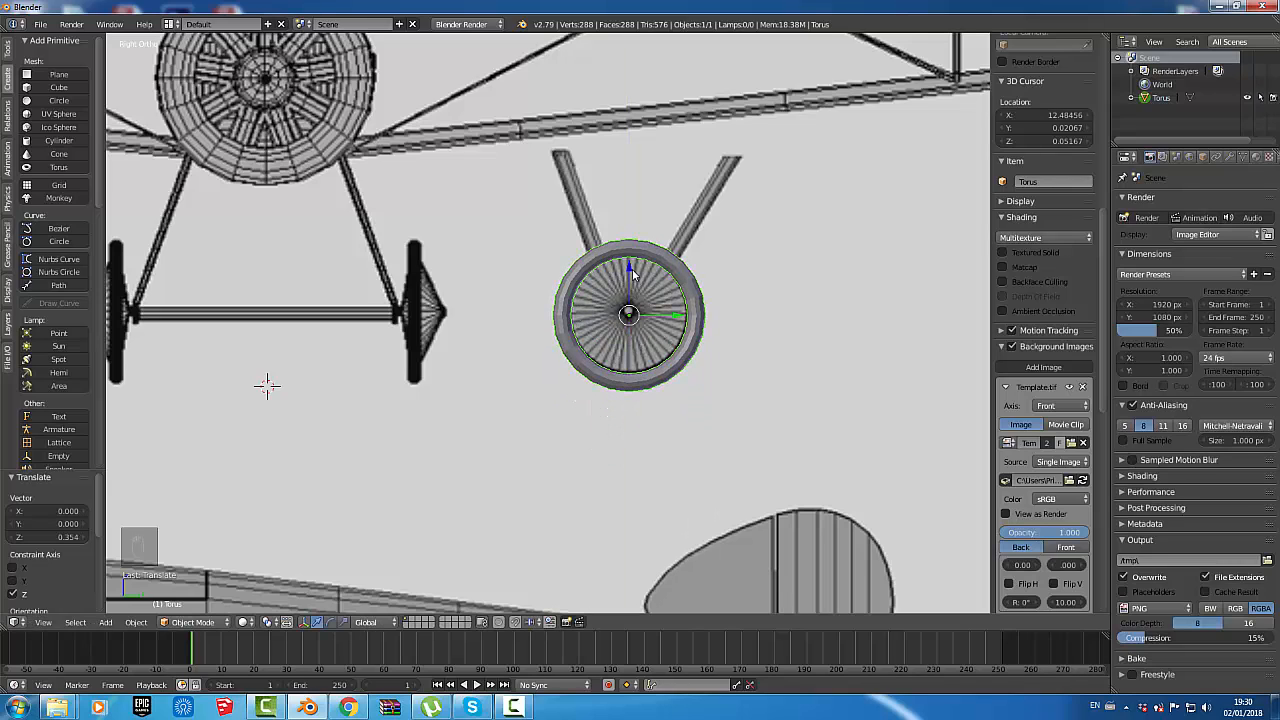
- Switch the viewport to wireframe shading and check the torus against the blueprint's side-view wheel
key(z)
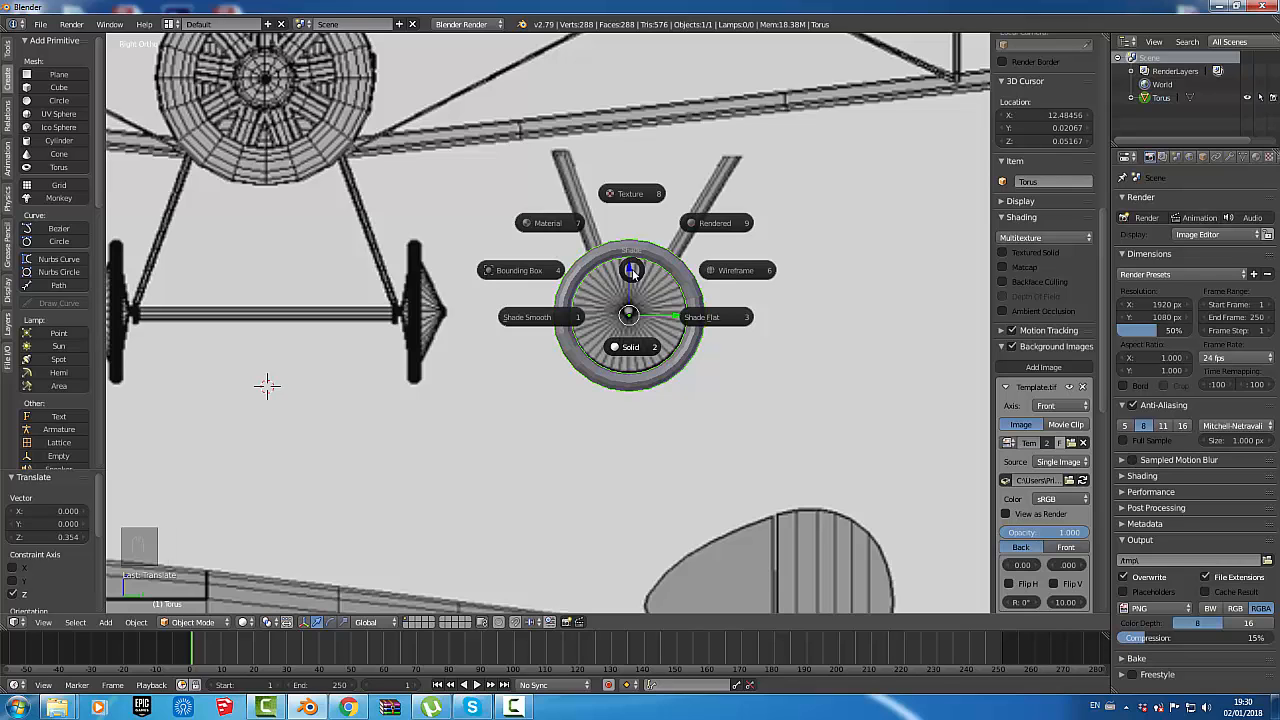
click(630, 272)
scroll(648, 270, up, 4)
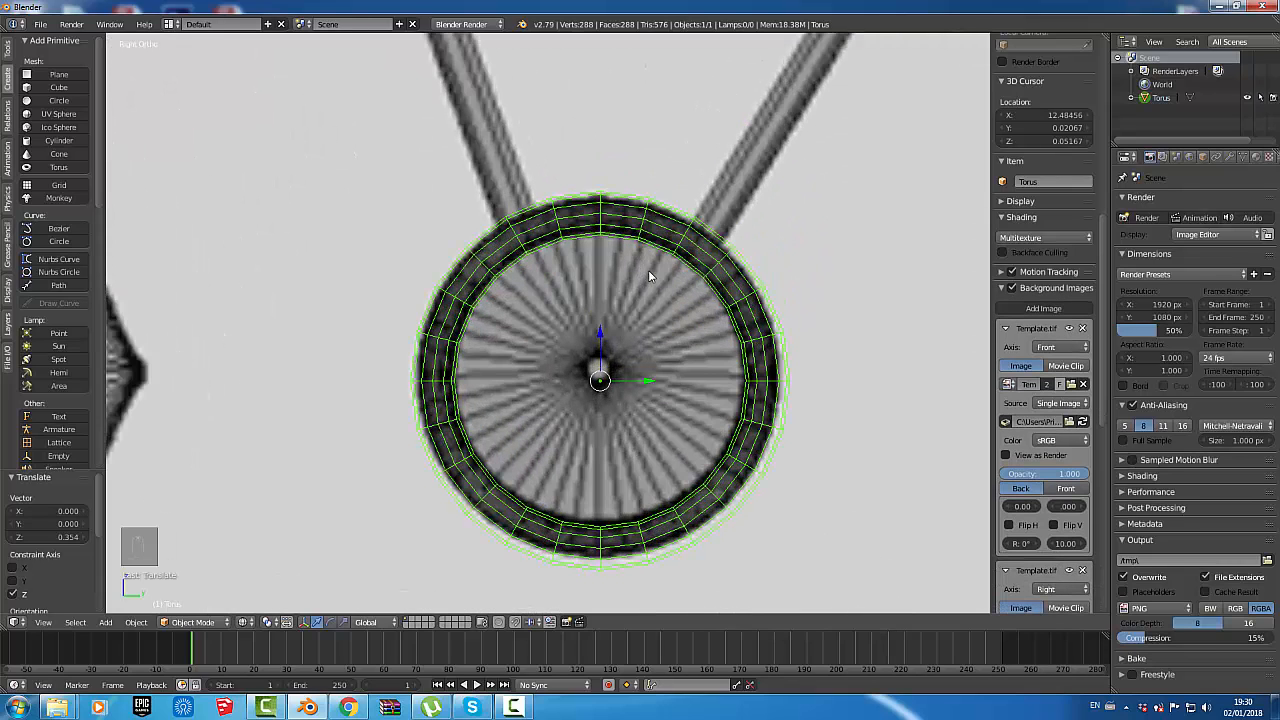
scroll(648, 270, down, 10)
scroll(695, 305, up, 6)
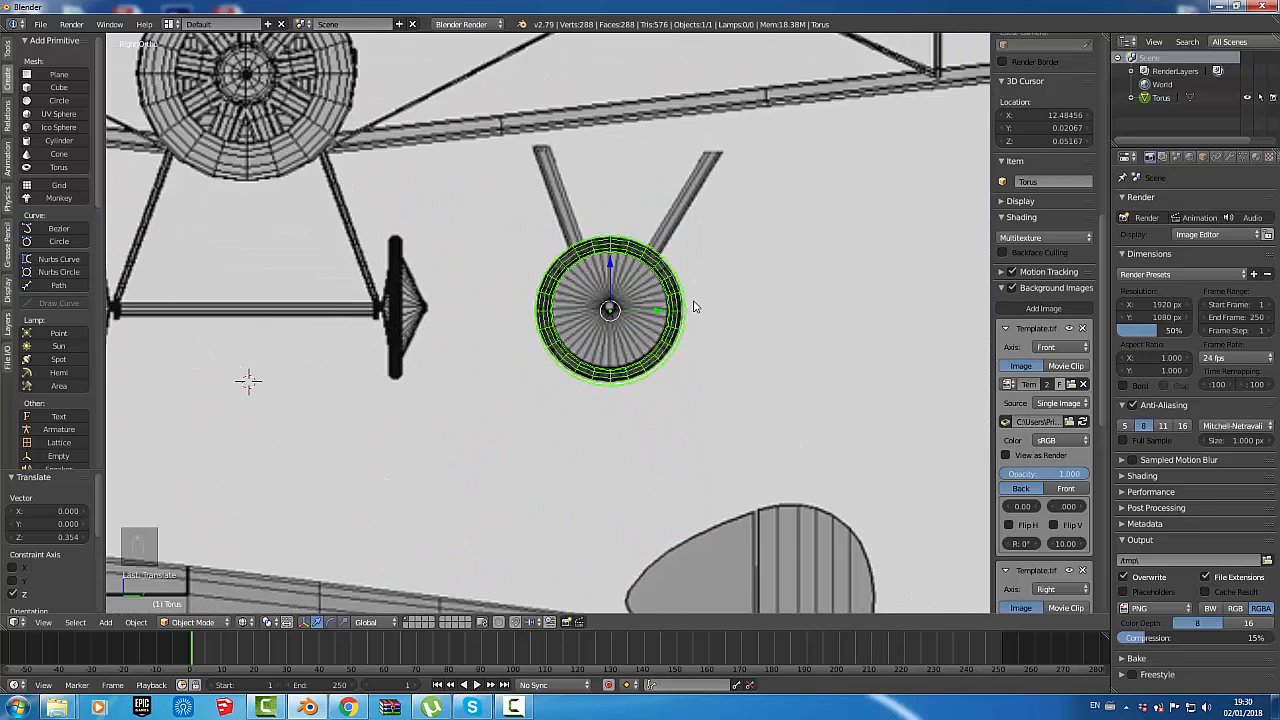
- In front view, move the torus about -11.756 along X onto the right-hand wheel of the blueprint's front drawing
key(KP_1)
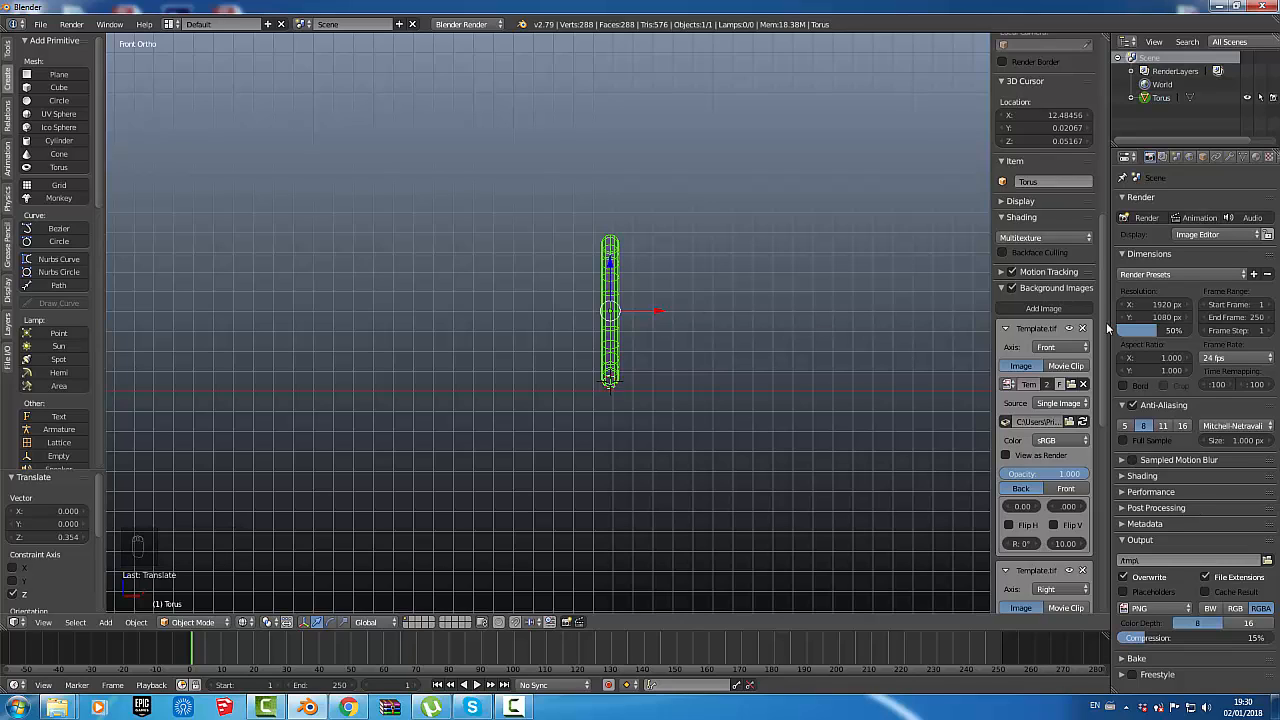
scroll(705, 367, down, 3)
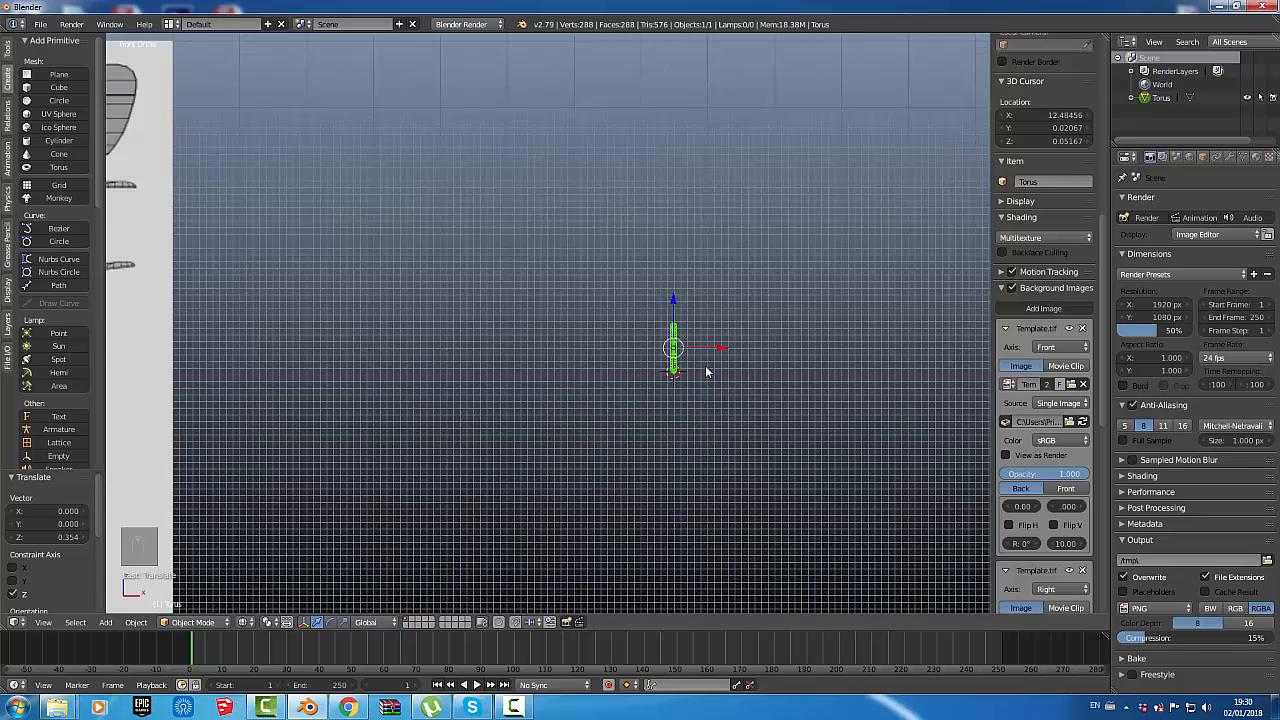
scroll(715, 366, down, 2)
key(g)
key(x)
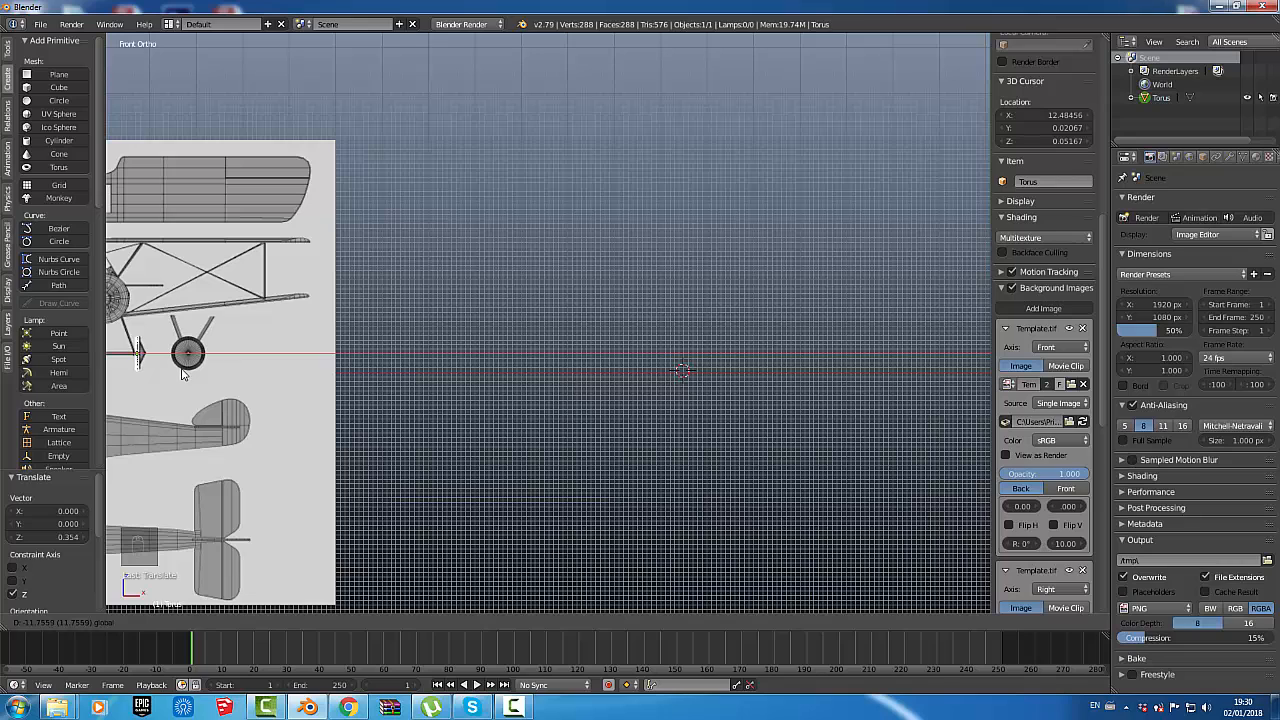
click(183, 373)
- Fine-align the torus with the front-view wheel by moving it about 0.028 along X and 0.019 along Z
scroll(128, 360, up, 6)
scroll(128, 360, up, 5)
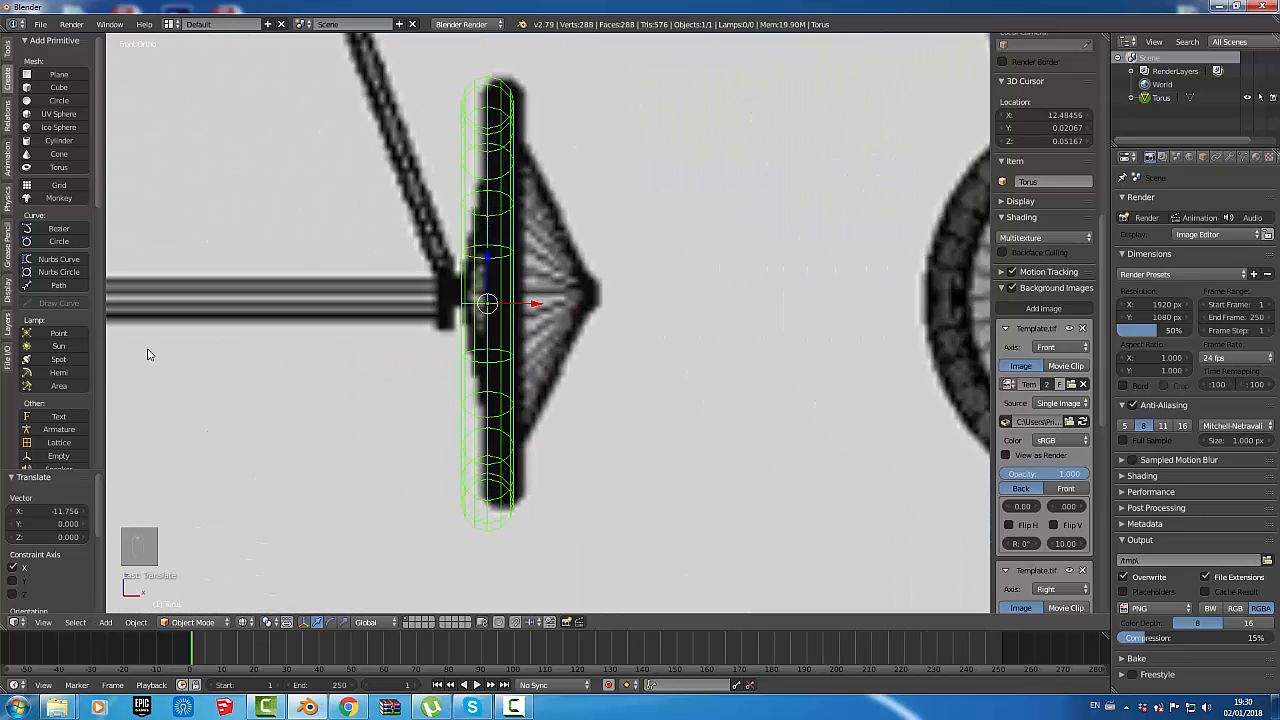
drag(537, 304, 552, 303)
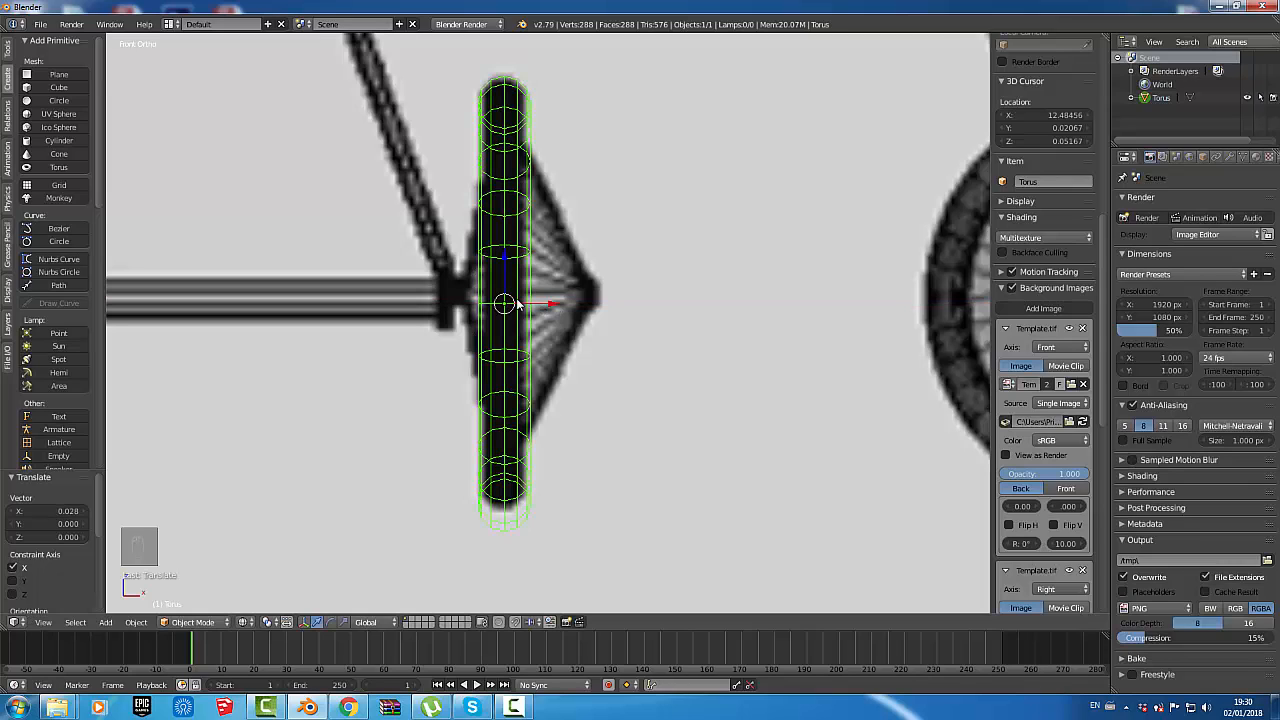
drag(503, 261, 508, 251)
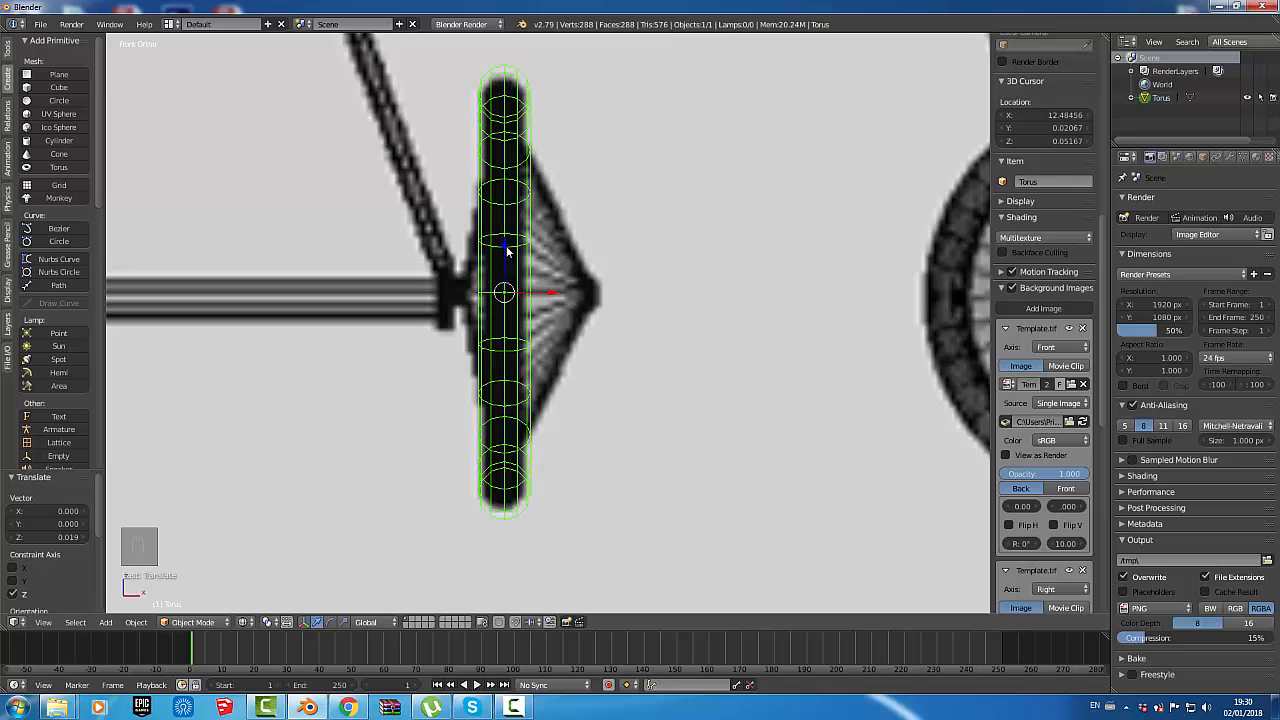
scroll(570, 375, down, 7)
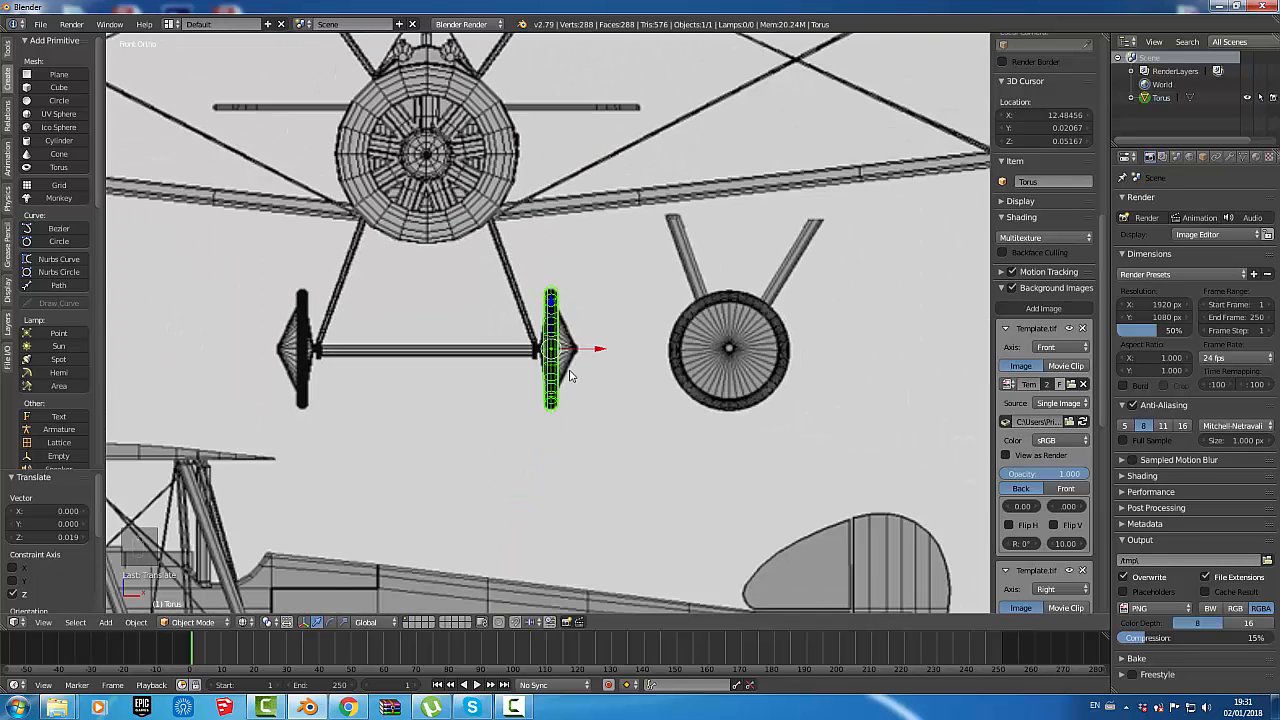
scroll(570, 375, up, 2)
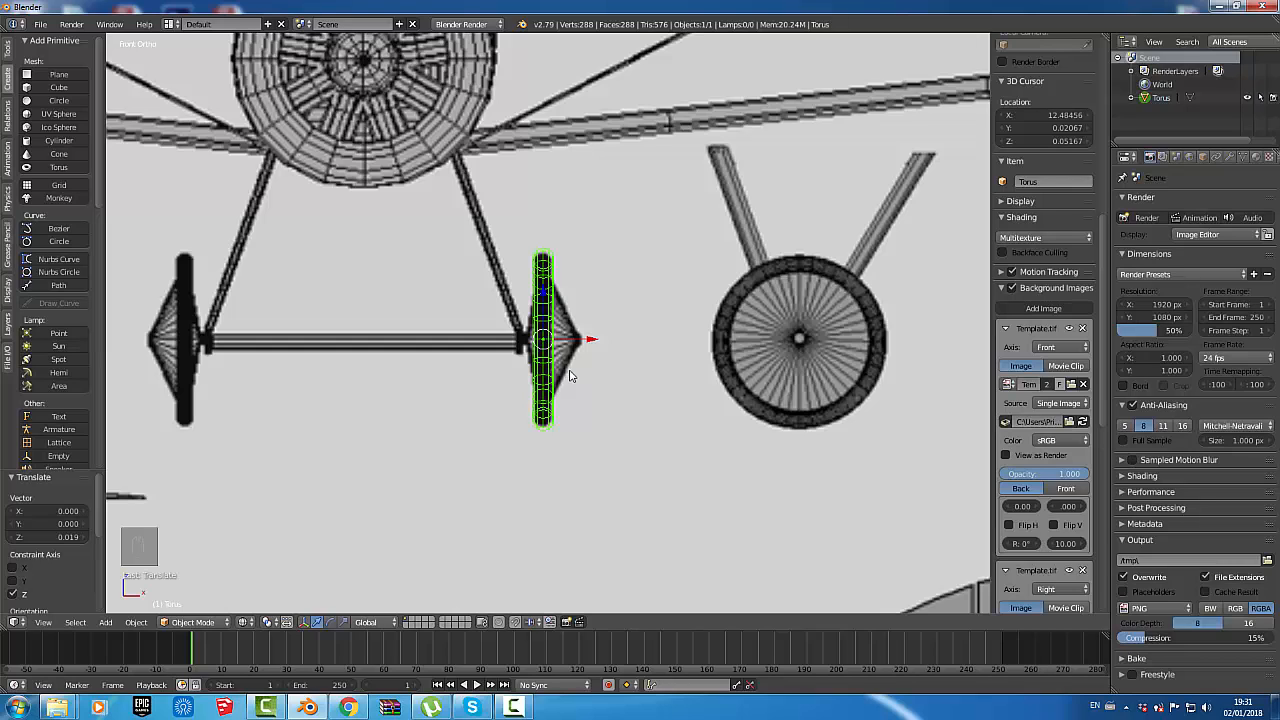
- Switch the viewport back to solid shading and turn the view to see the torus at an angle
key(KP_4)
key(KP_1)
key(z)
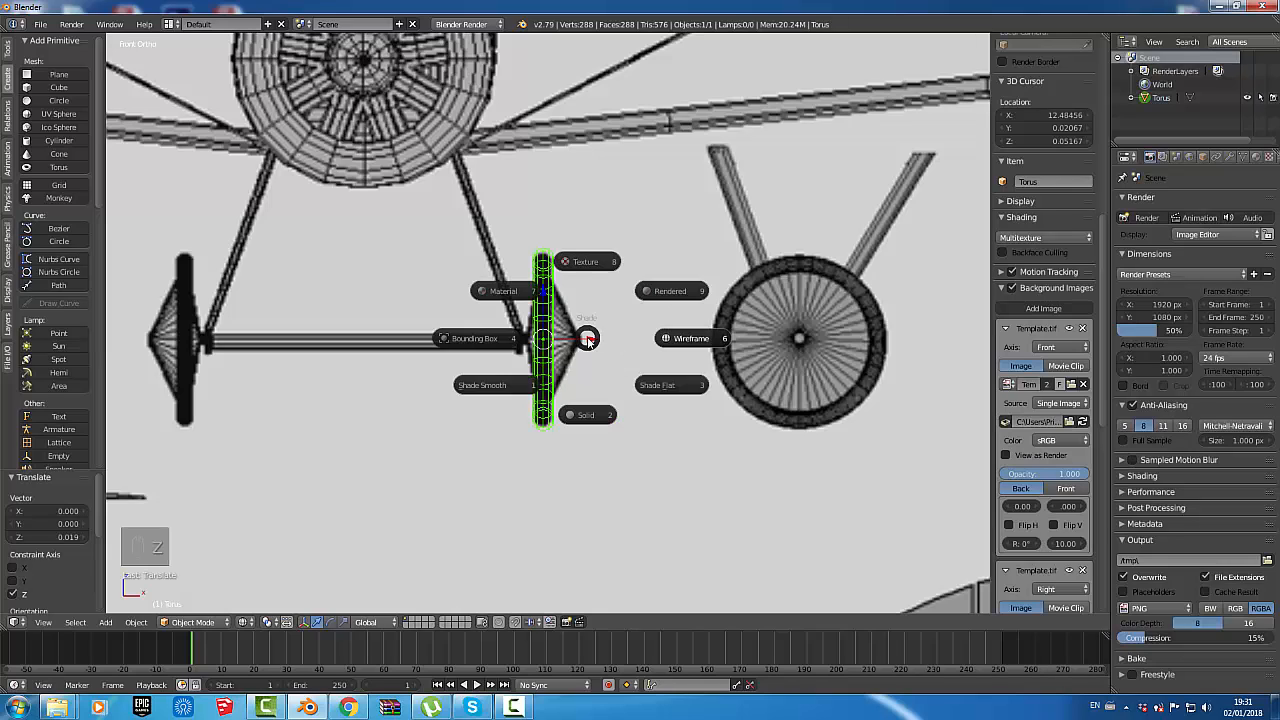
click(586, 352)
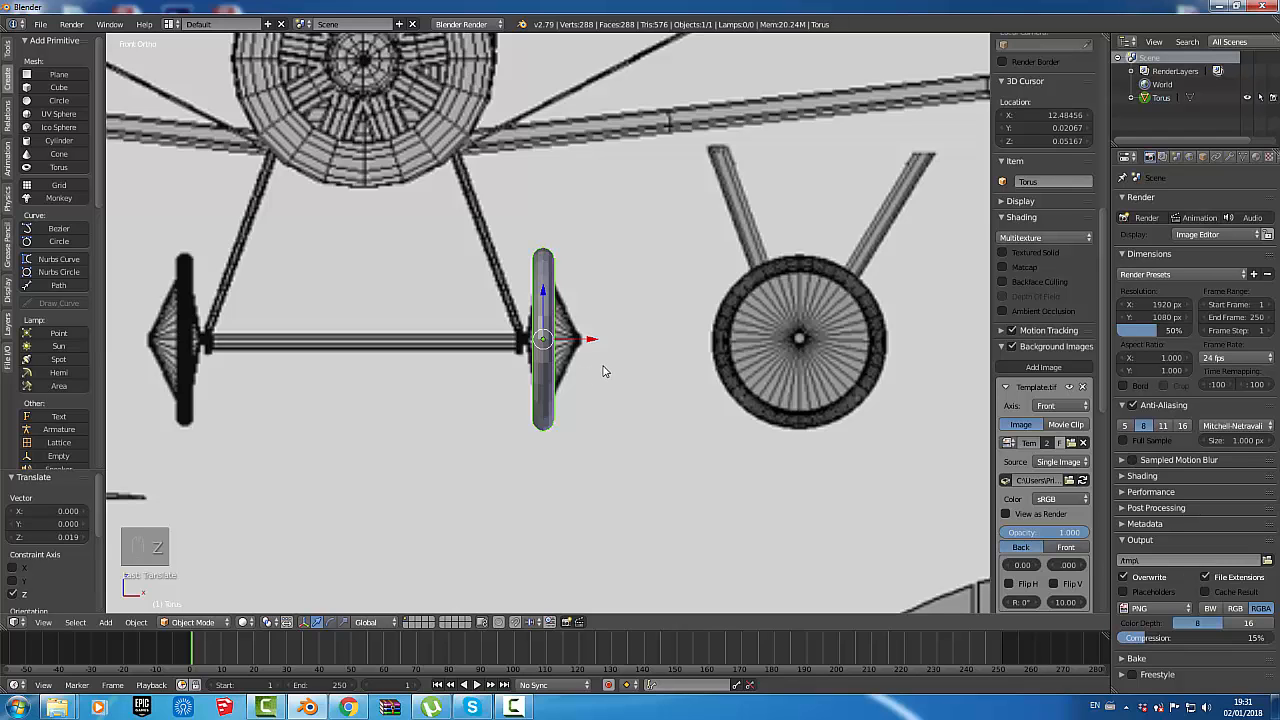
middle_drag(603, 369, 577, 377)
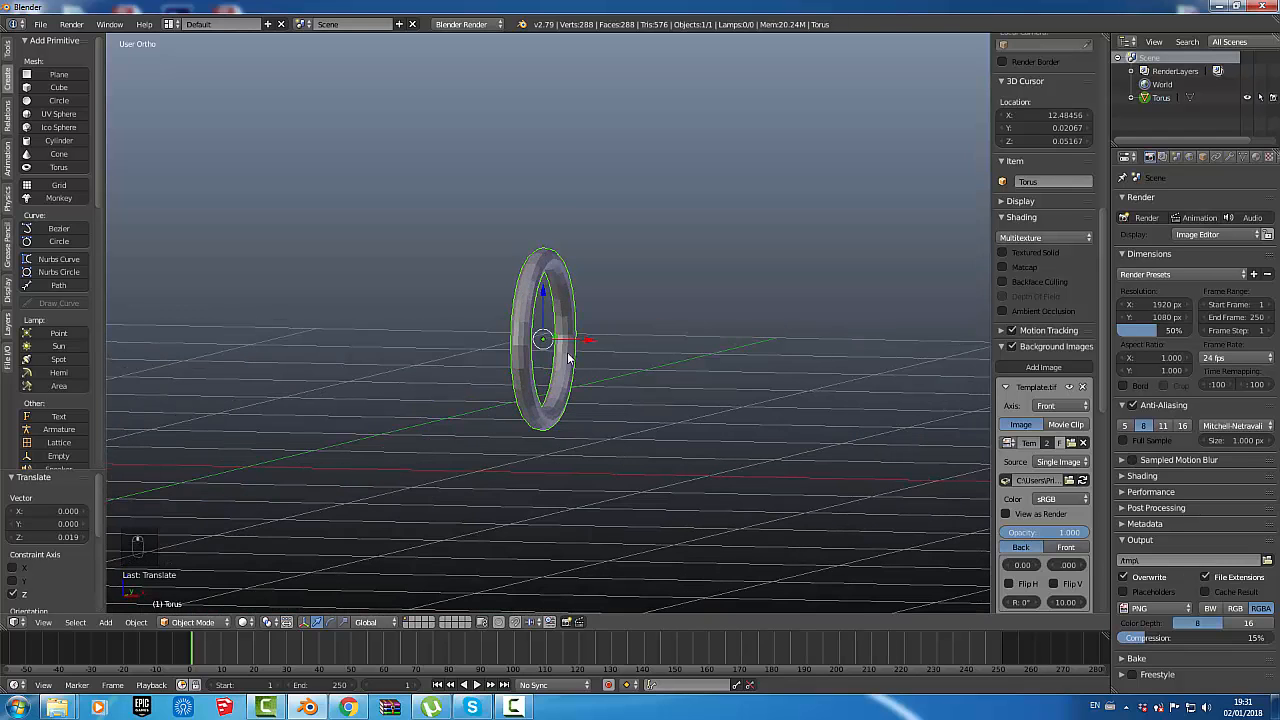
- Get a close view of the torus, place the 3D cursor on its surface and enter Edit Mode
scroll(570, 350, up, 10)
click(581, 318)
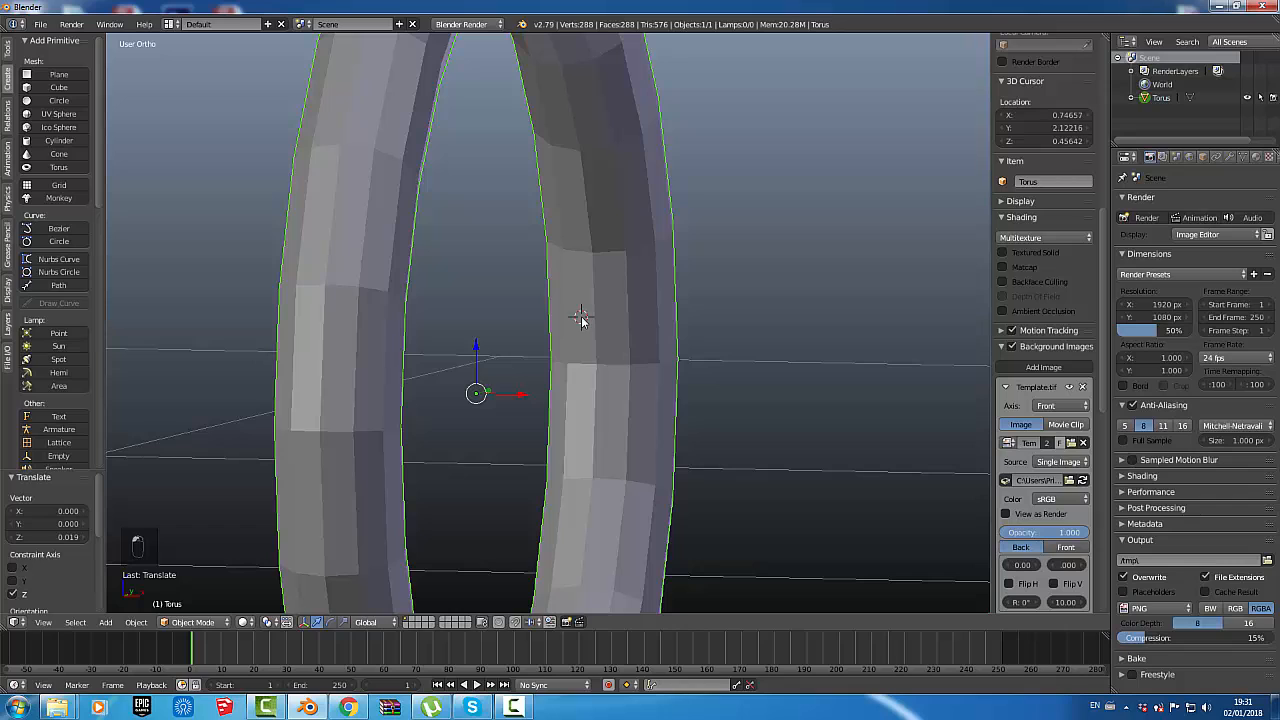
click(195, 622)
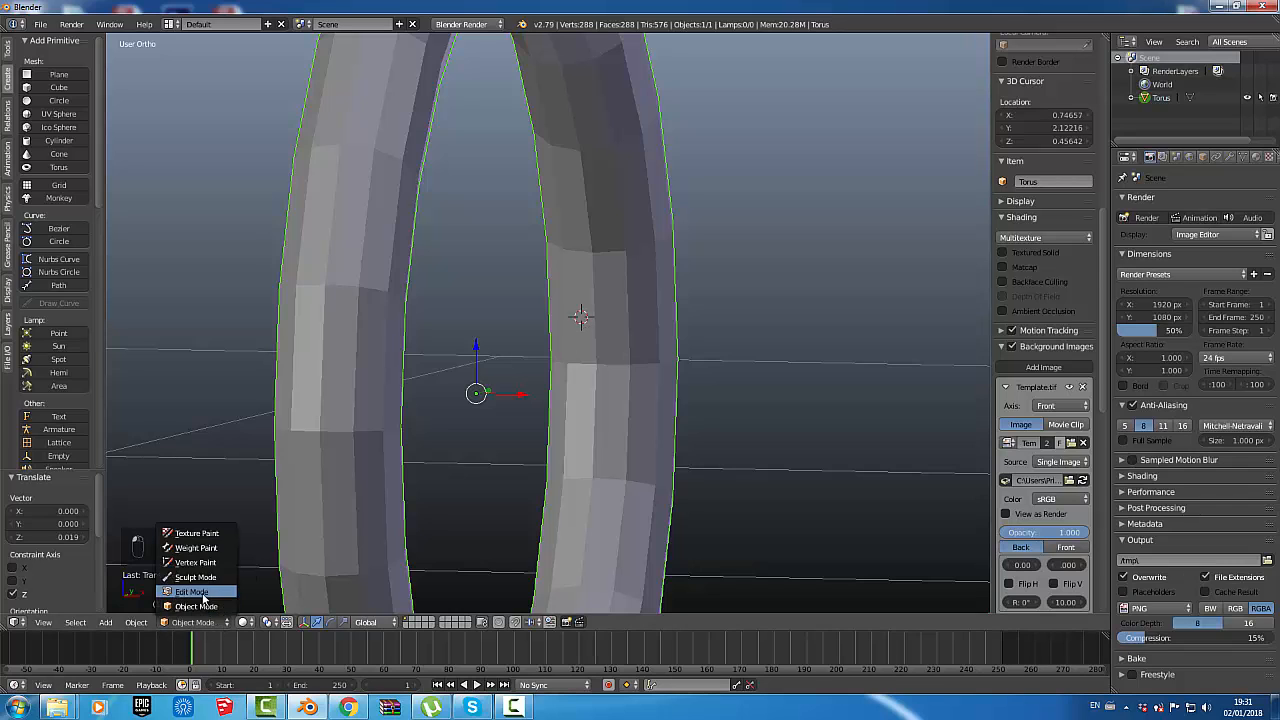
click(192, 592)
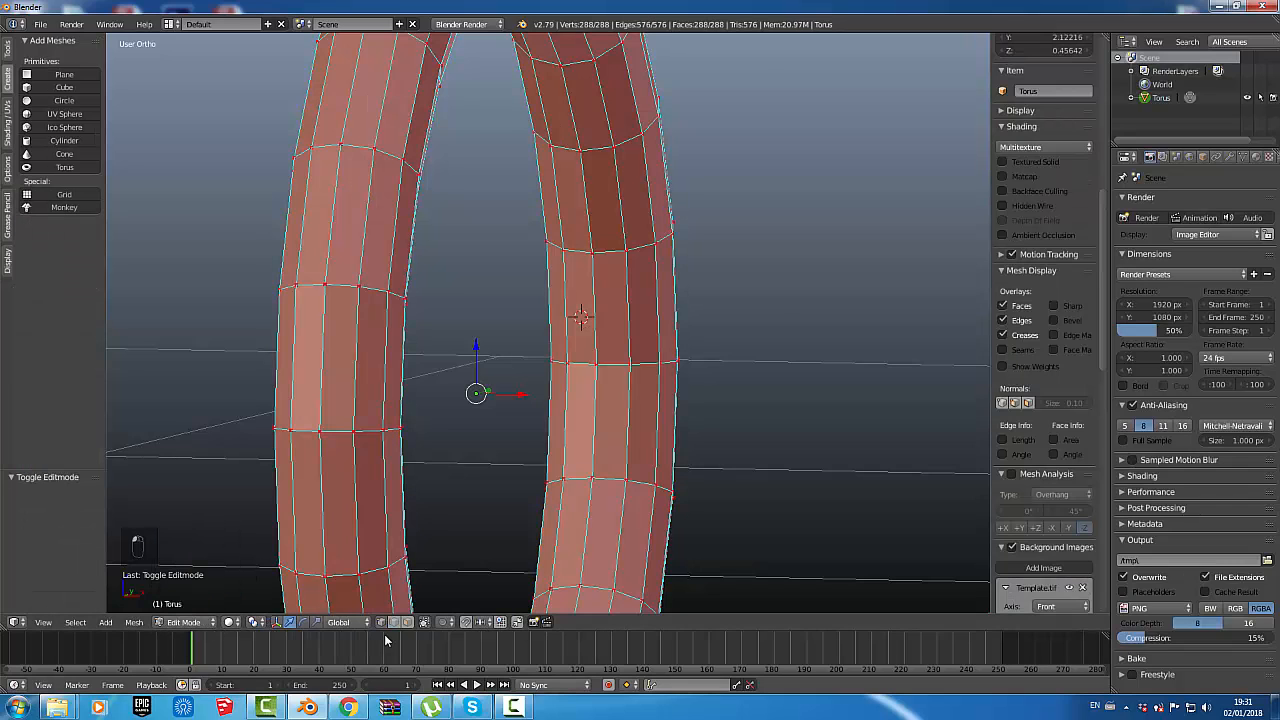
- In face select mode, select the two adjacent face loops running around the inner side of the torus
click(602, 342)
right_click(612, 343)
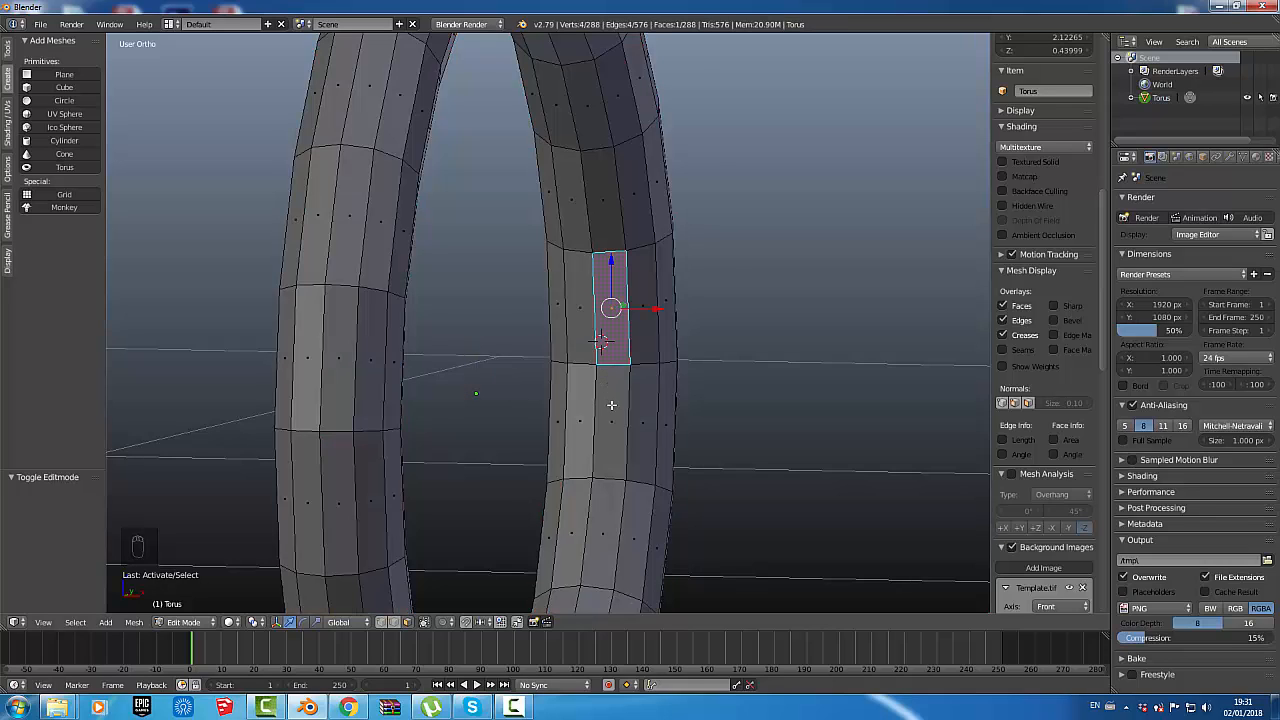
alt+shift+right_click(609, 364)
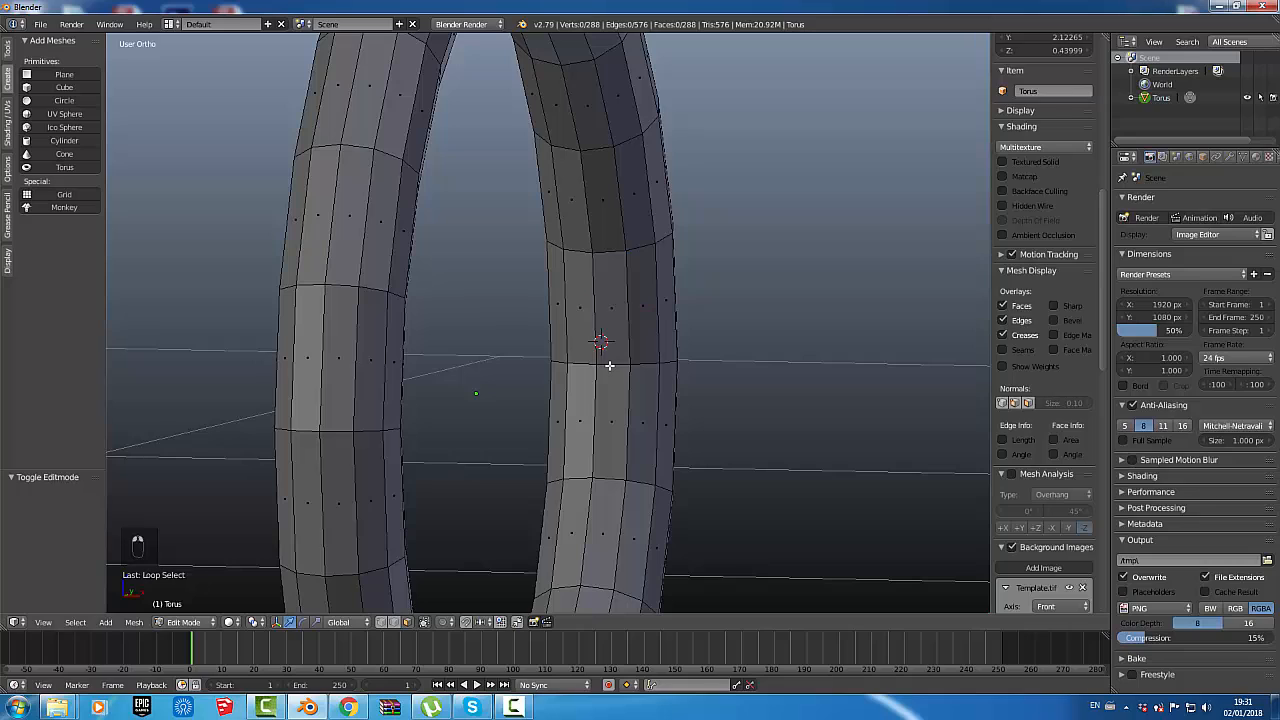
alt+right_click(609, 364)
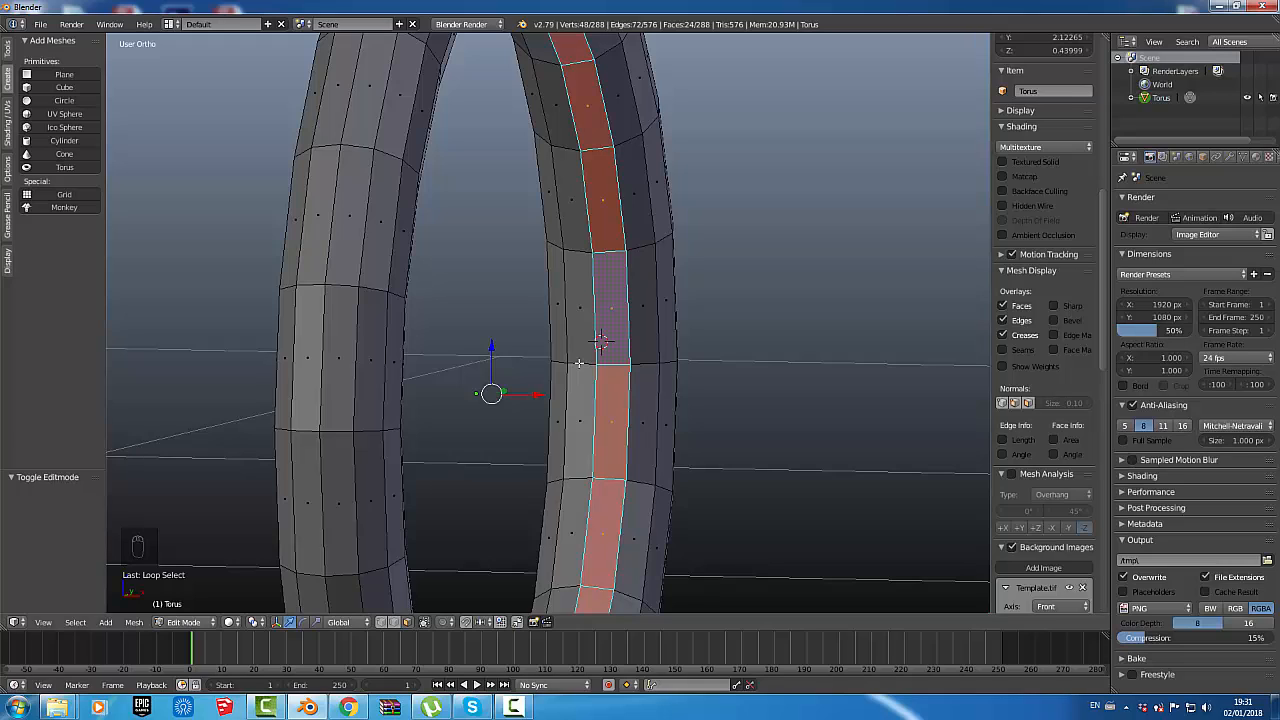
alt+shift+right_click(579, 363)
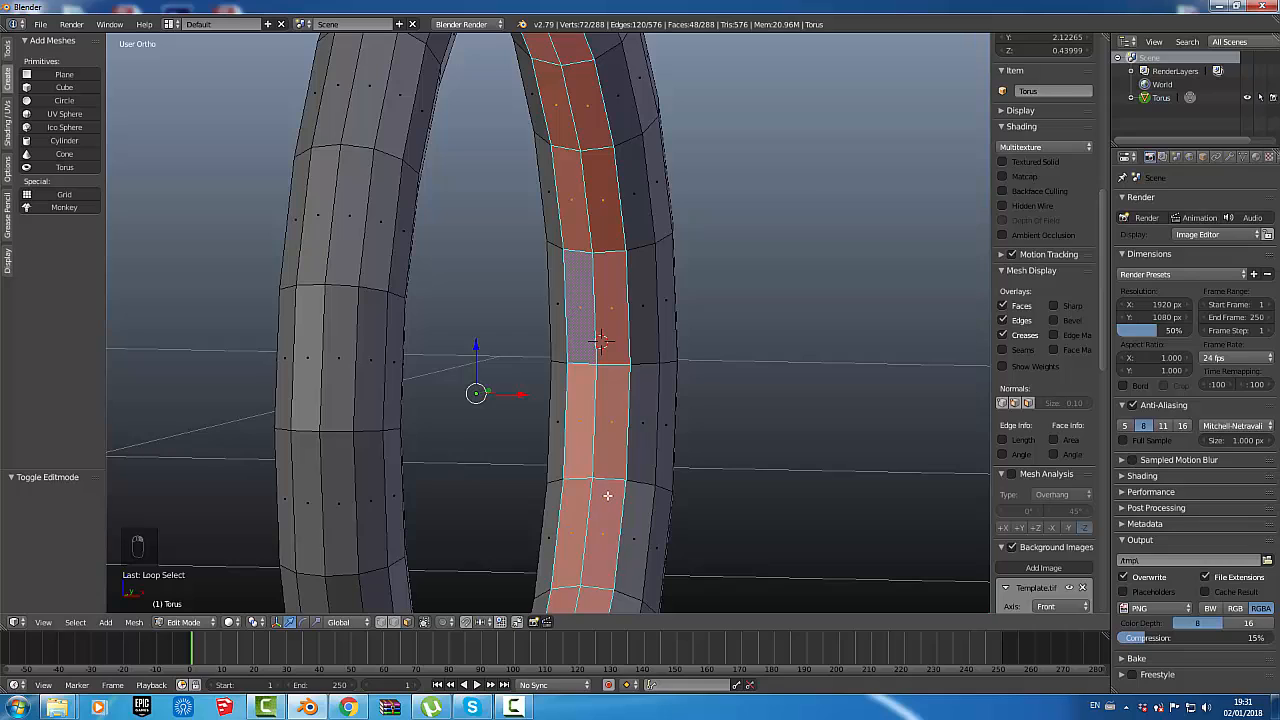
- In right view, scale the two inner face loops to about 0.086 towards the wheel's centre, down to hub size
key(KP_4)
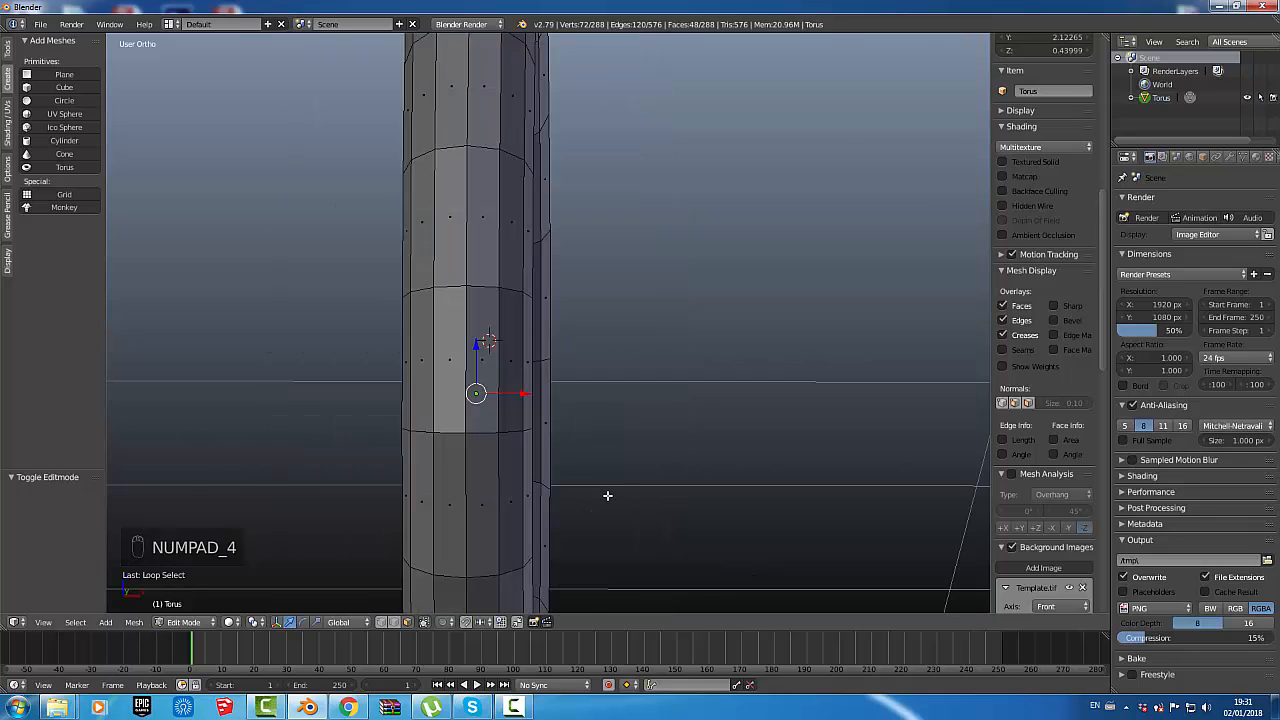
key(KP_1)
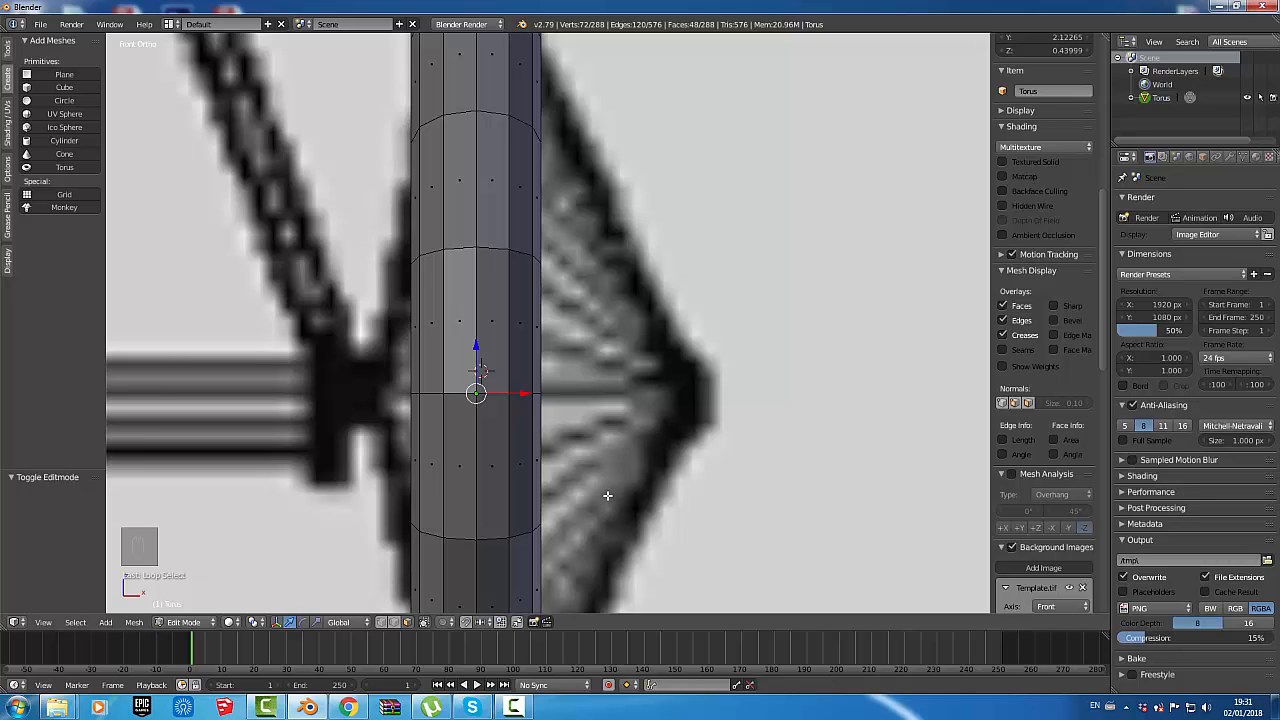
key(KP_2)
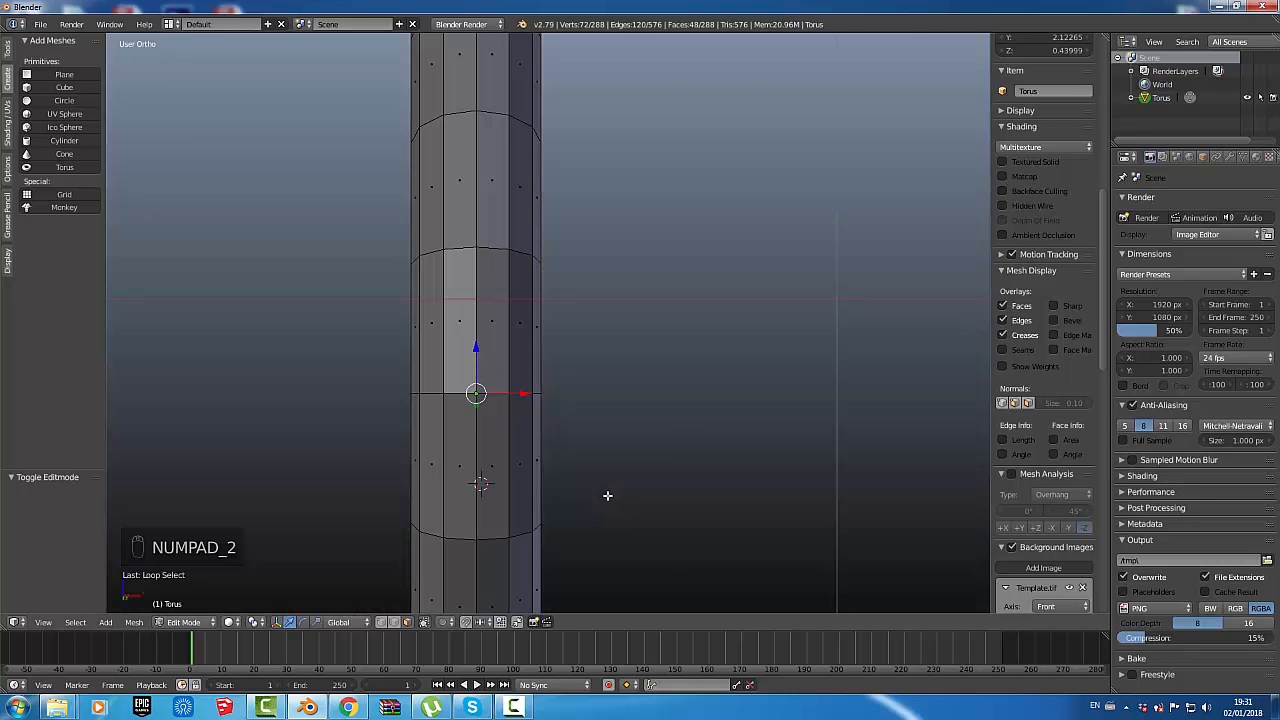
key(KP_3)
scroll(607, 495, down, 5)
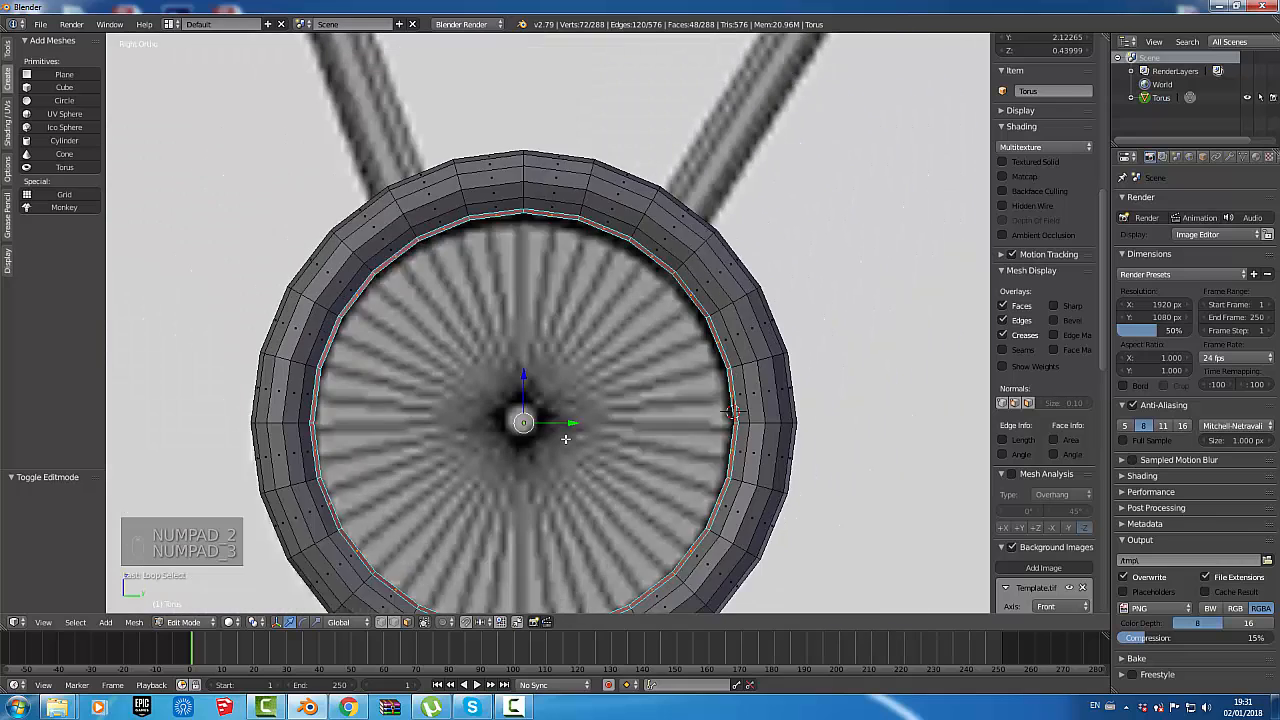
key(KP_2)
key(KP_3)
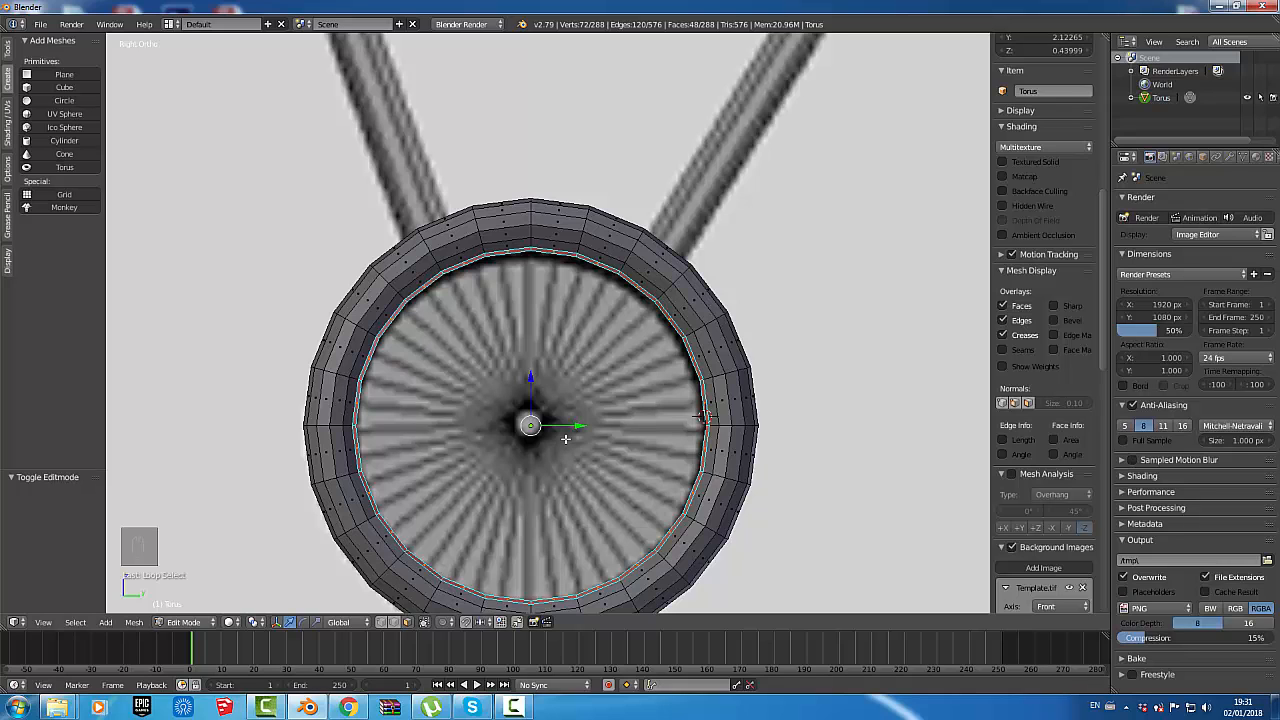
key(s)
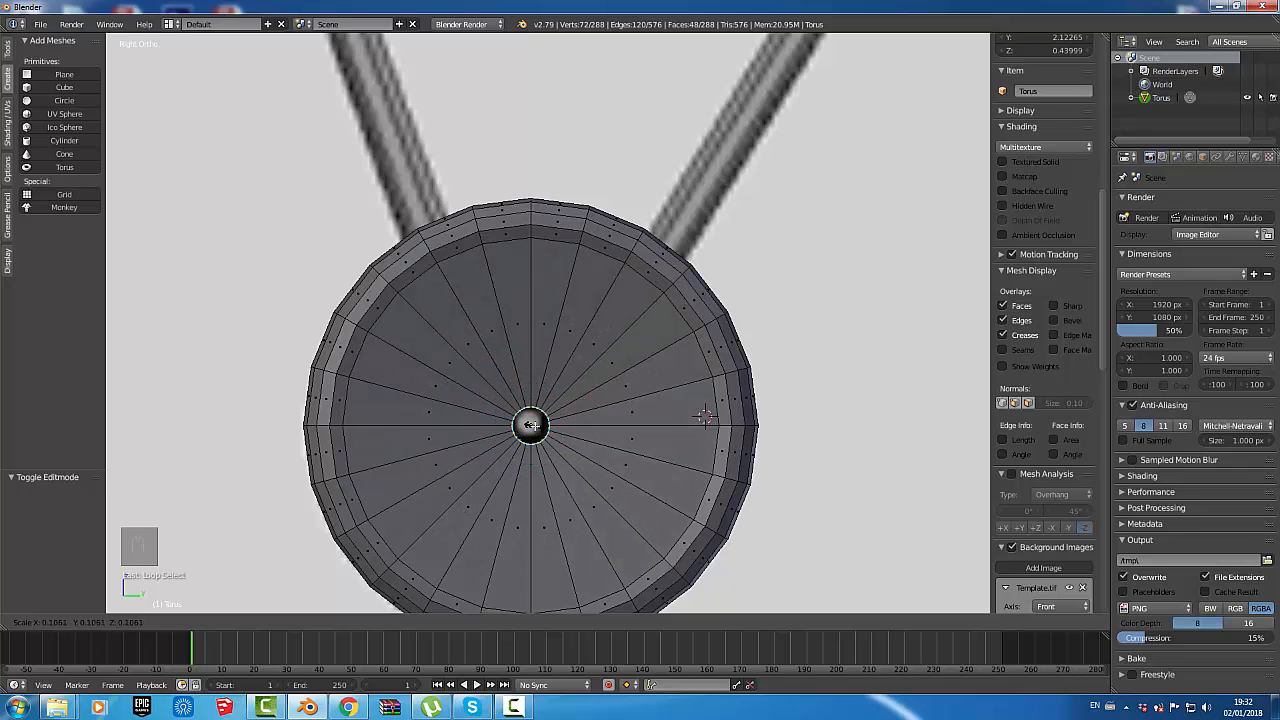
click(531, 425)
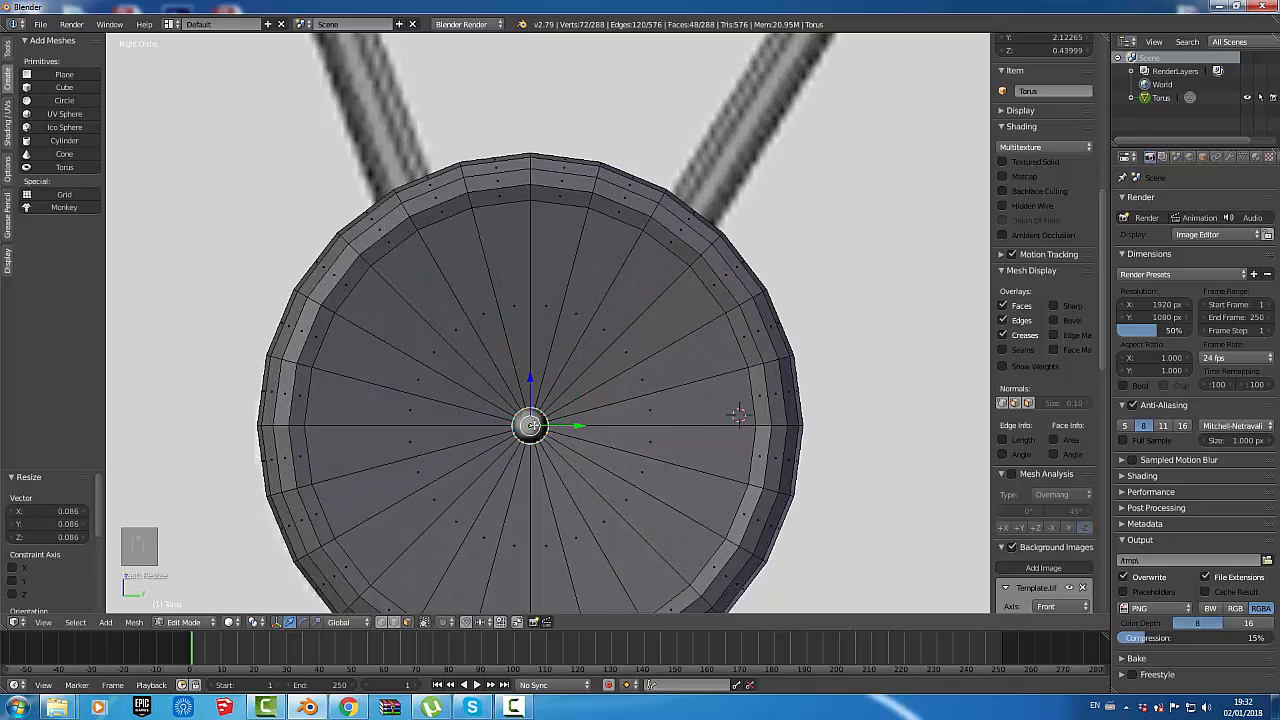
- Delete the faces of the narrow ring at the wheel's hub, leaving an open hole
scroll(531, 425, up, 5)
middle_drag(563, 427, 613, 424)
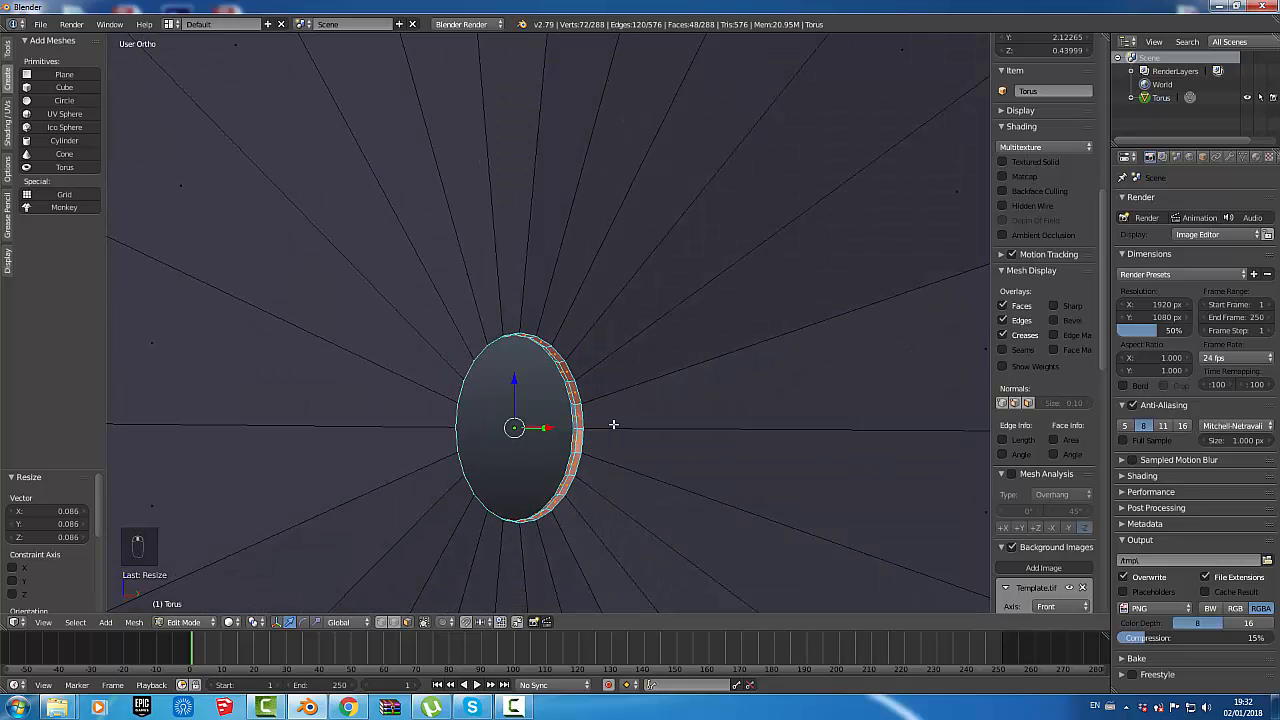
key(Delete)
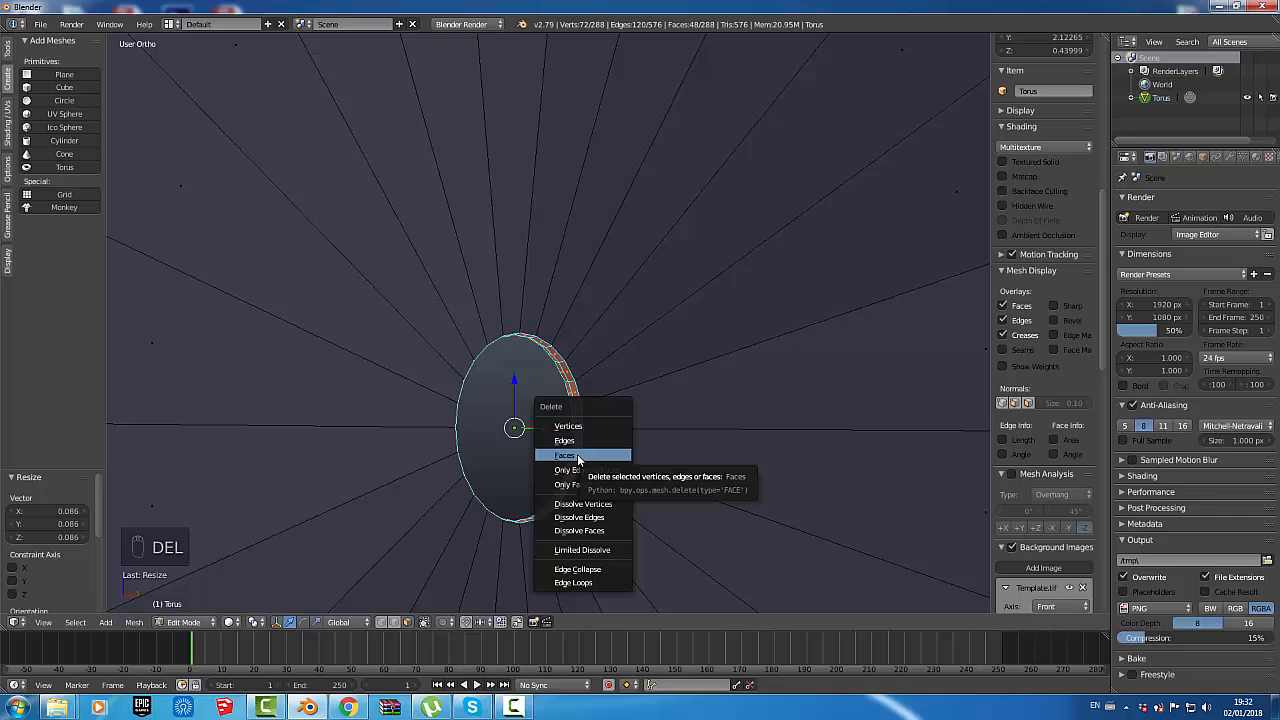
click(577, 455)
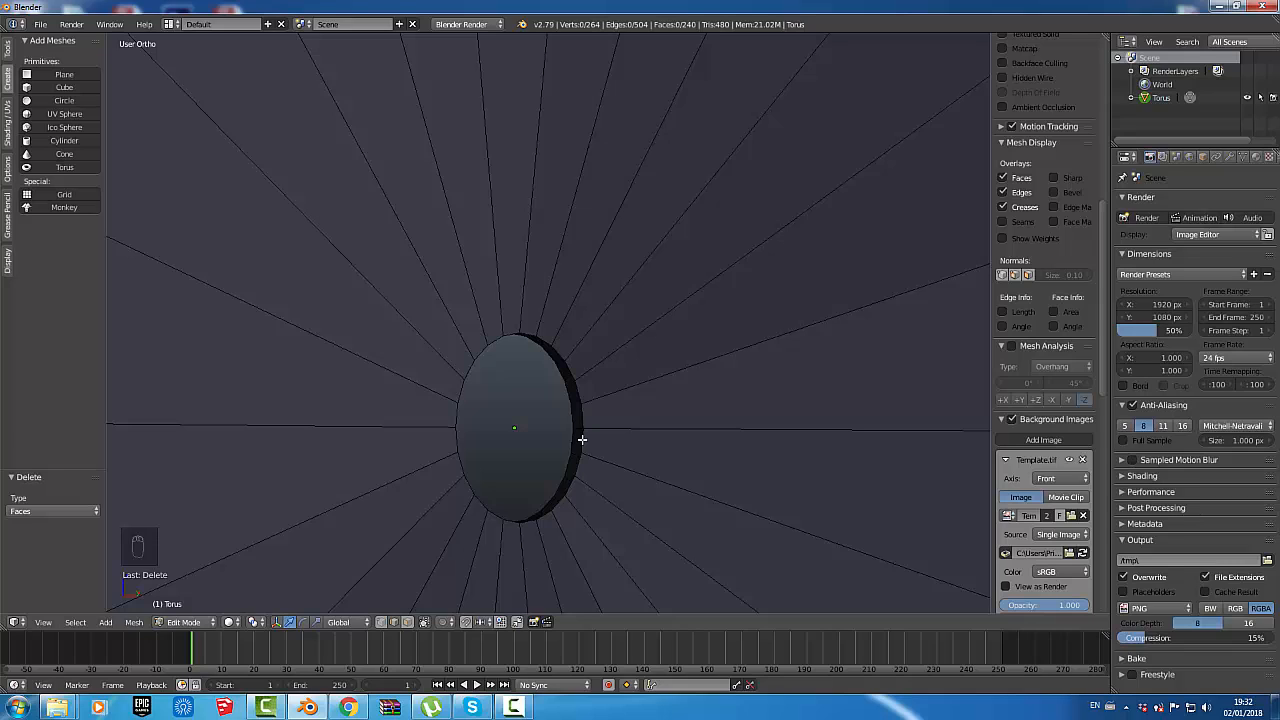
- In edge select mode, select both open edge loops around the hub hole
right_click(582, 439)
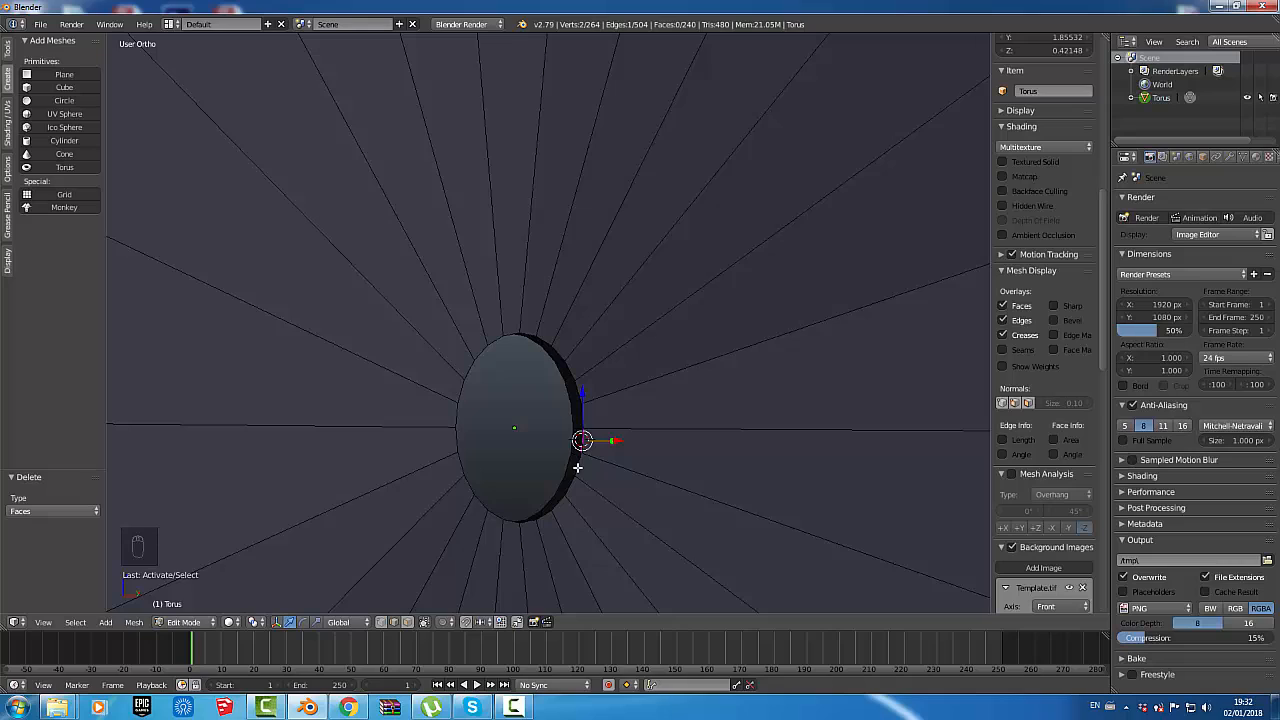
alt+right_click(577, 467)
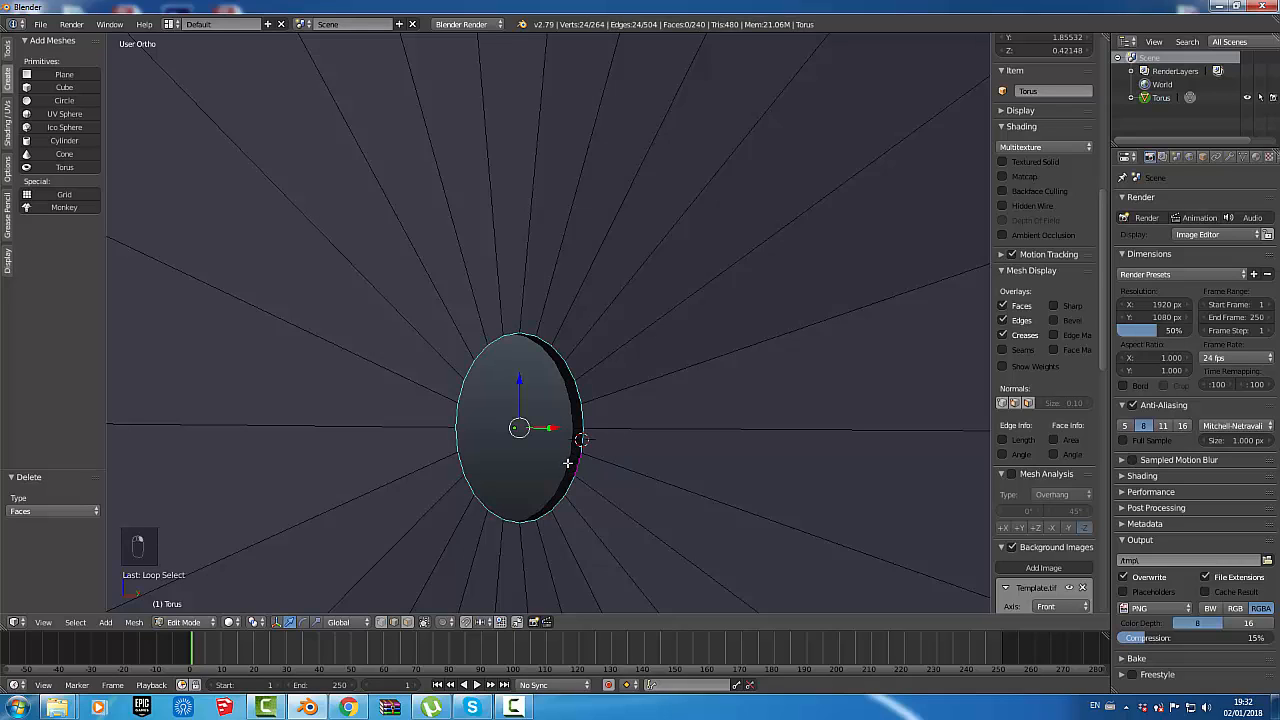
alt+shift+right_click(567, 463)
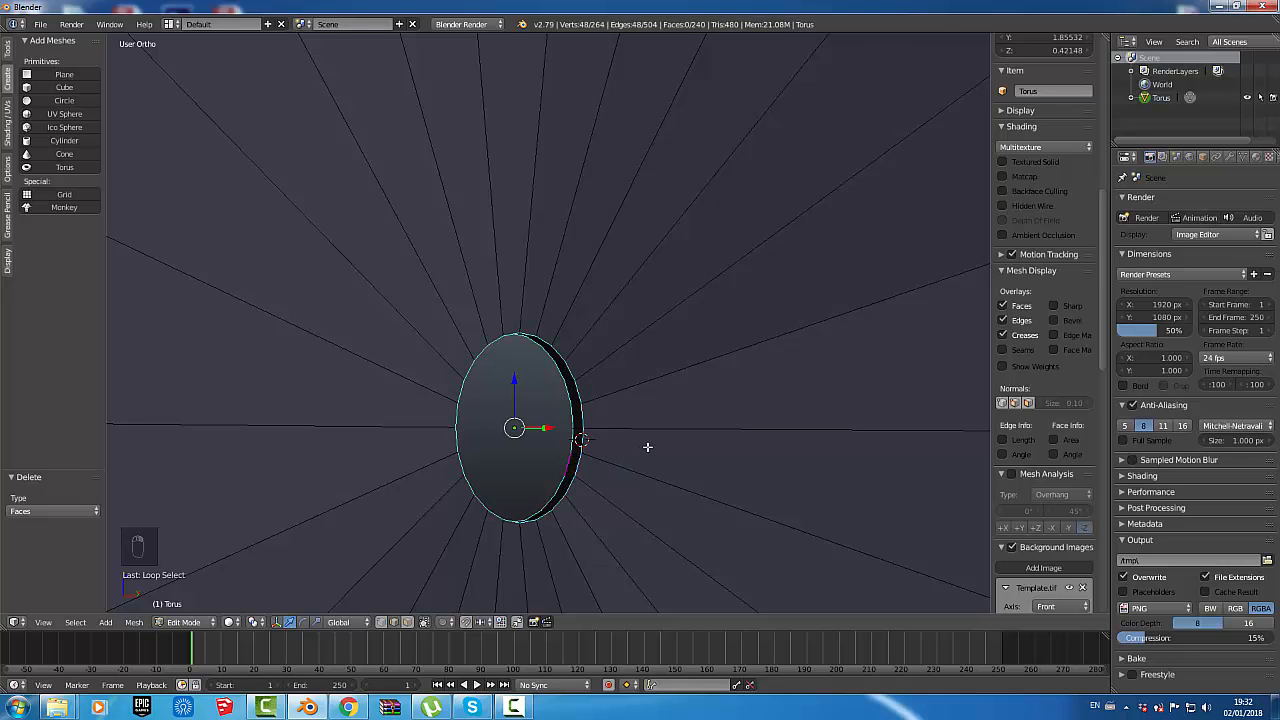
- Try to scale the two hub edge loops apart along the X axis in front view
key(KP_1)
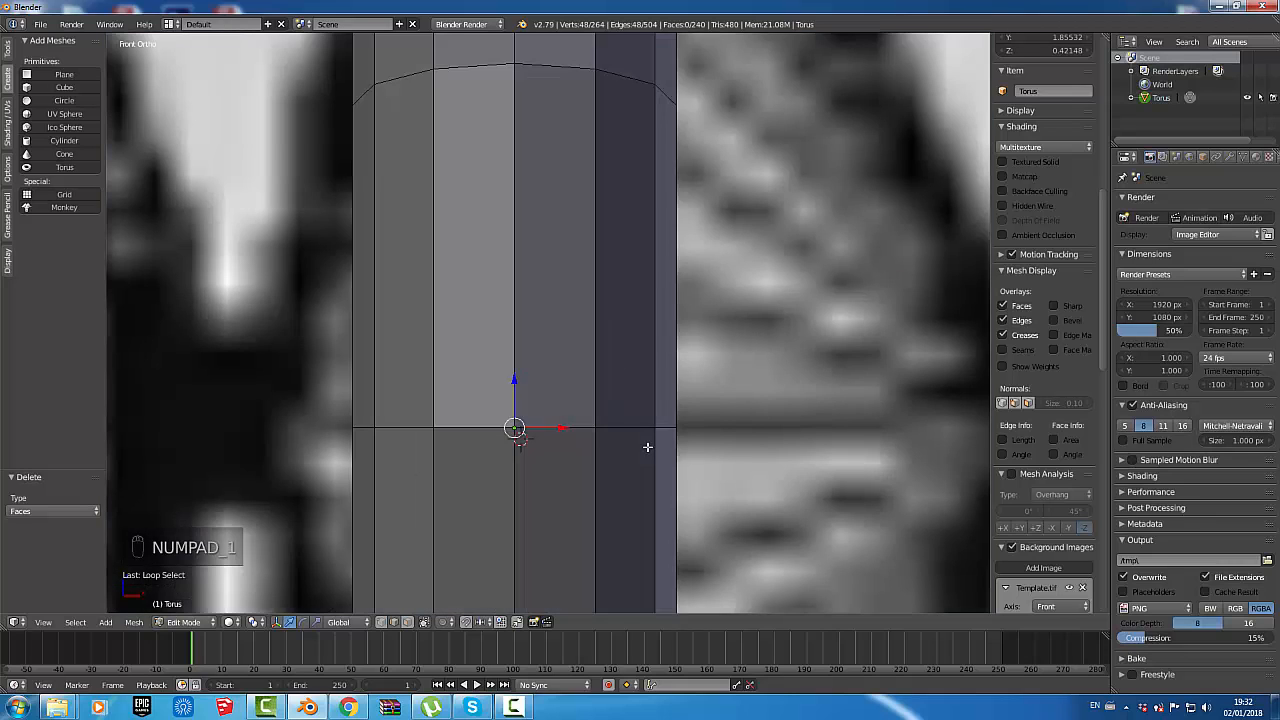
scroll(717, 443, down, 5)
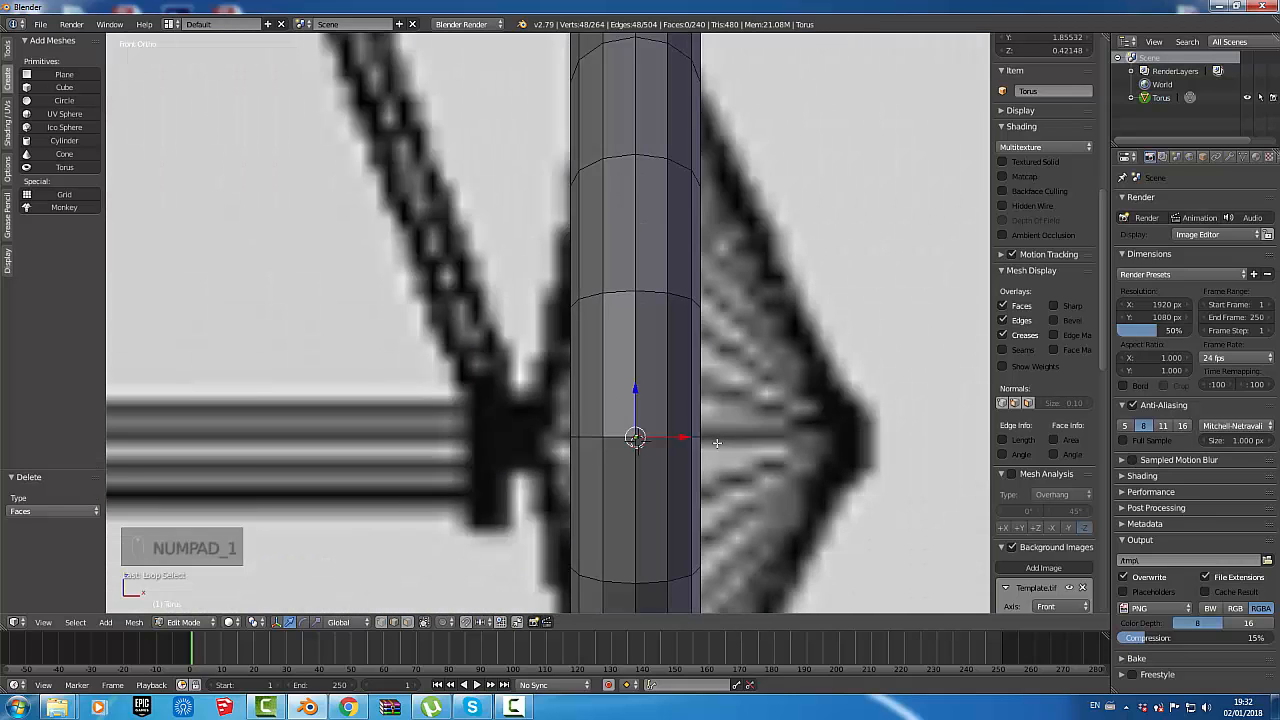
scroll(717, 443, down, 3)
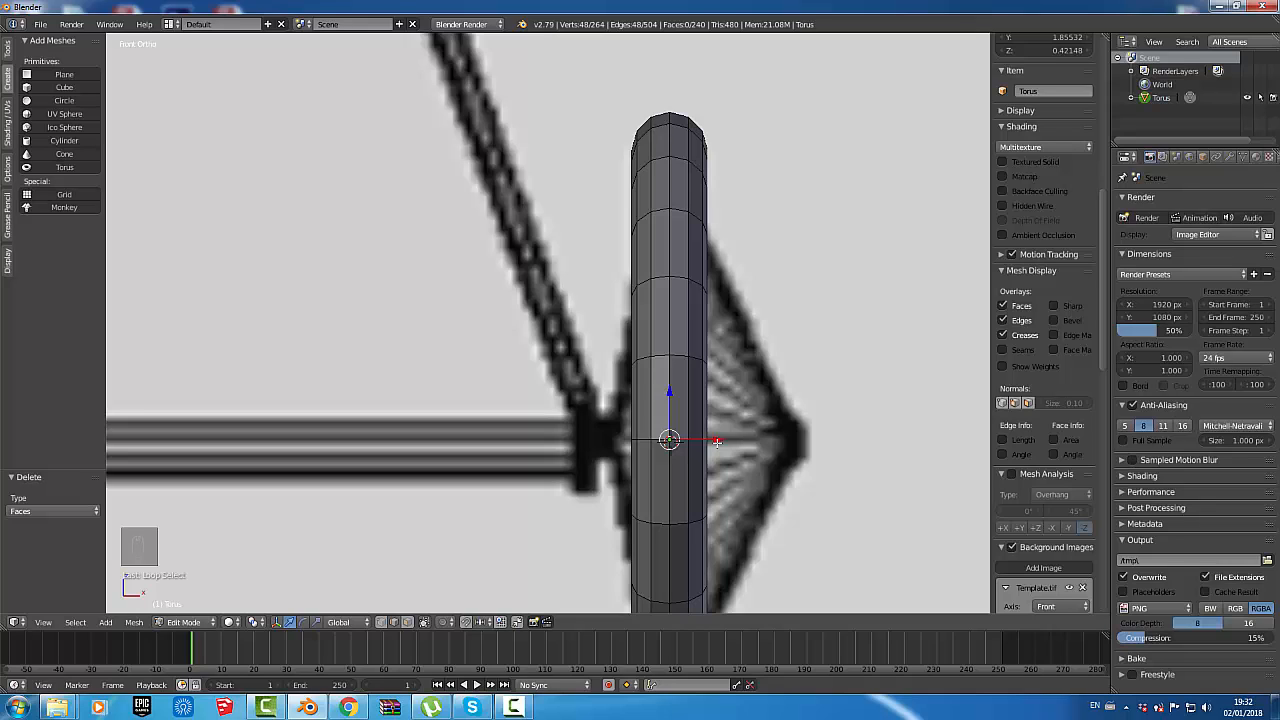
key(s)
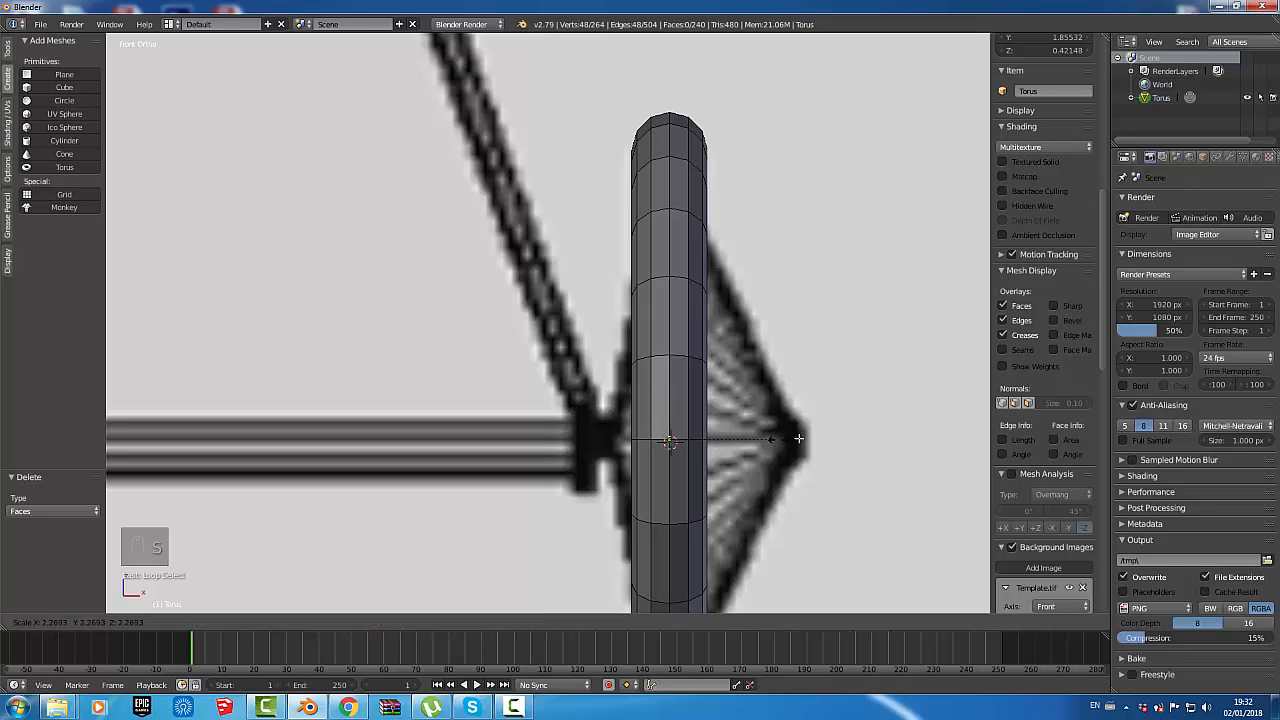
key(x)
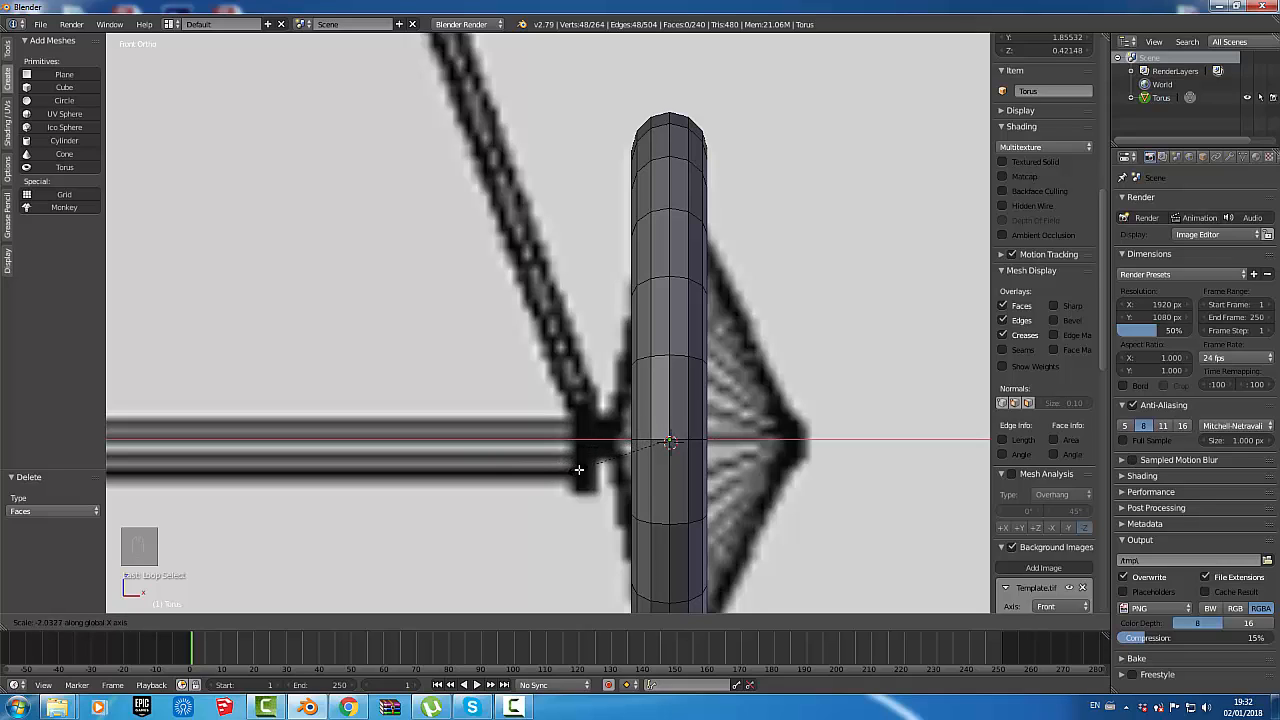
click(544, 490)
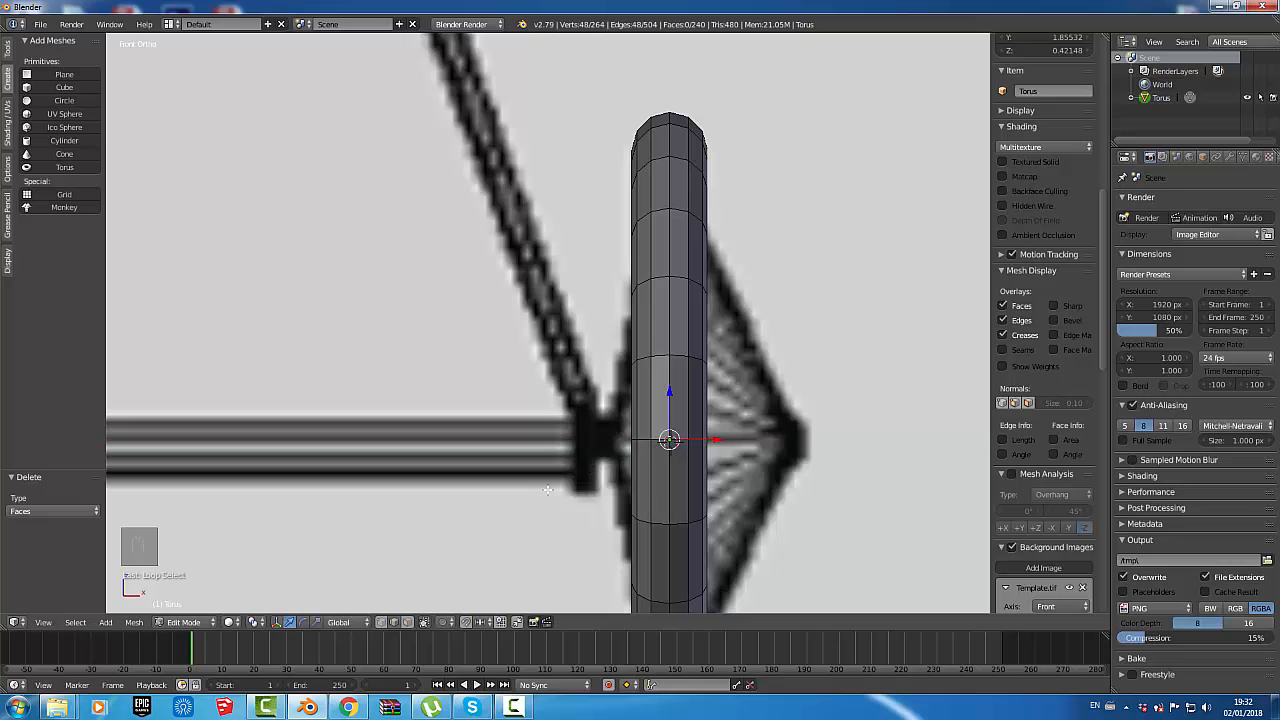
key(ctrl+z)
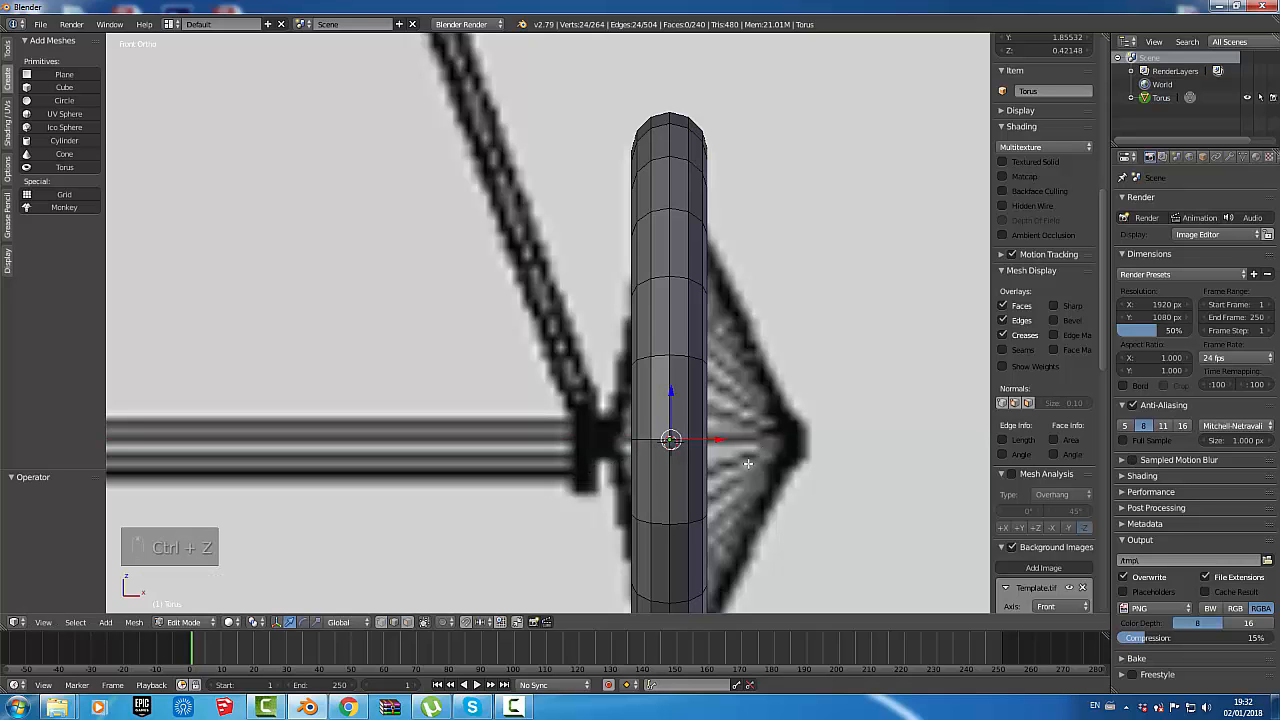
- Enable the scale manipulator and scale the selected hub edge loop by about 2.243 along X
mouse_move(763, 457)
middle_down()
mouse_move(751, 471)
mouse_move(714, 466)
mouse_move(789, 454)
mouse_move(772, 462)
middle_up()
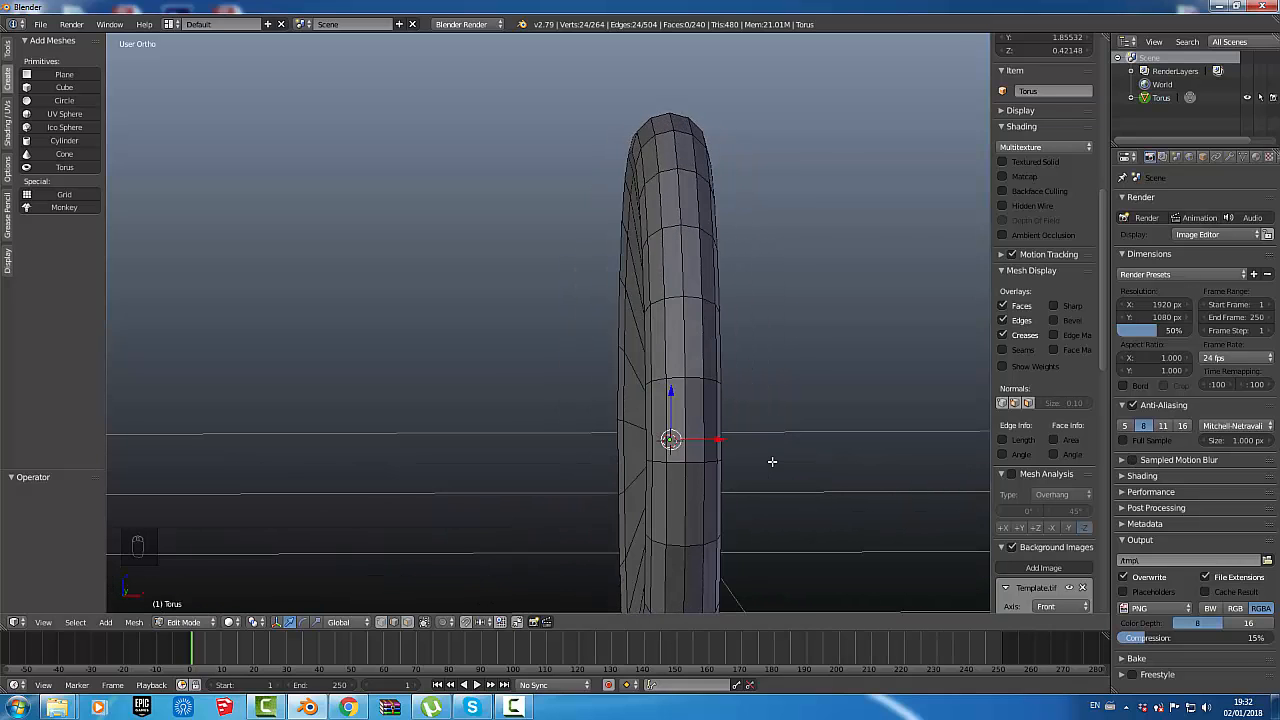
click(316, 622)
drag(724, 440, 505, 452)
mouse_move(600, 457)
middle_down()
mouse_move(541, 477)
mouse_move(603, 451)
middle_up()
mouse_move(717, 444)
mouse_down()
mouse_move(777, 443)
mouse_move(694, 448)
mouse_up()
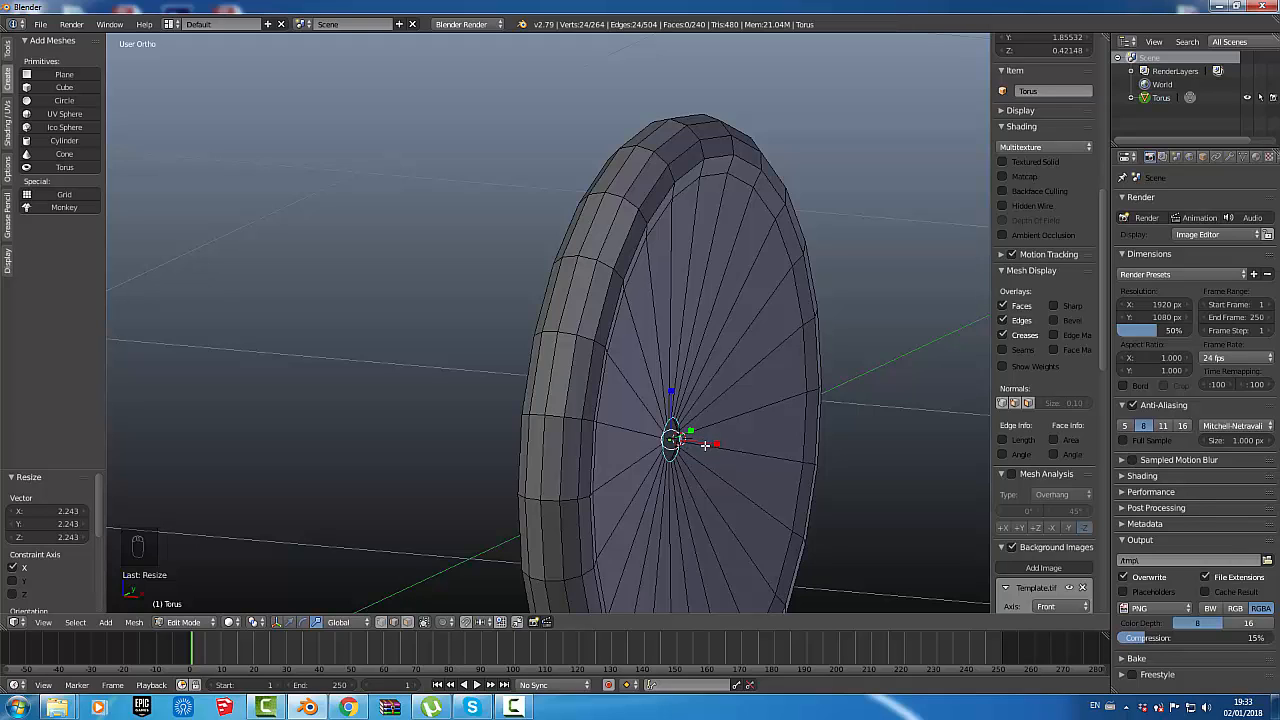
key(s)
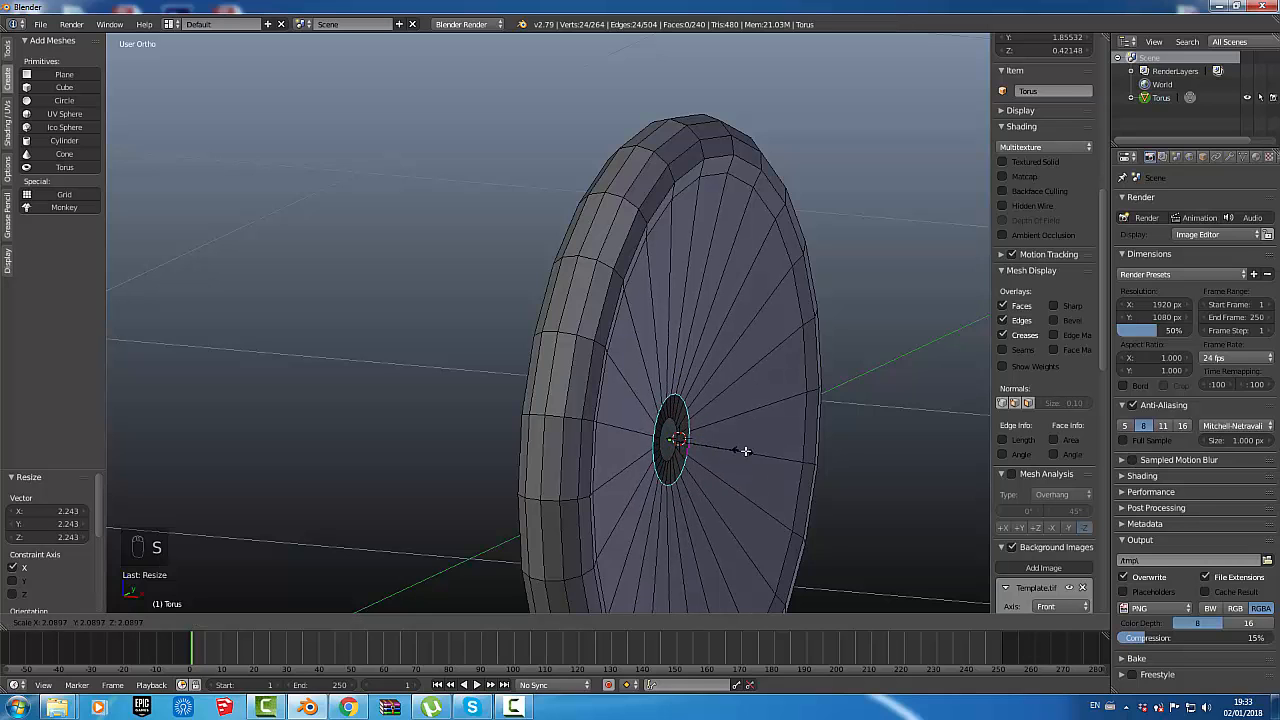
right_click(794, 471)
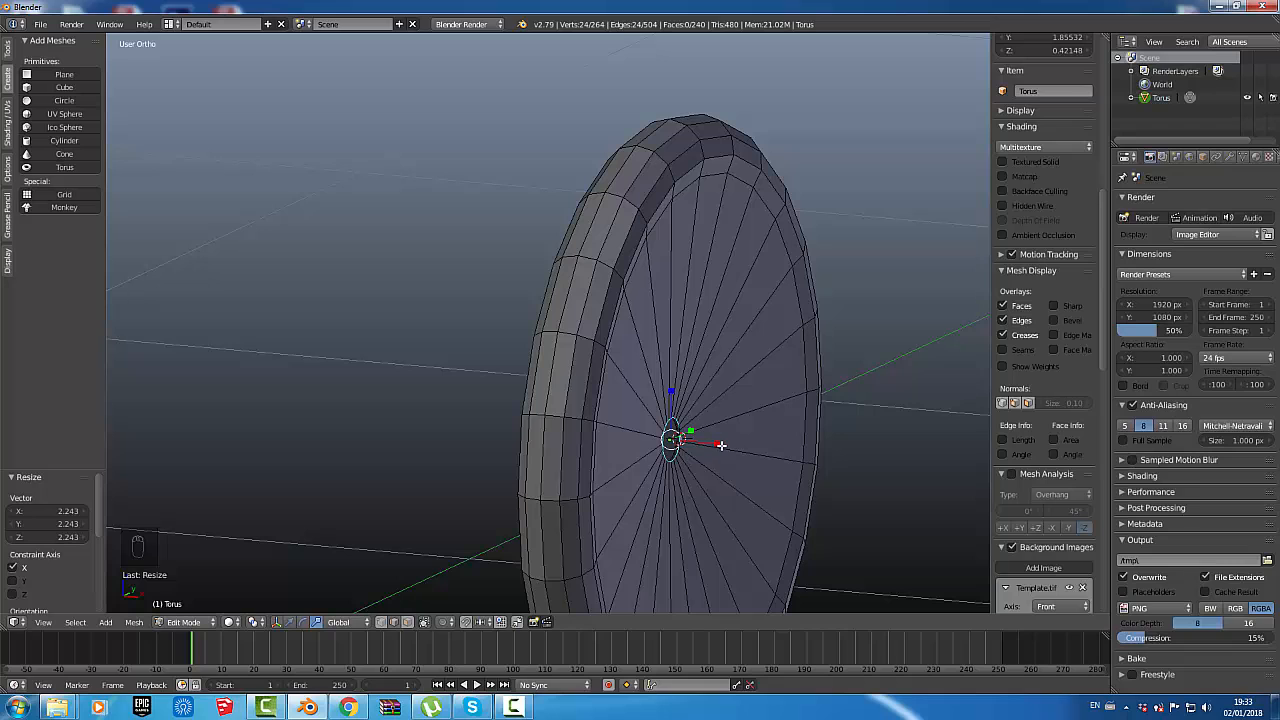
- Compare the wheel's hub and inner faces with the front blueprint, examining how far the cone tip projects
key(KP_4)
scroll(736, 453, down, 4)
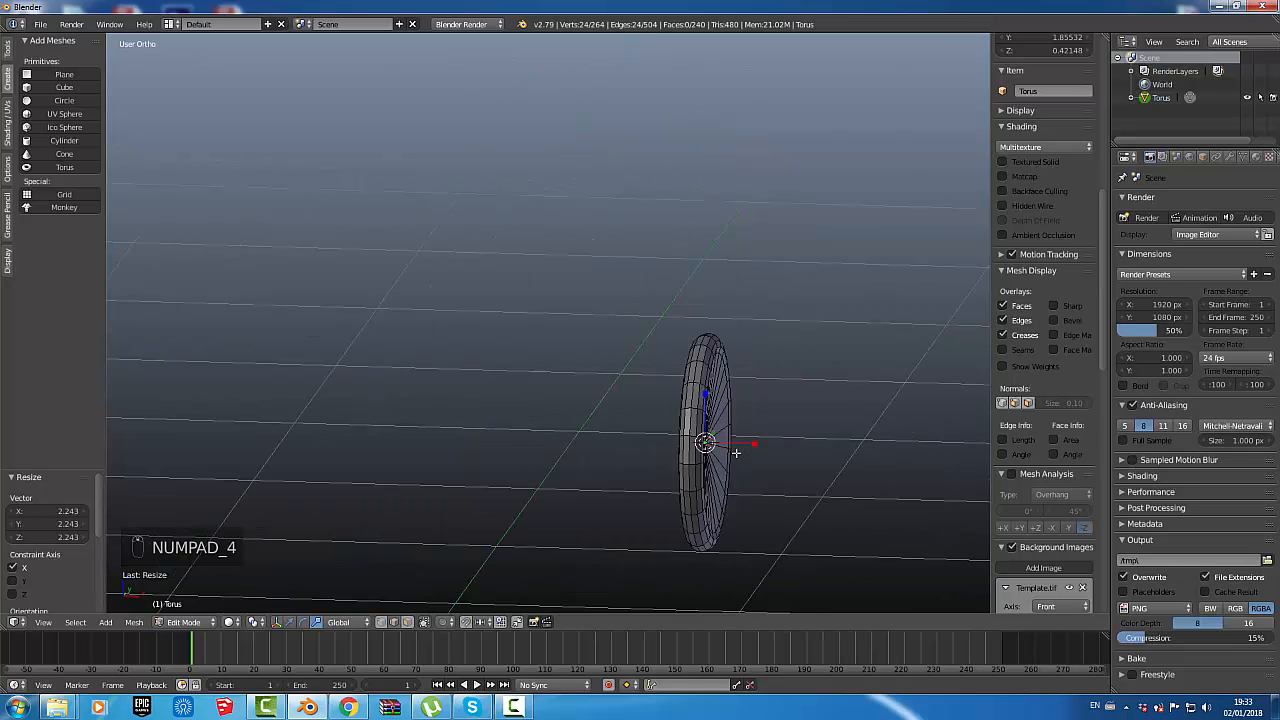
key(KP_6)
key(KP_1)
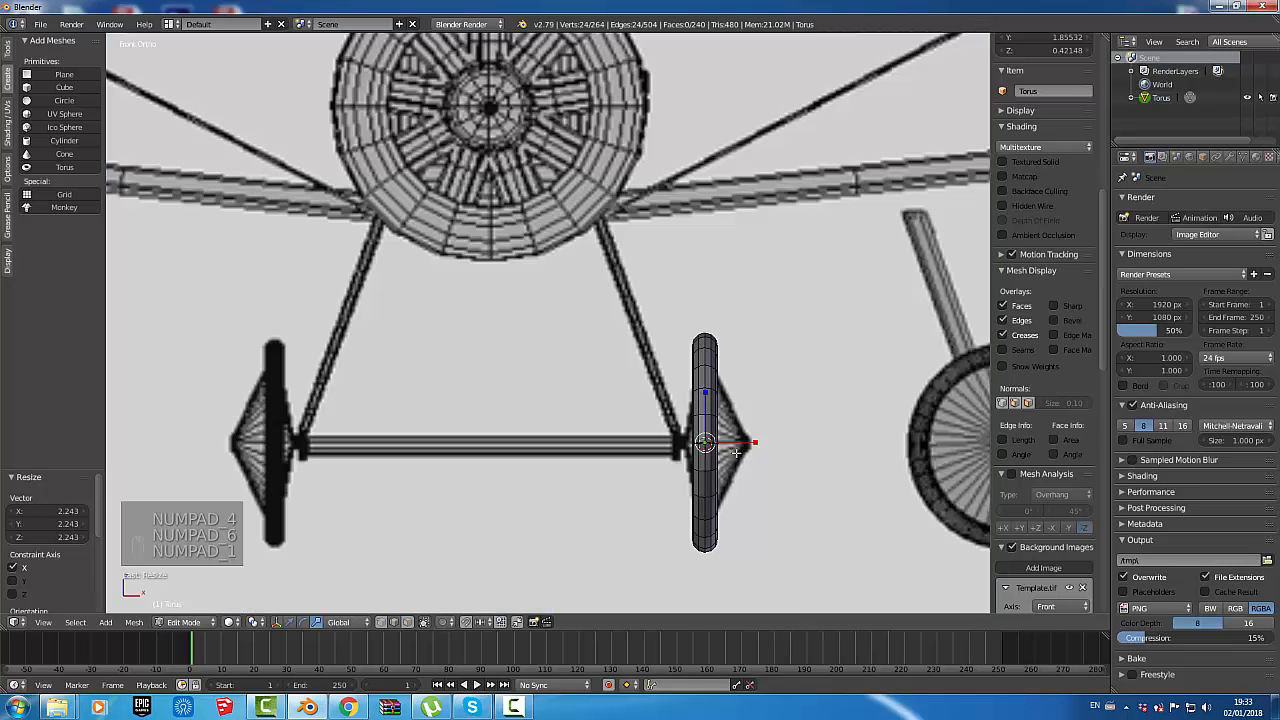
key(KP_1)
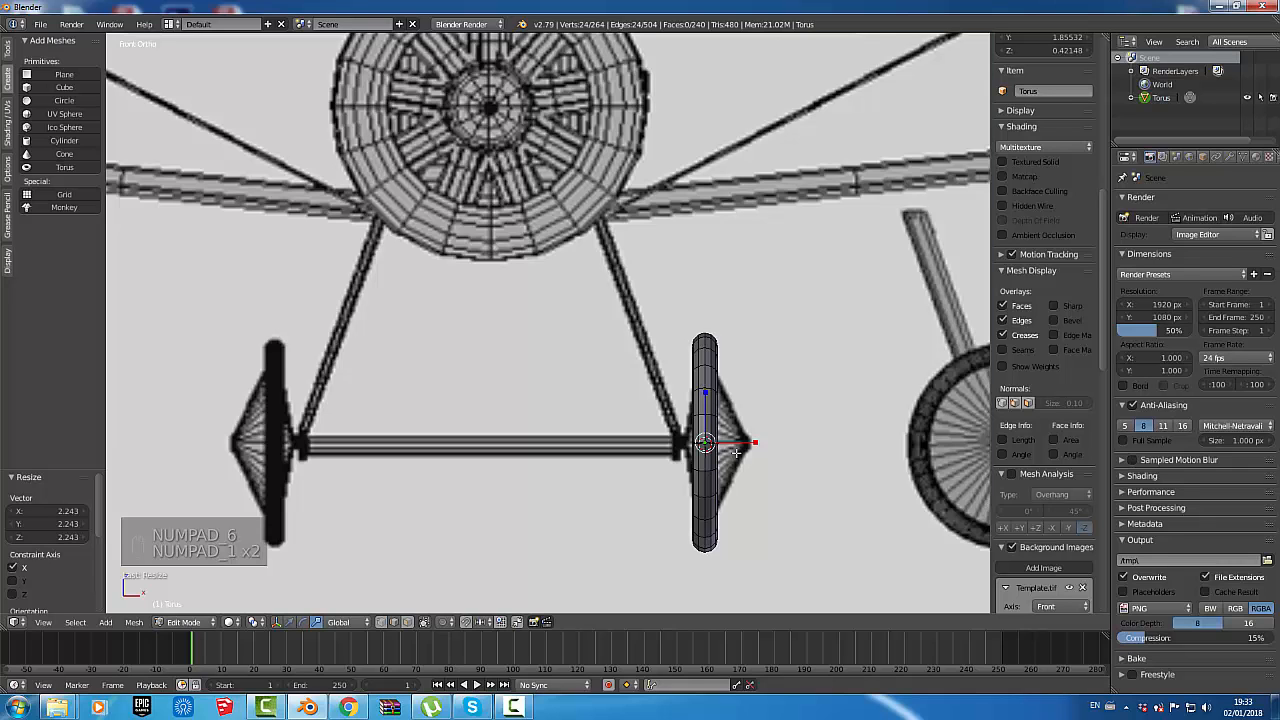
scroll(736, 452, up, 5)
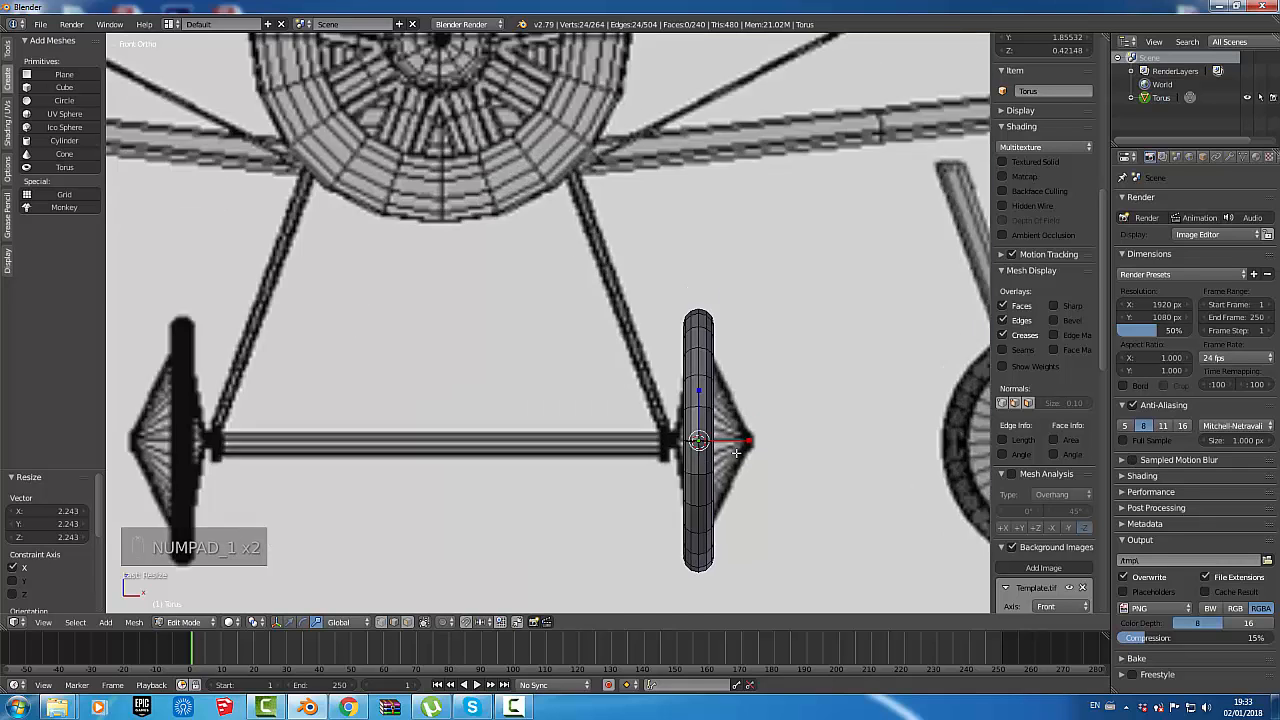
mouse_move(740, 452)
middle_down()
mouse_move(777, 449)
mouse_move(746, 460)
middle_up()
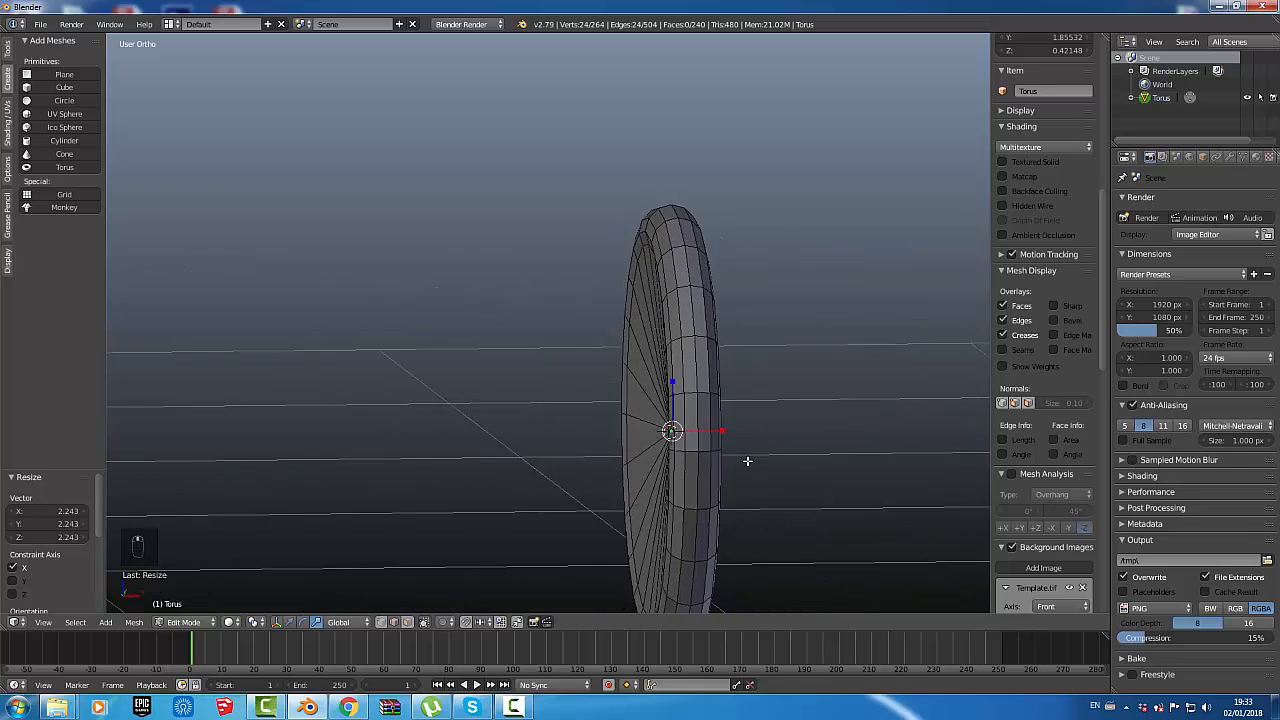
key(KP_1)
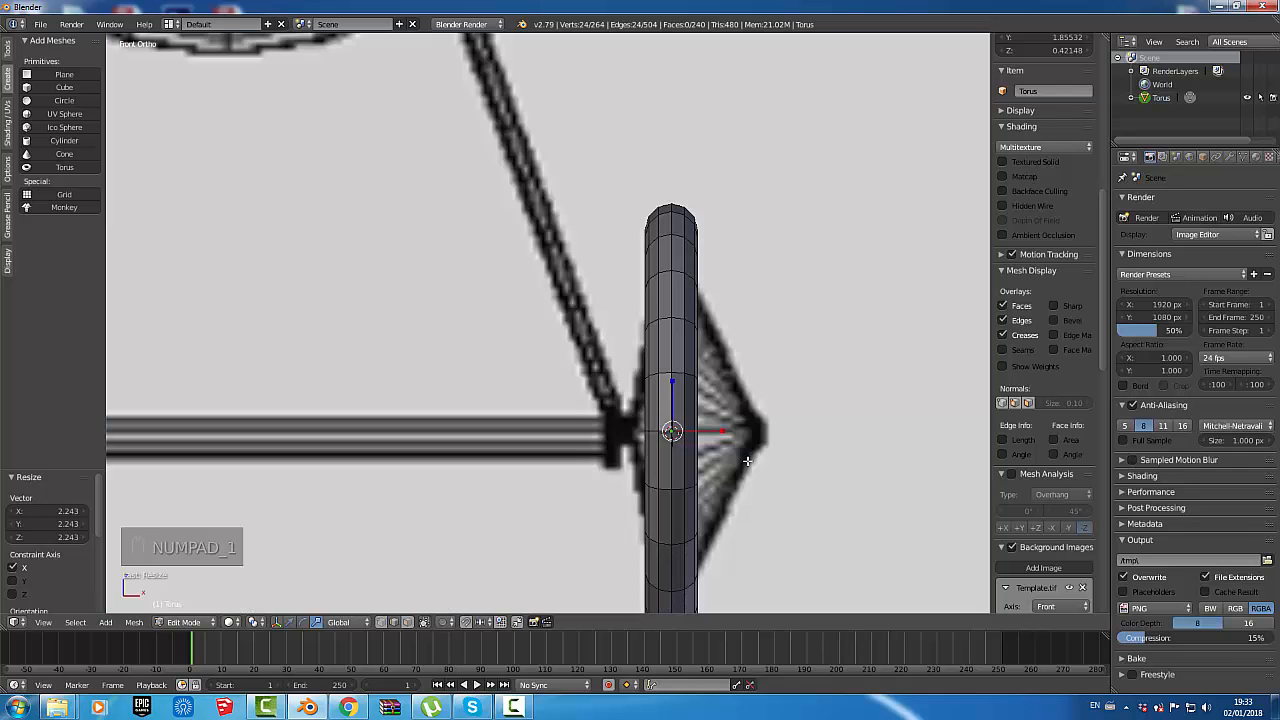
key(w)
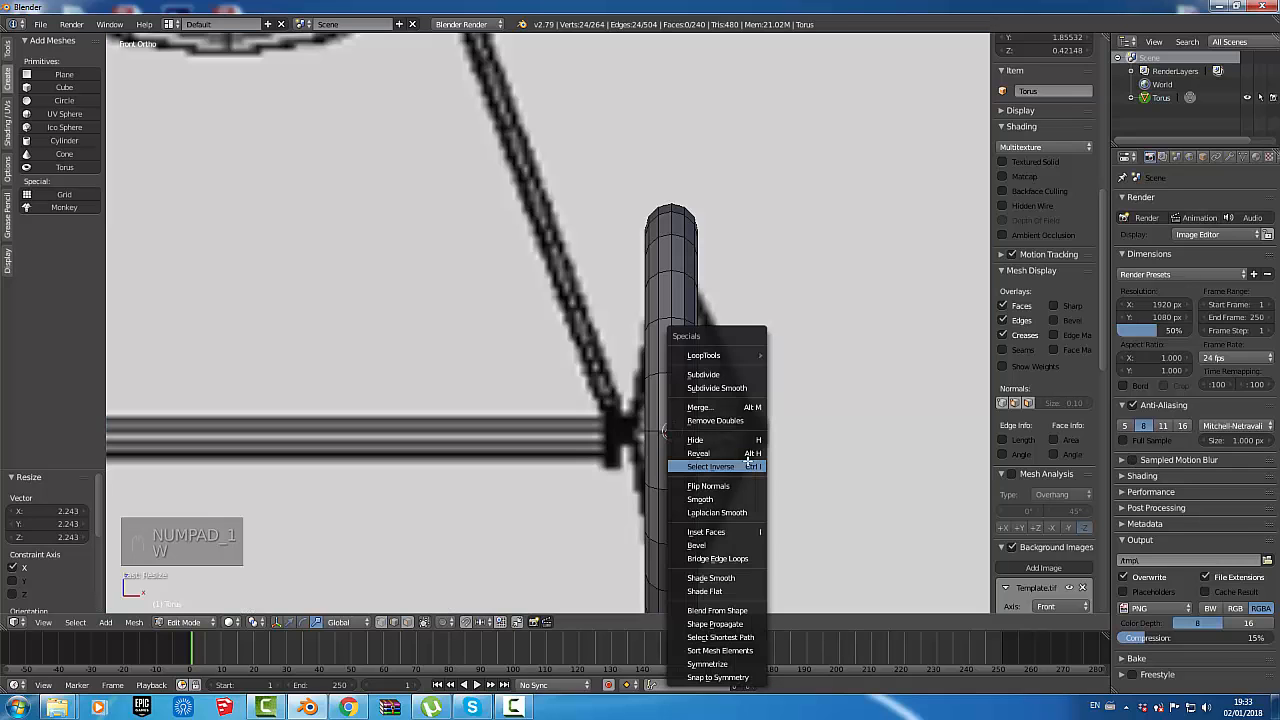
click(749, 466)
key(s)
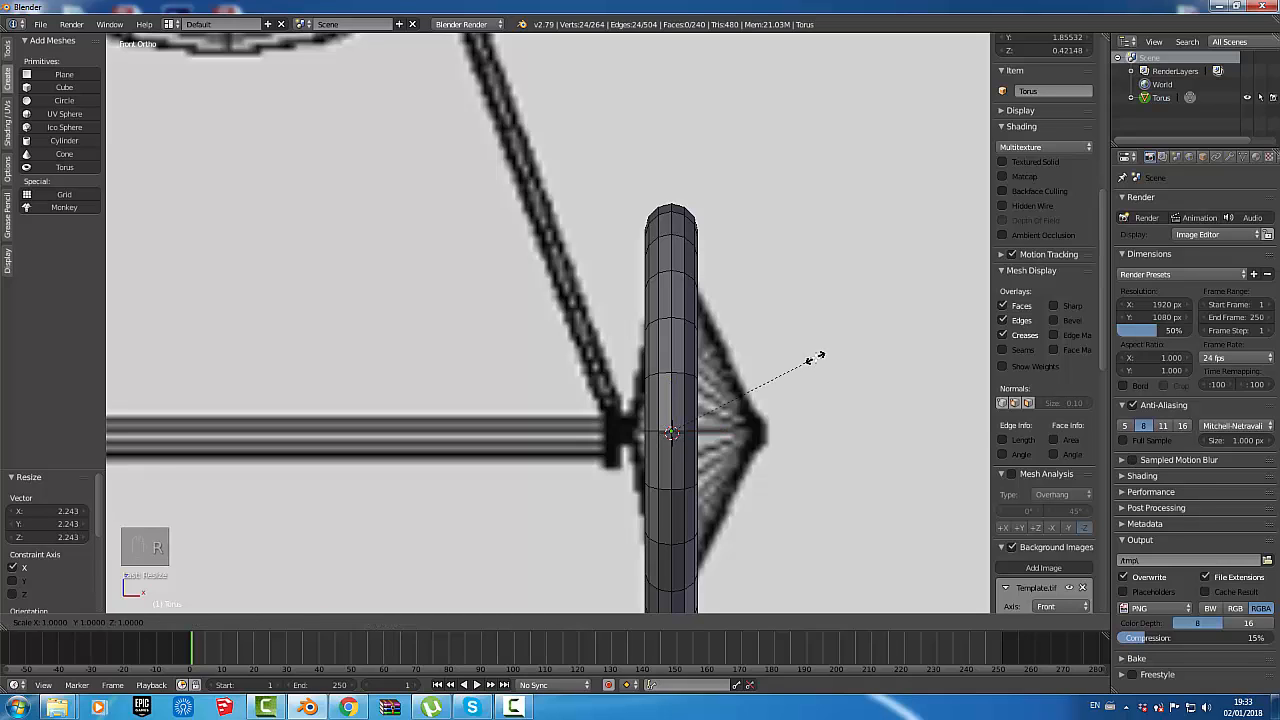
key(x)
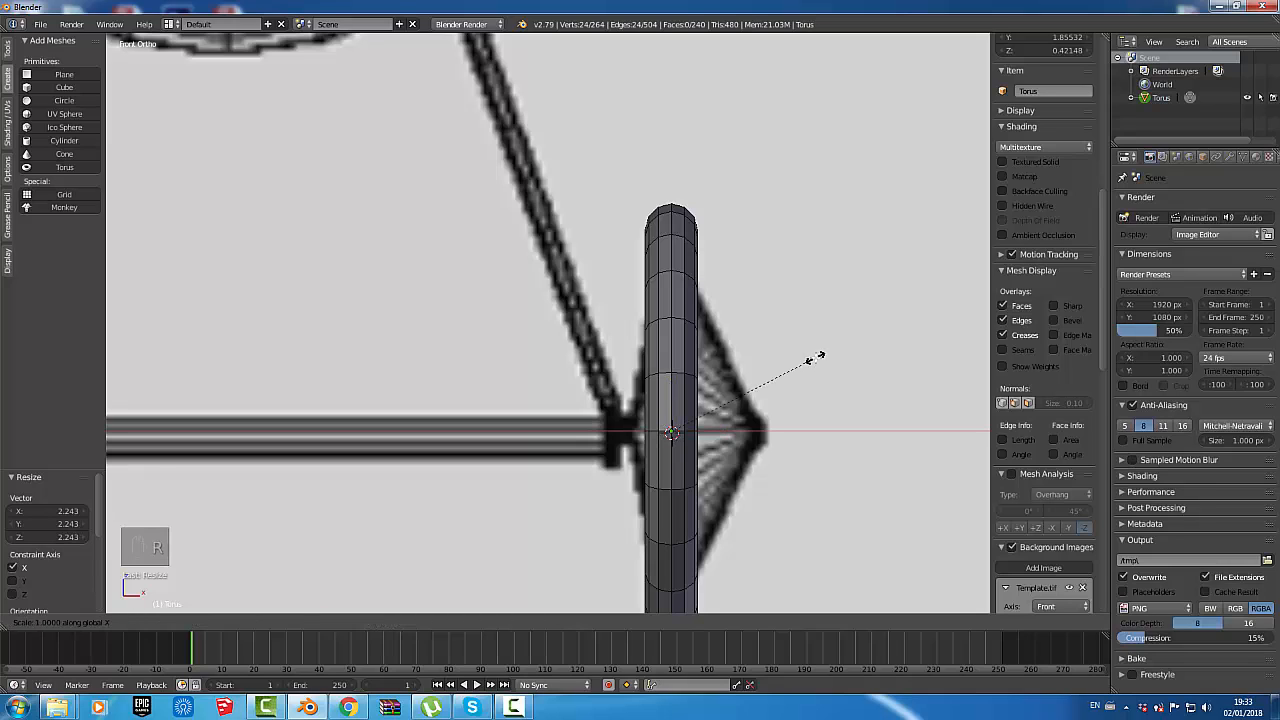
click(799, 440)
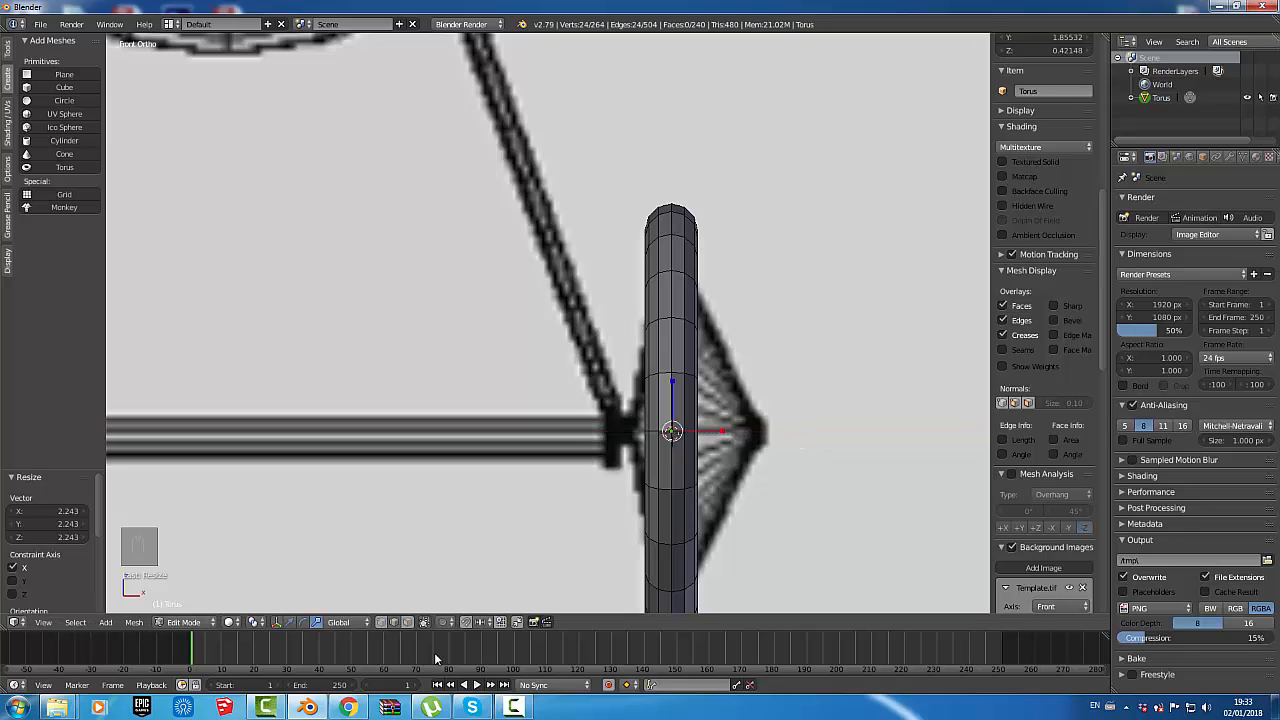
- Using the translate manipulator, move the selected hub edge loop 0.136 along X to the blueprint's outer cone tip
click(290, 622)
drag(719, 431, 797, 430)
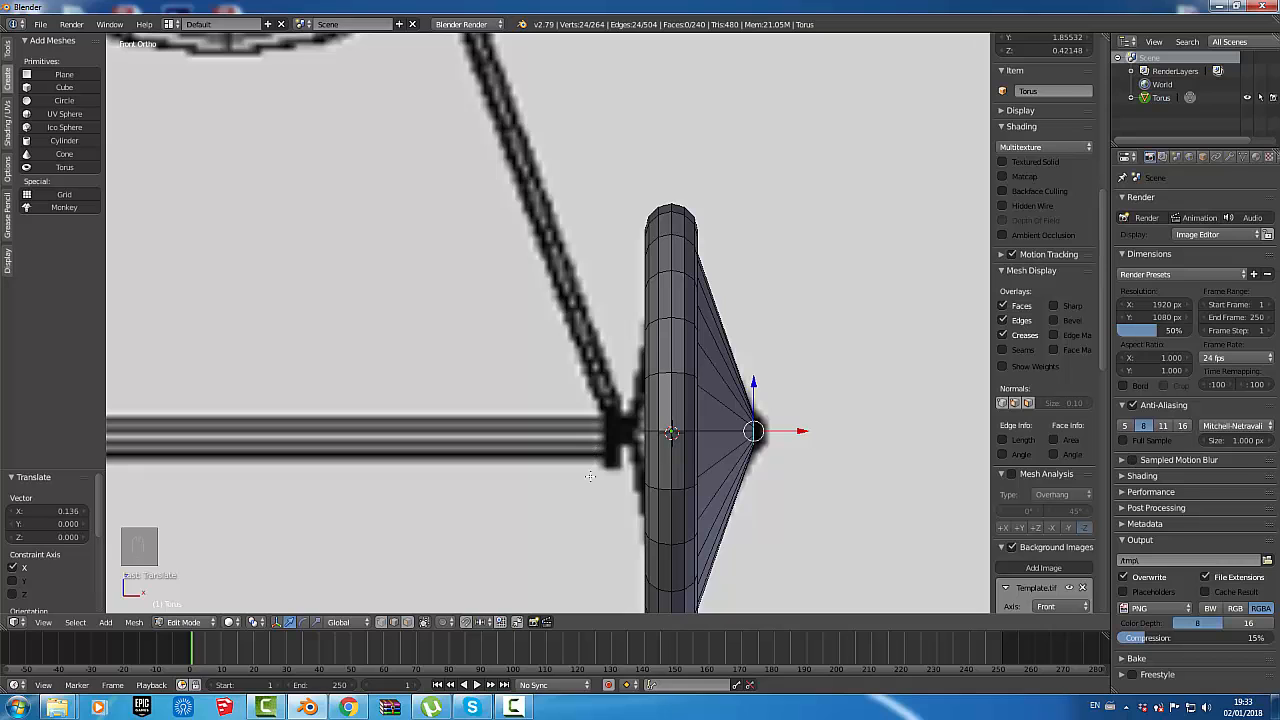
- Select the hub edge loop on the wheel's axle side and move it -0.062 along X to meet the blueprint's axle
middle_drag(611, 457, 674, 456)
scroll(700, 440, up, 4)
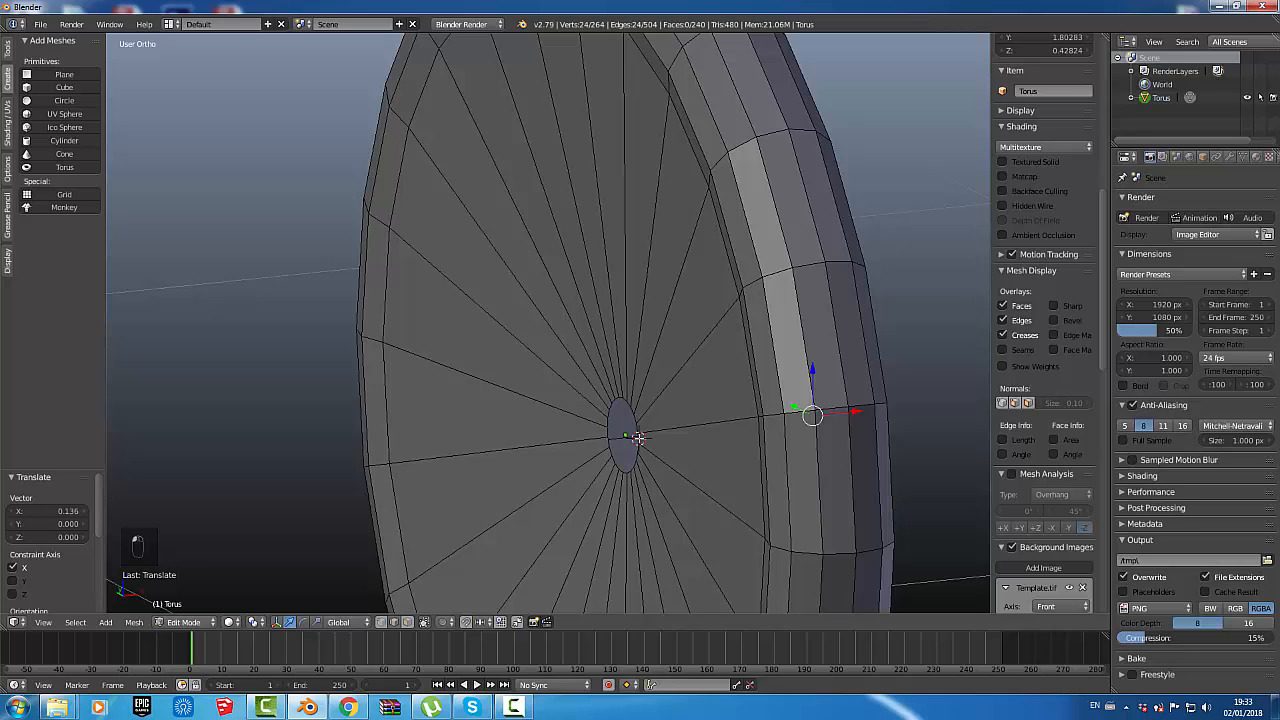
right_click(638, 437)
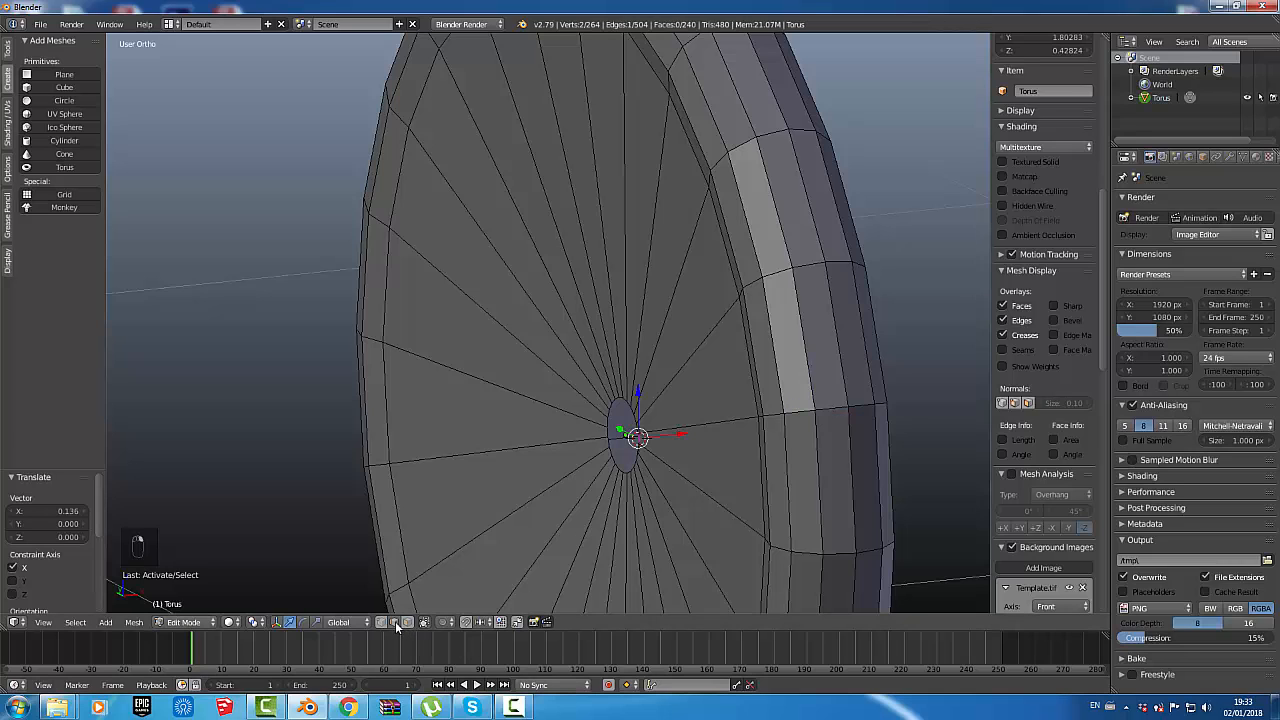
scroll(638, 452, up, 5)
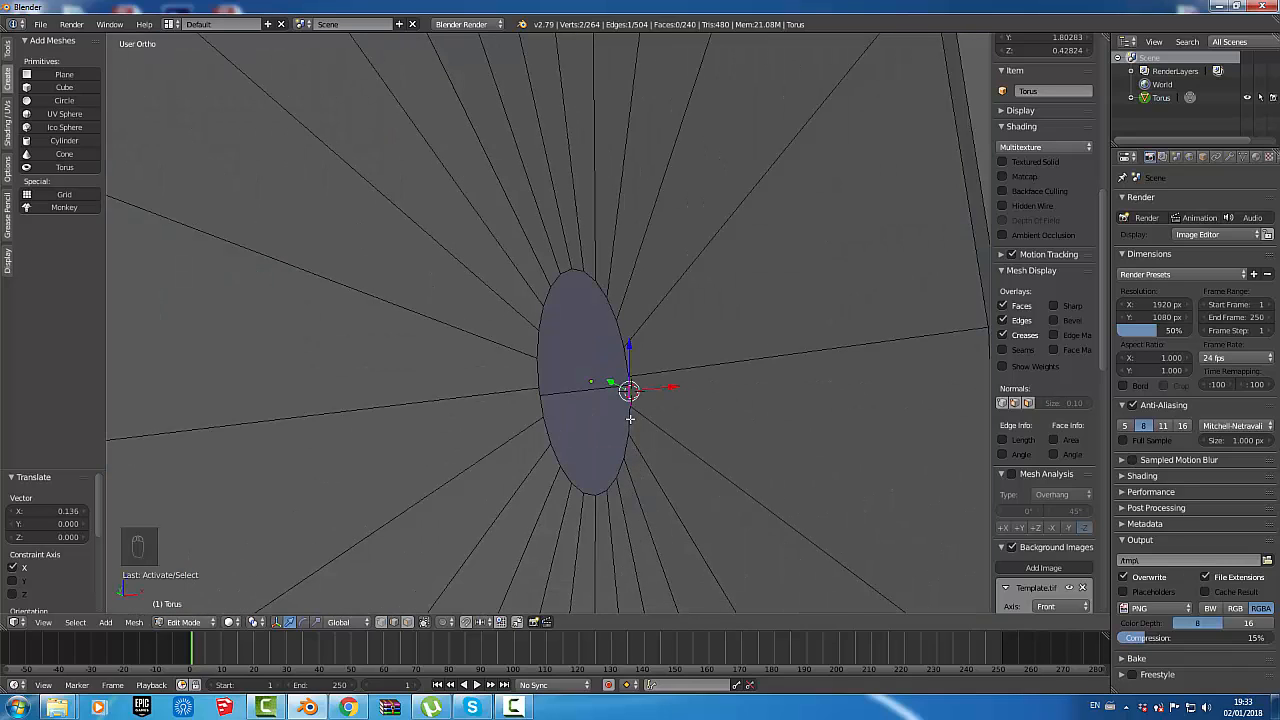
alt+right_click(630, 418)
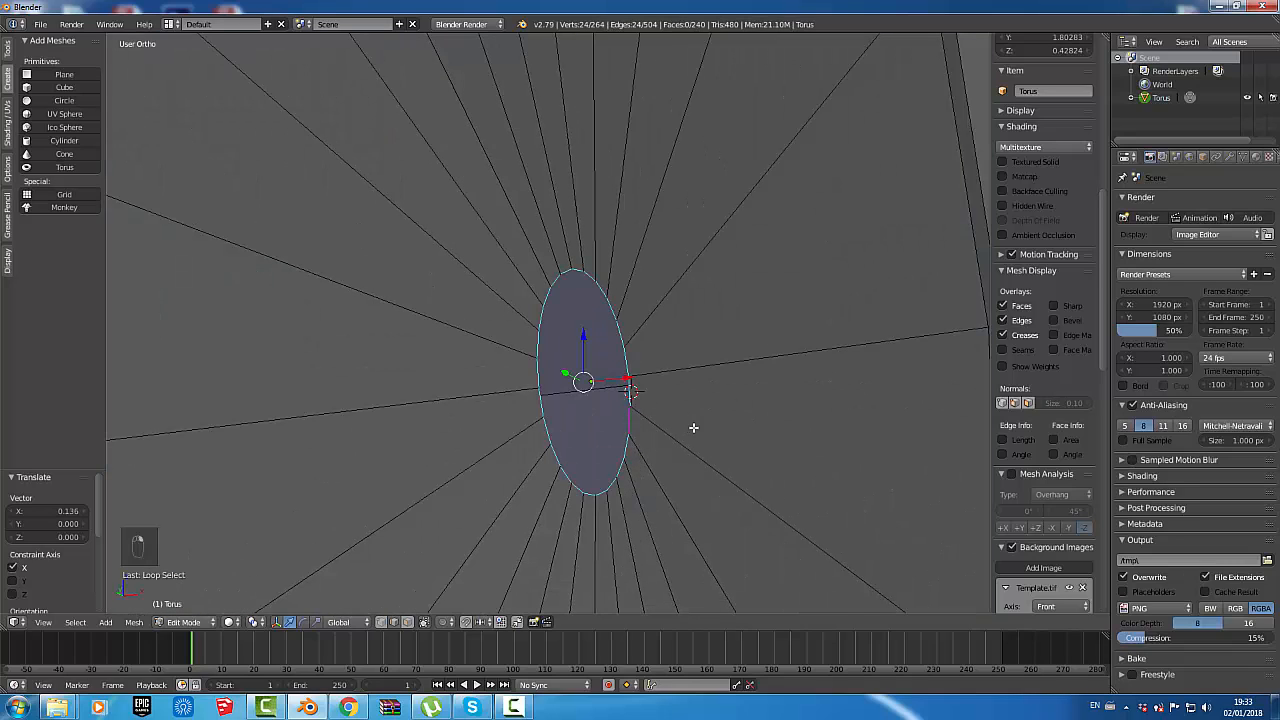
key(KP_1)
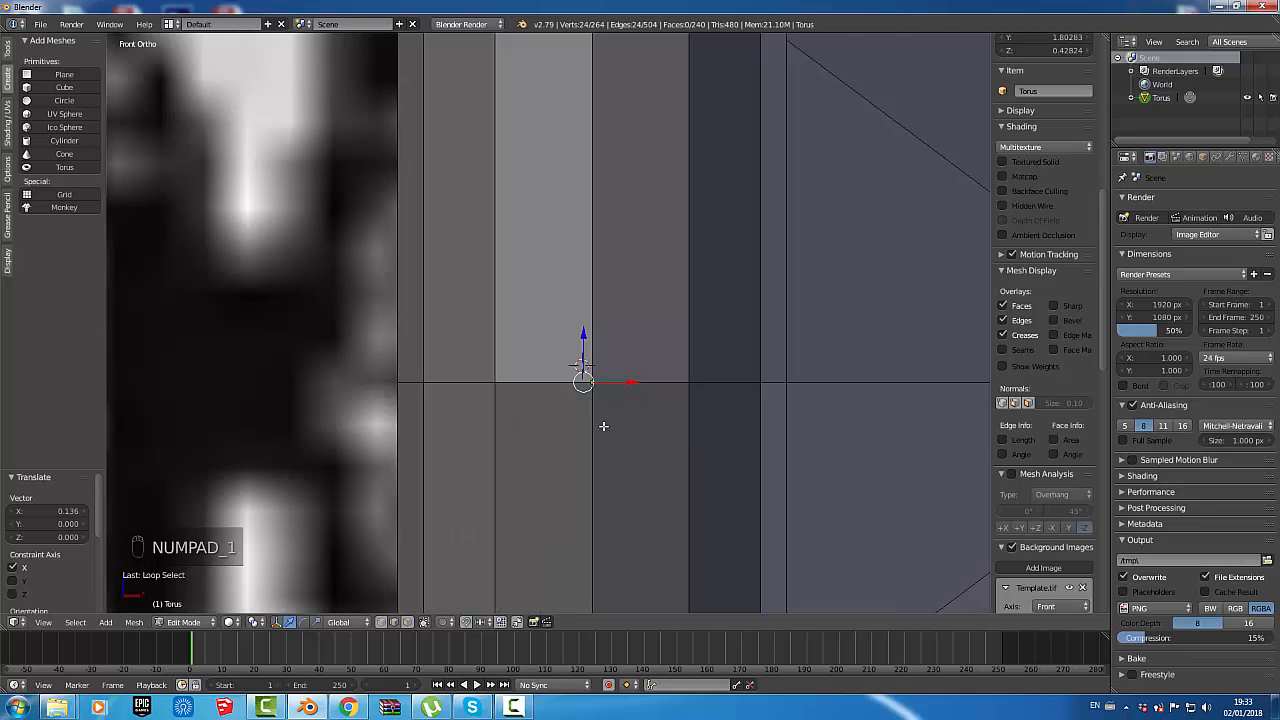
scroll(600, 425, down, 5)
key(g)
key(x)
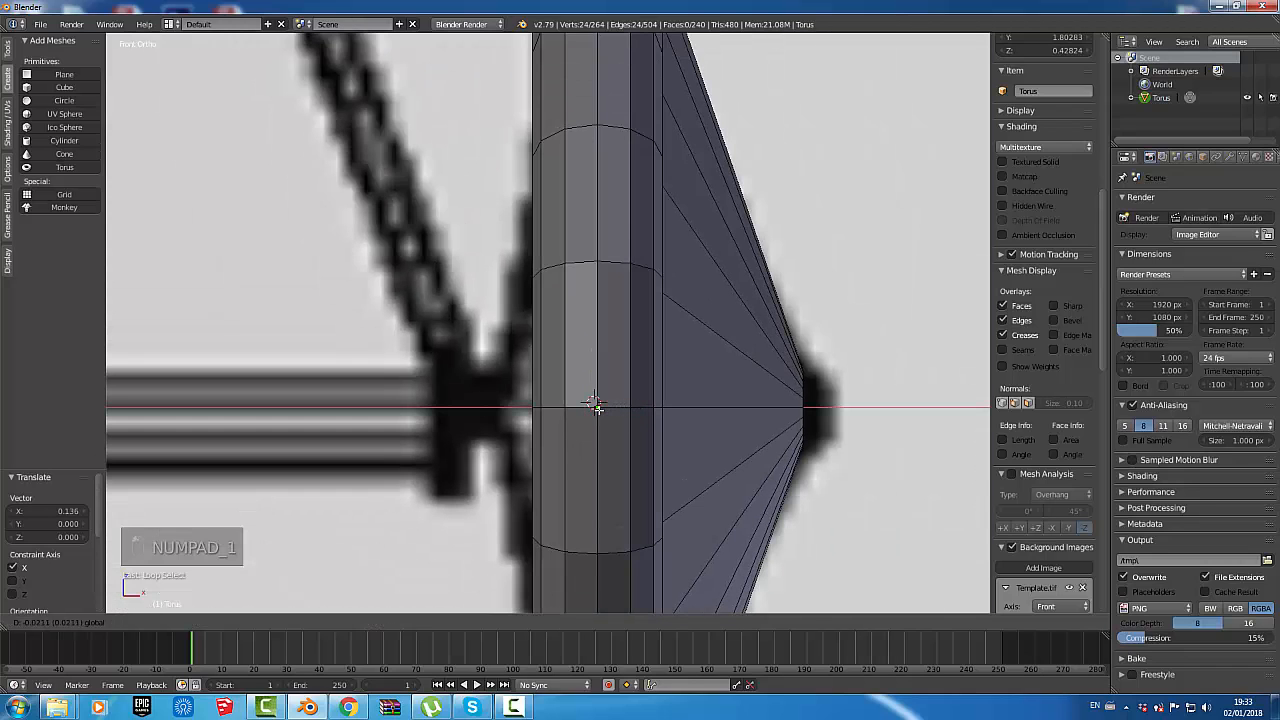
click(546, 410)
scroll(757, 429, up, 2)
scroll(757, 429, up, 1)
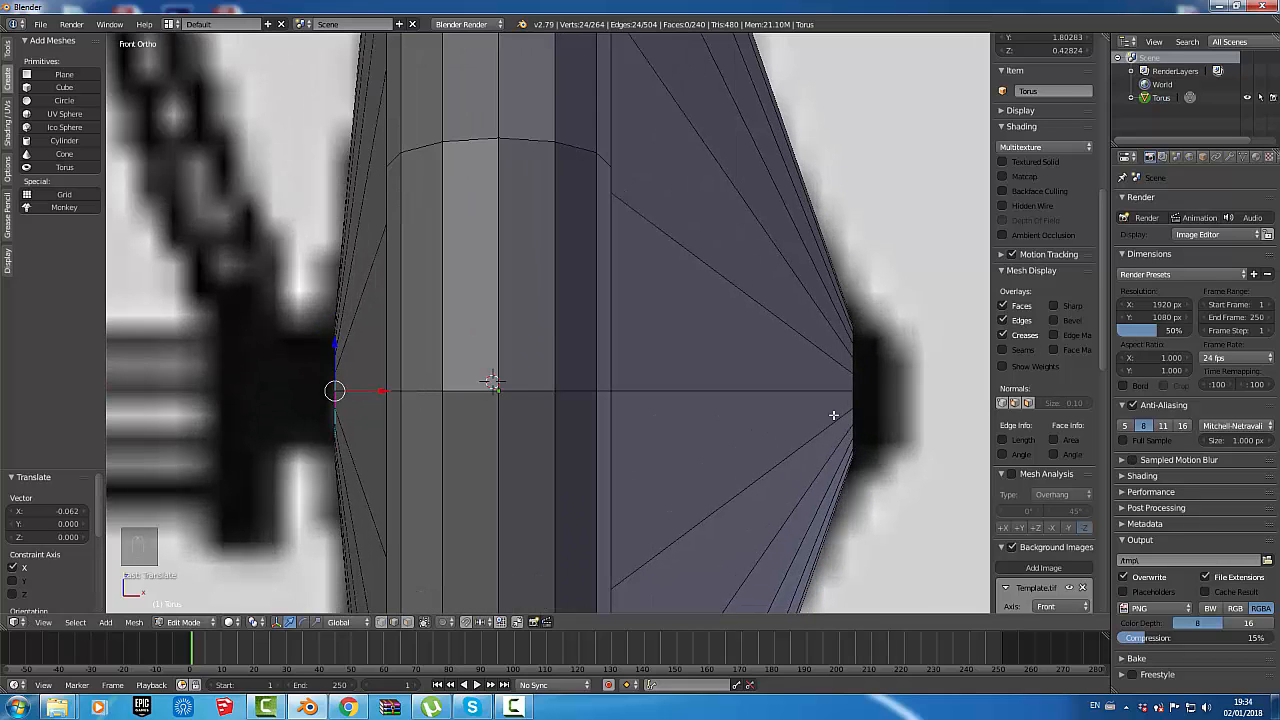
right_click(851, 398)
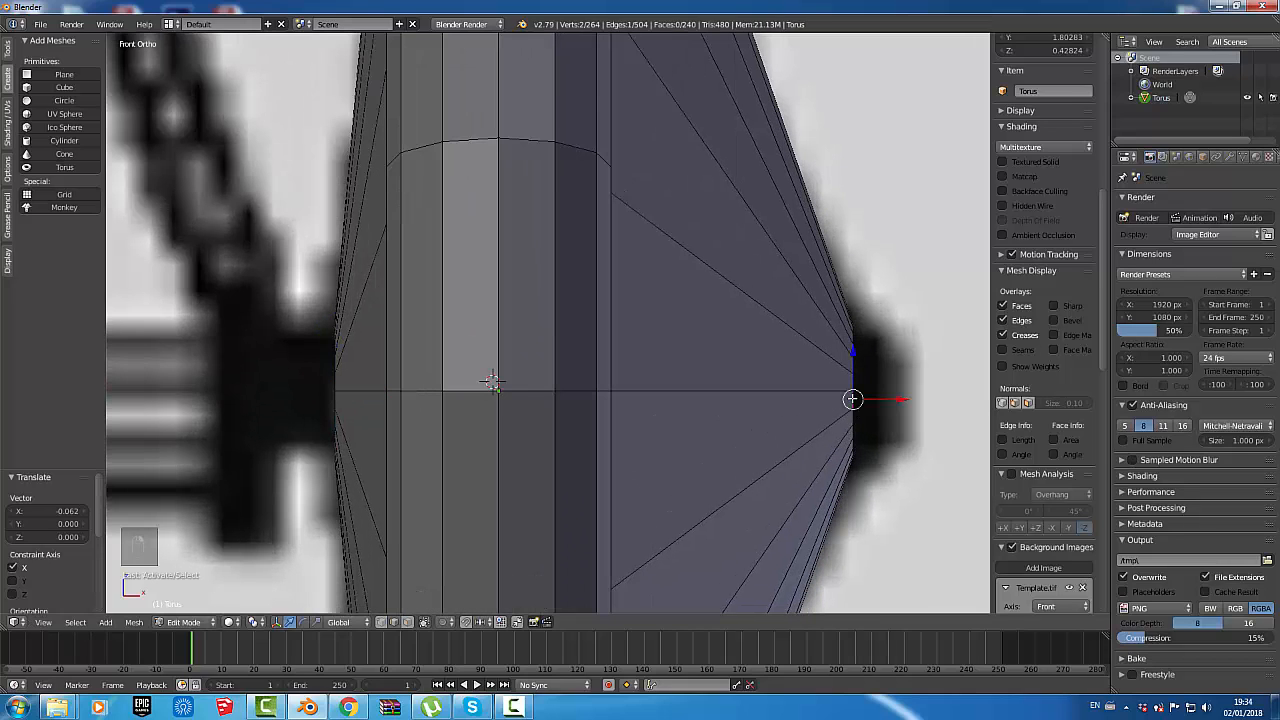
alt+right_click(852, 381)
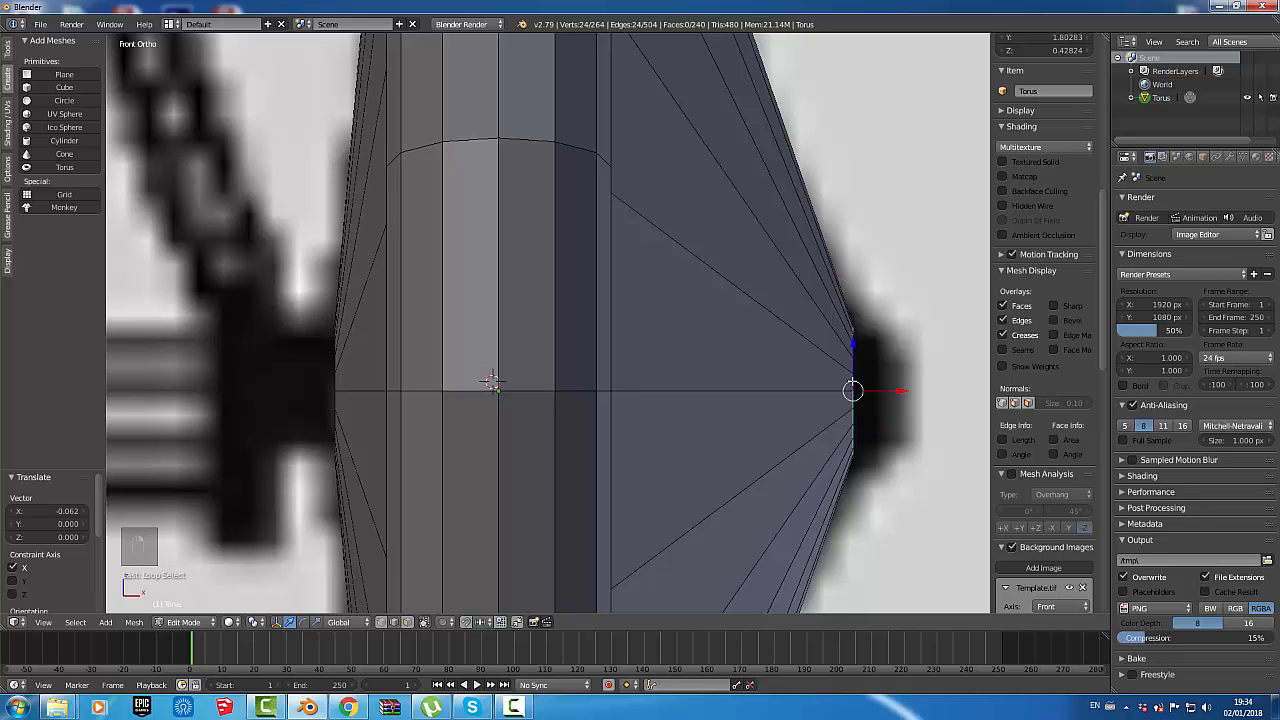
key(e)
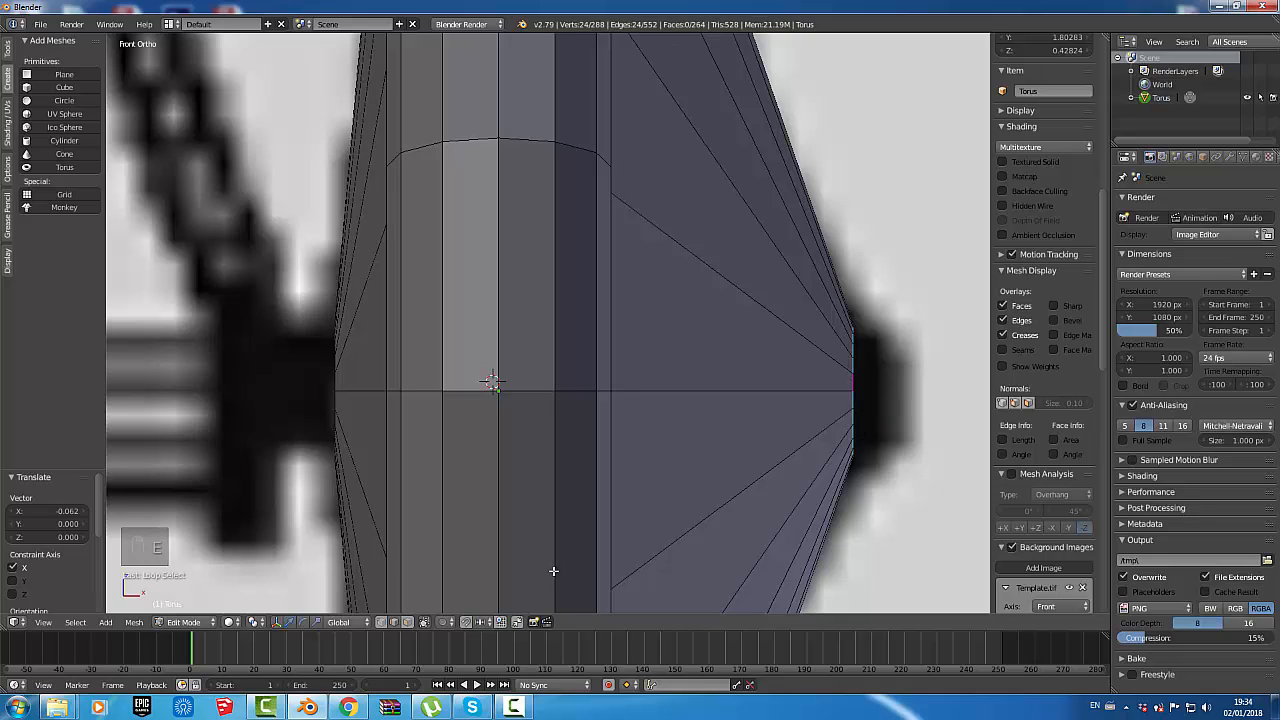
right_click(720, 551)
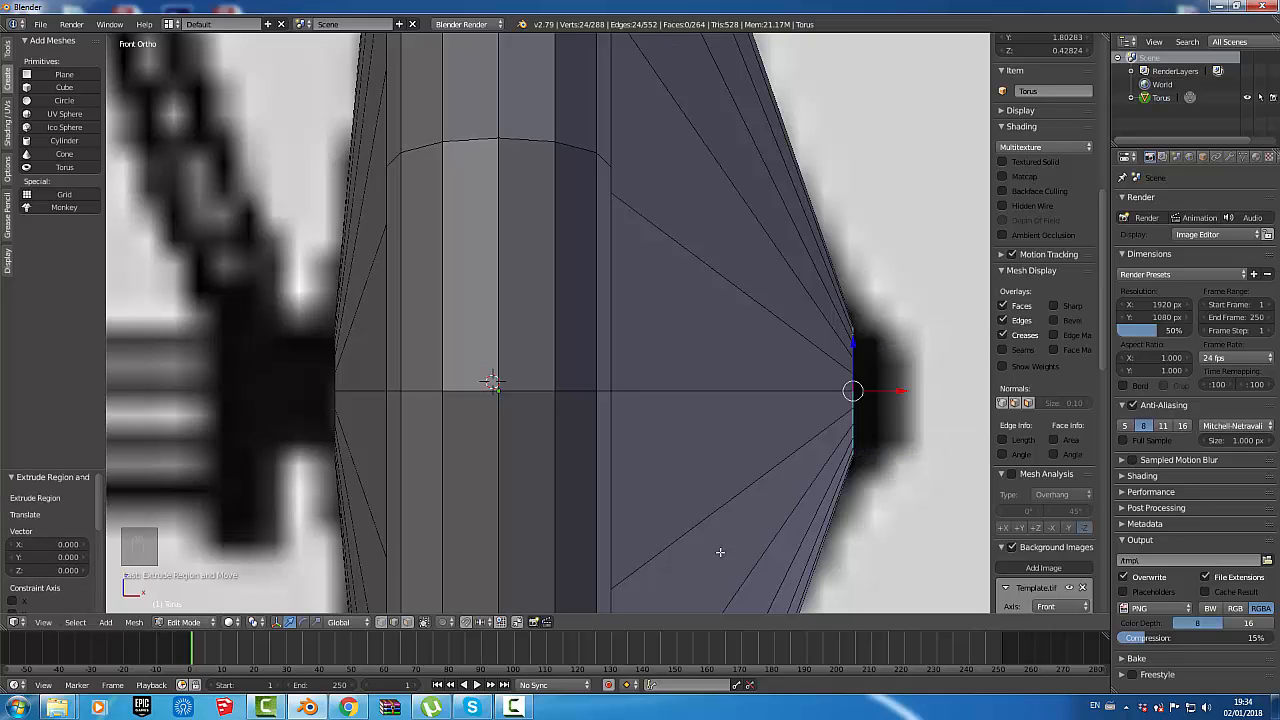
key(x)
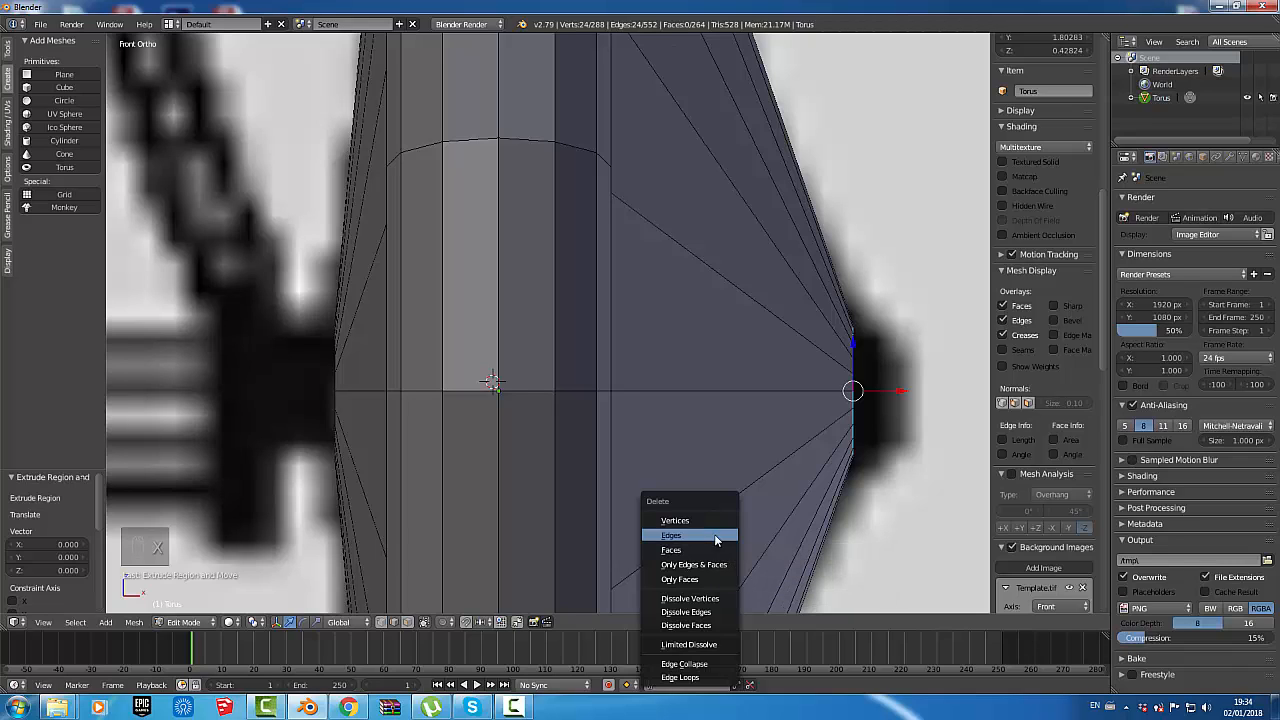
click(714, 537)
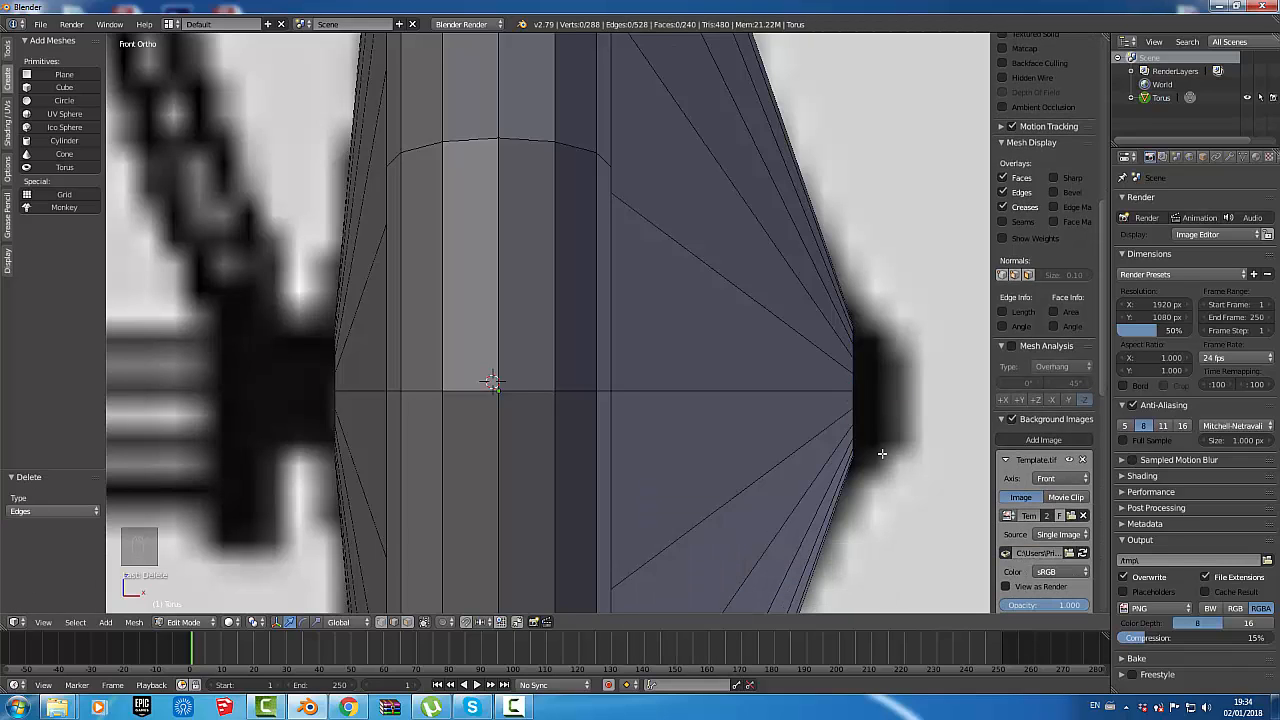
- Select the edge loop at the outer cone's tip and extrude it 0.019 along X to form the hub cap
right_click(852, 400)
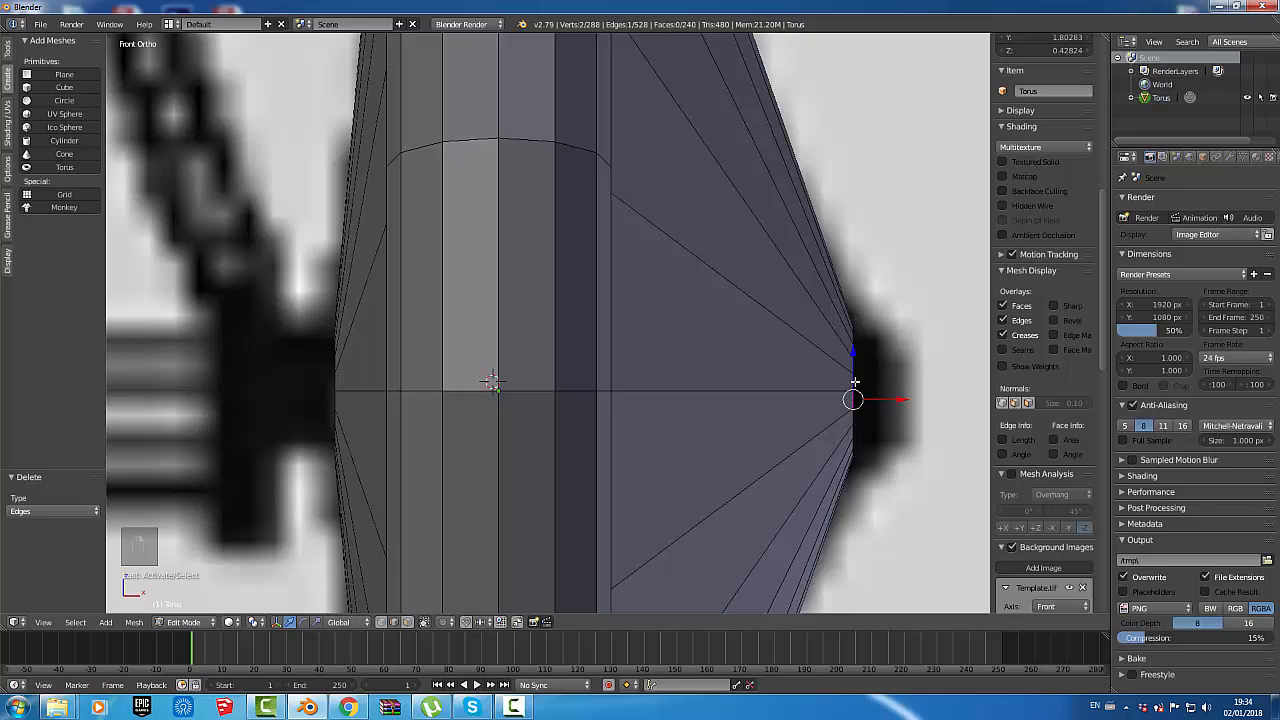
alt+right_click(853, 386)
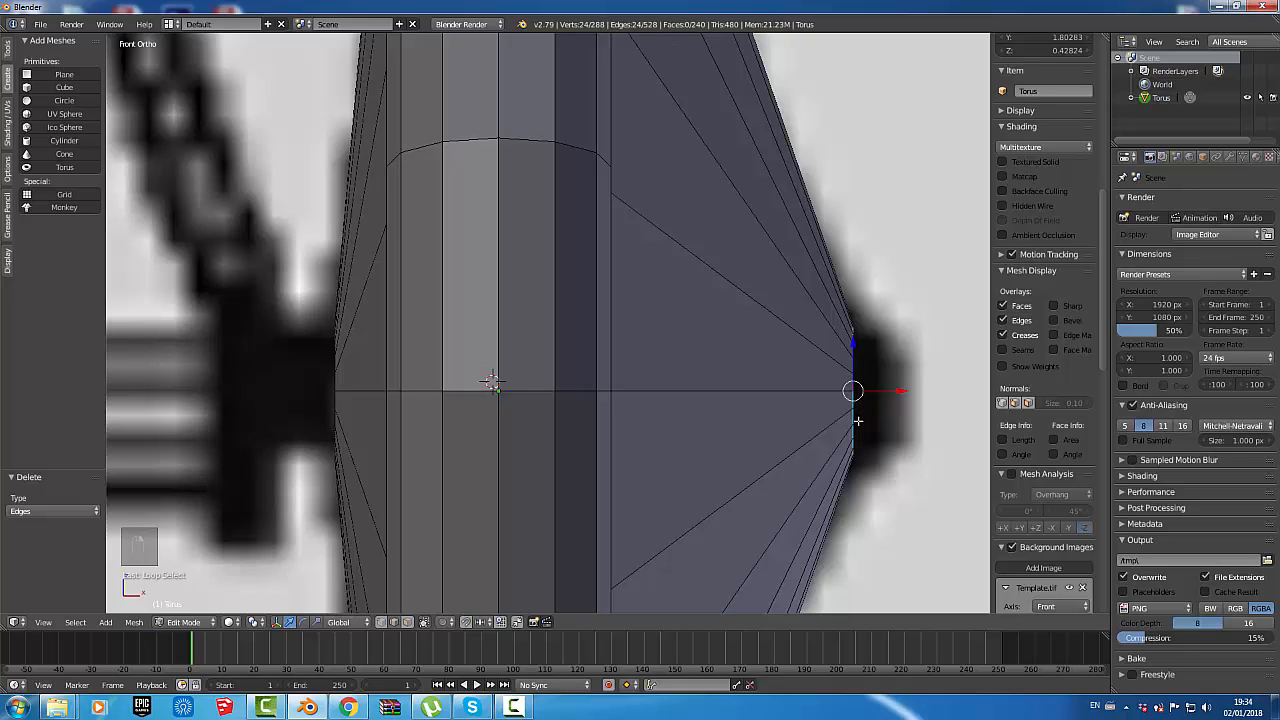
key(e)
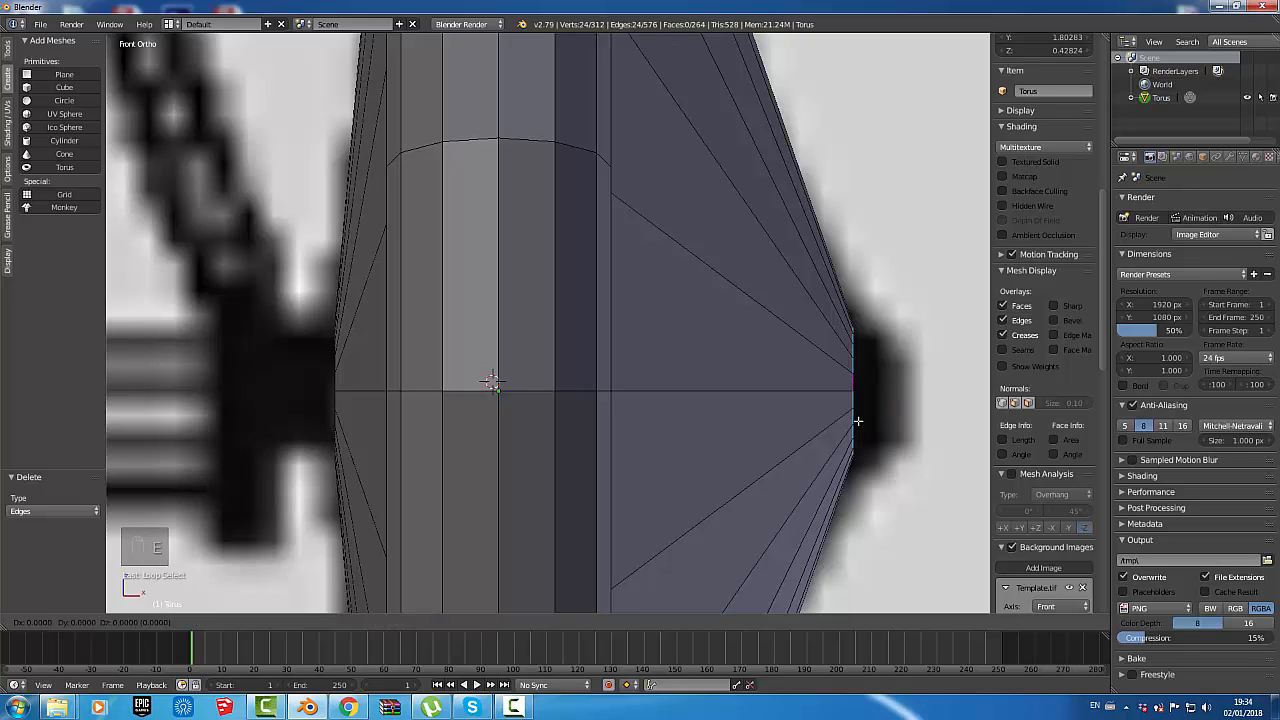
key(x)
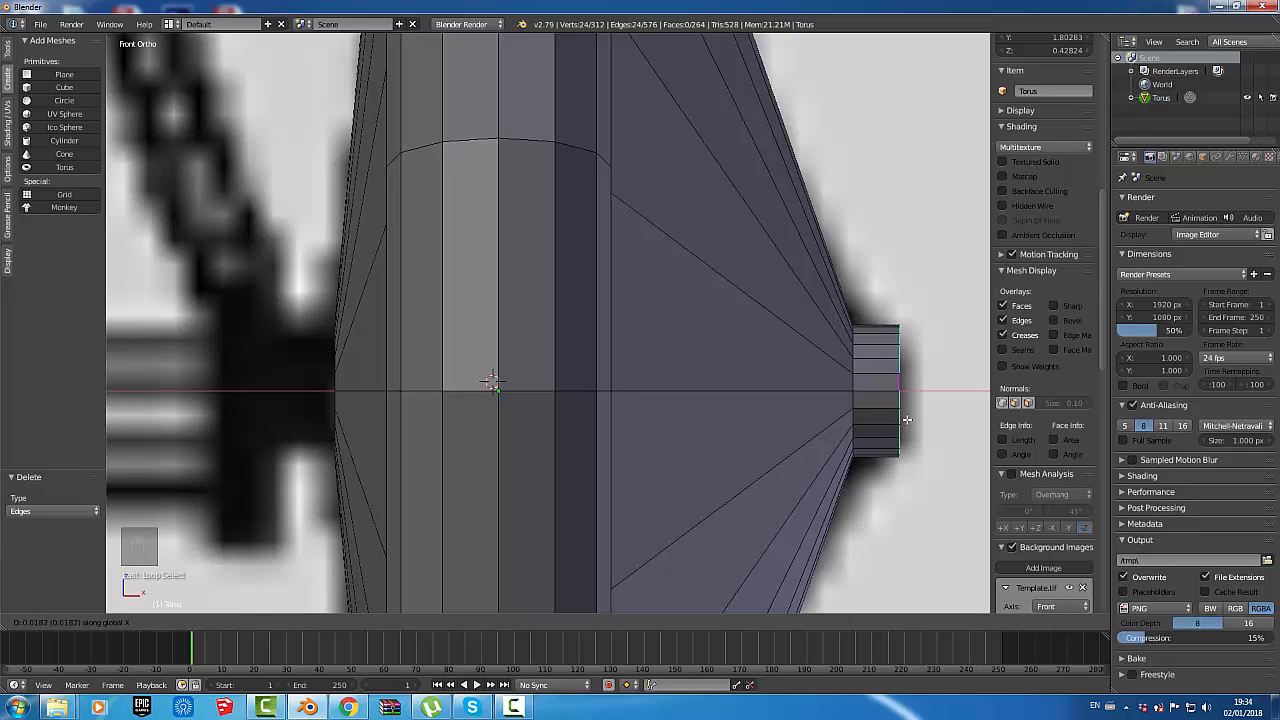
click(901, 420)
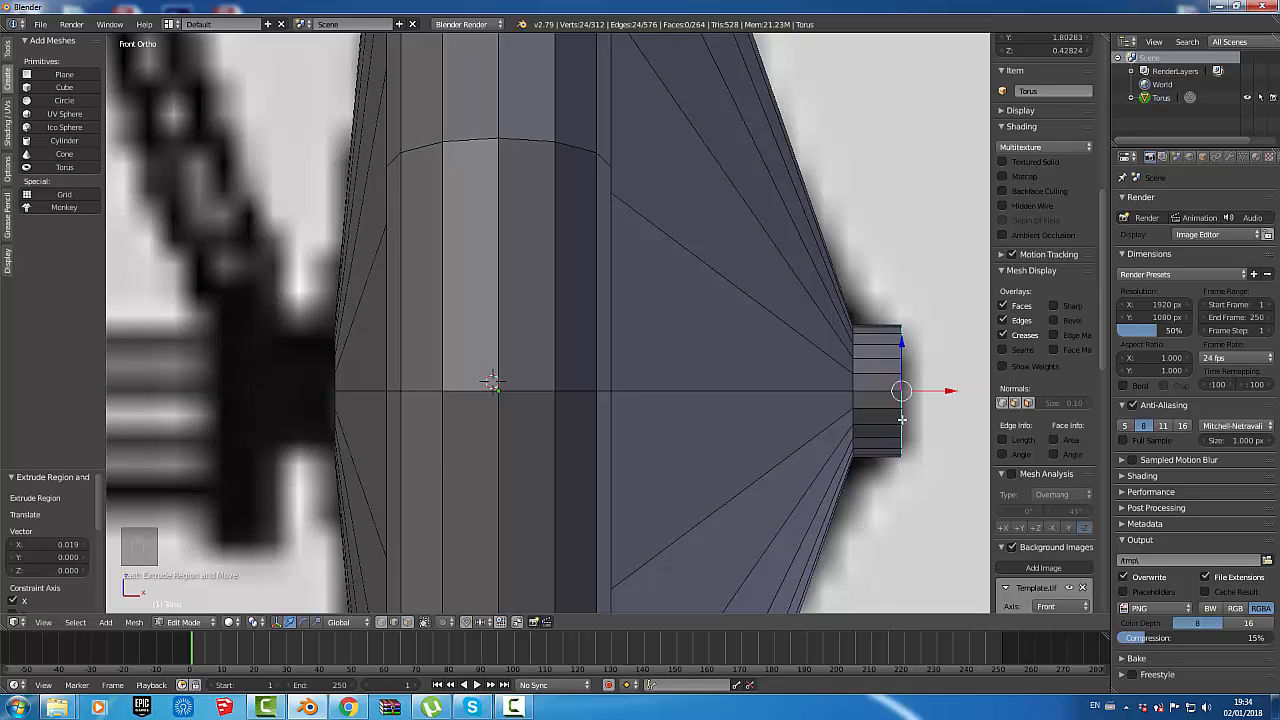
- Select the edge loop at the axle-side cone's tip and extrude it -0.010 along X towards the axle
right_click(334, 399)
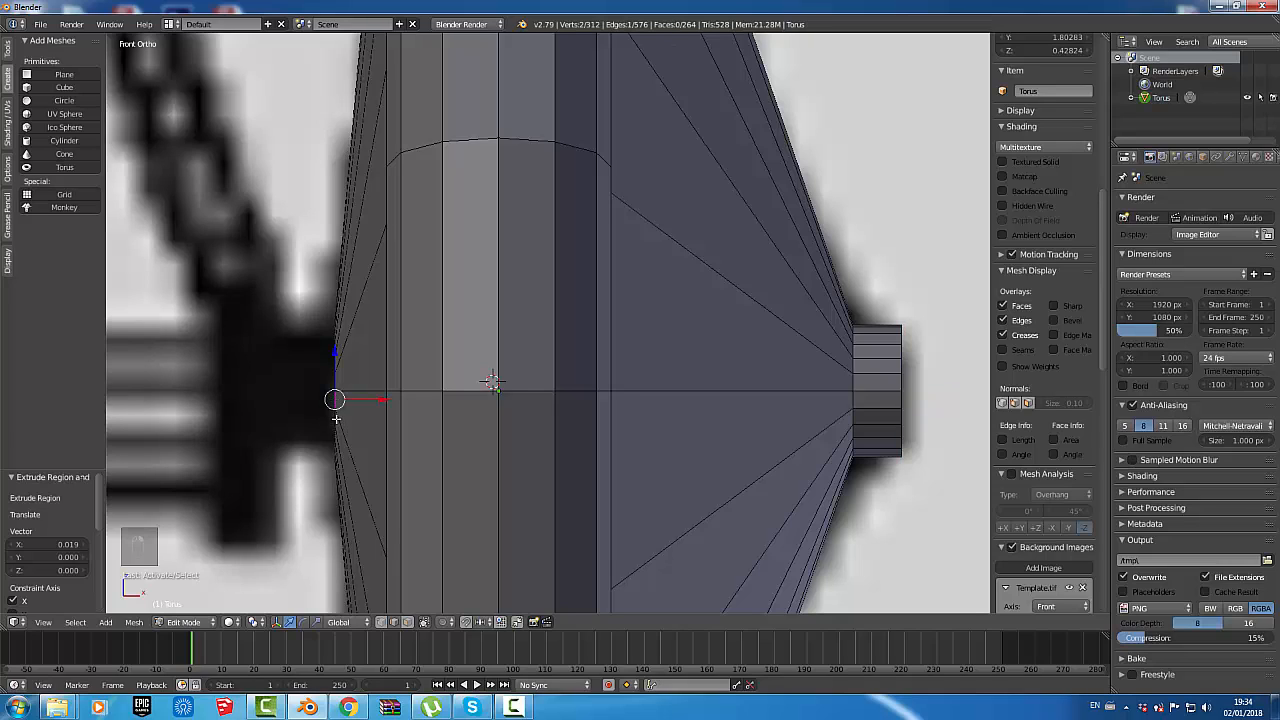
alt+right_click(334, 417)
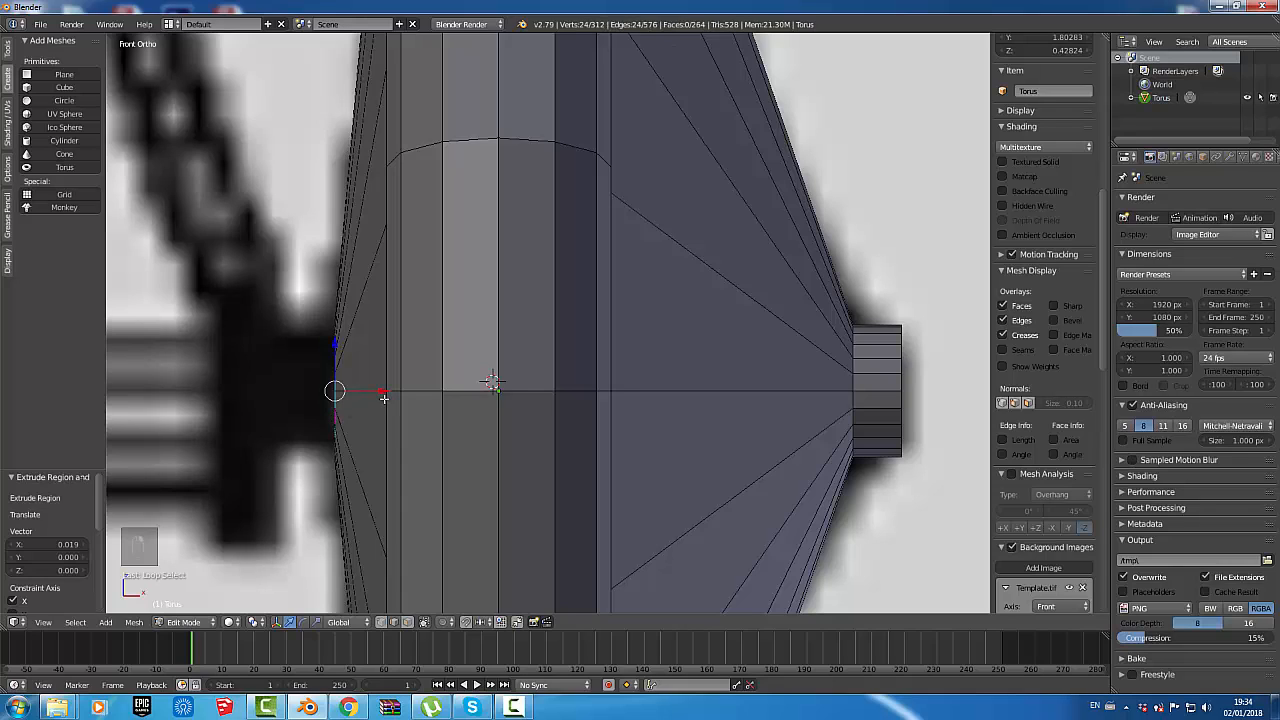
key(e)
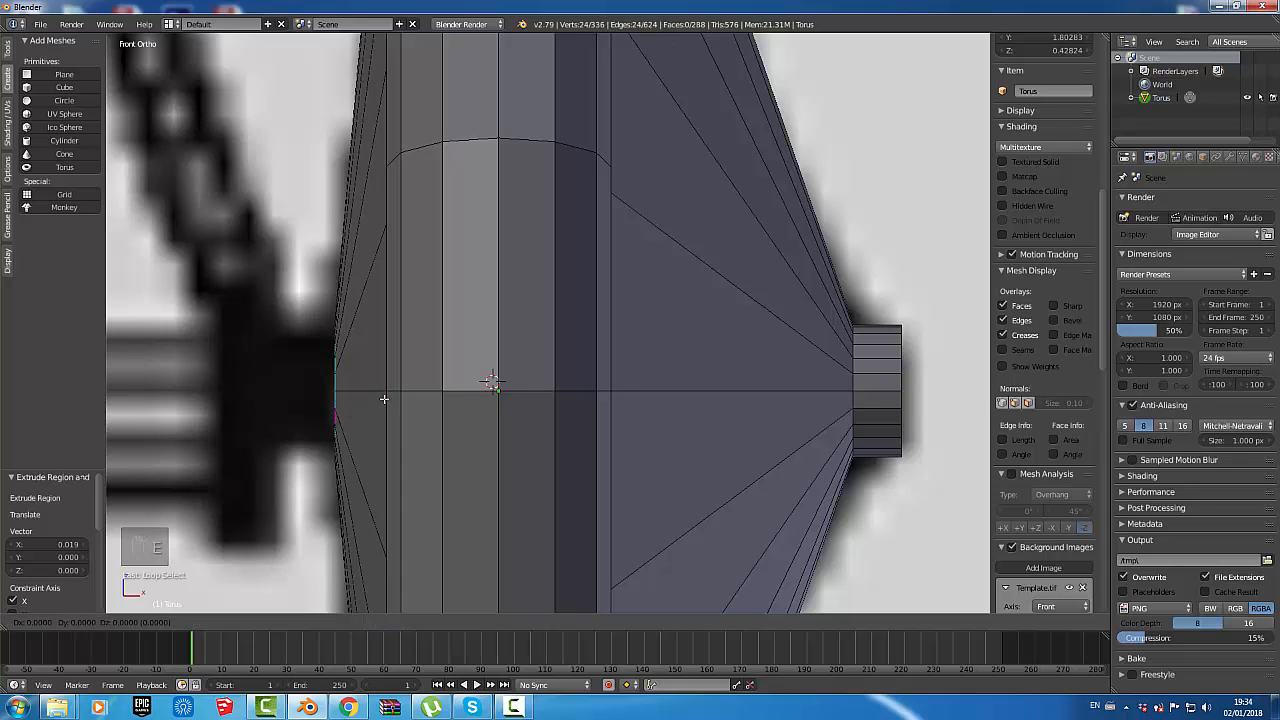
key(x)
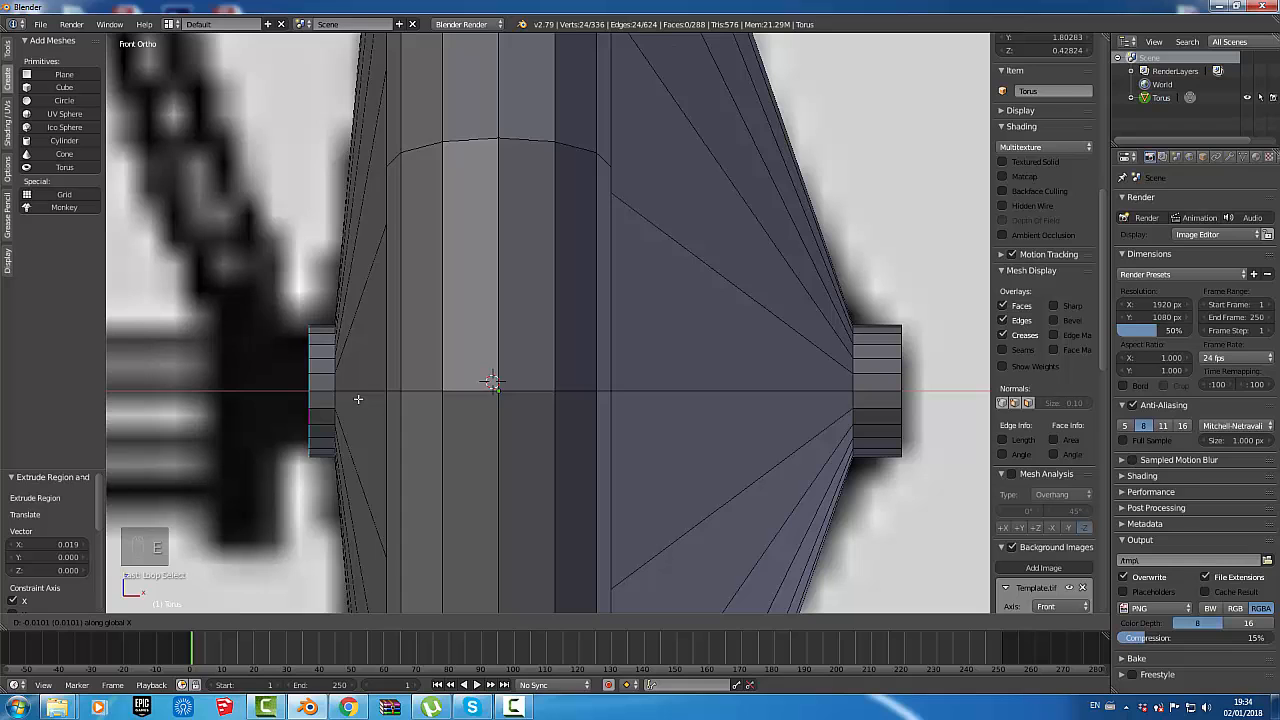
click(356, 398)
middle_drag(337, 398, 477, 415)
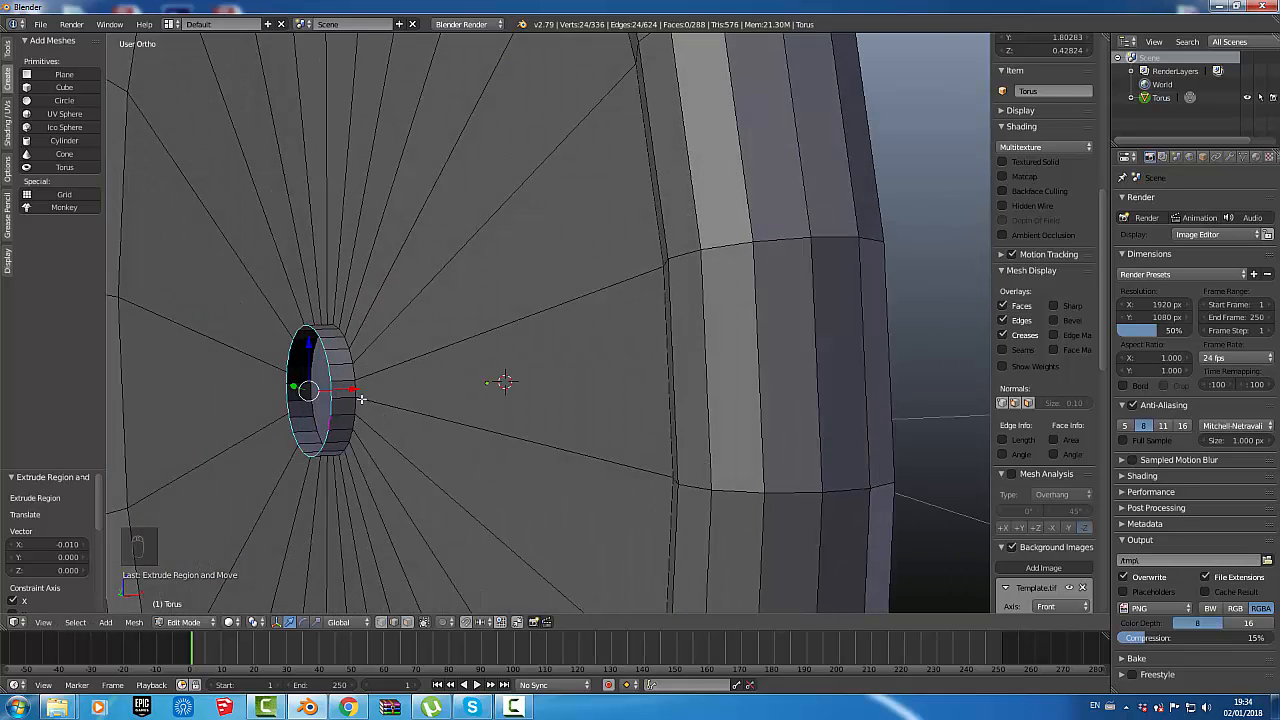
key(e)
key(s)
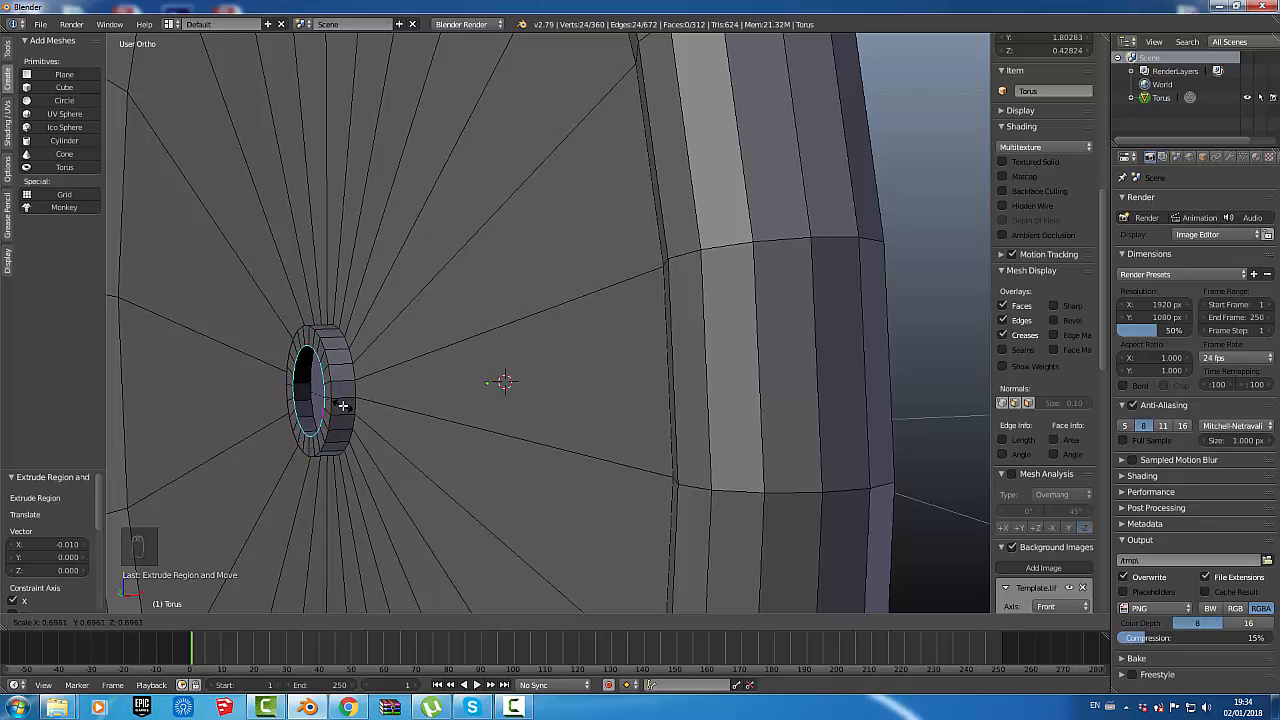
text(1)
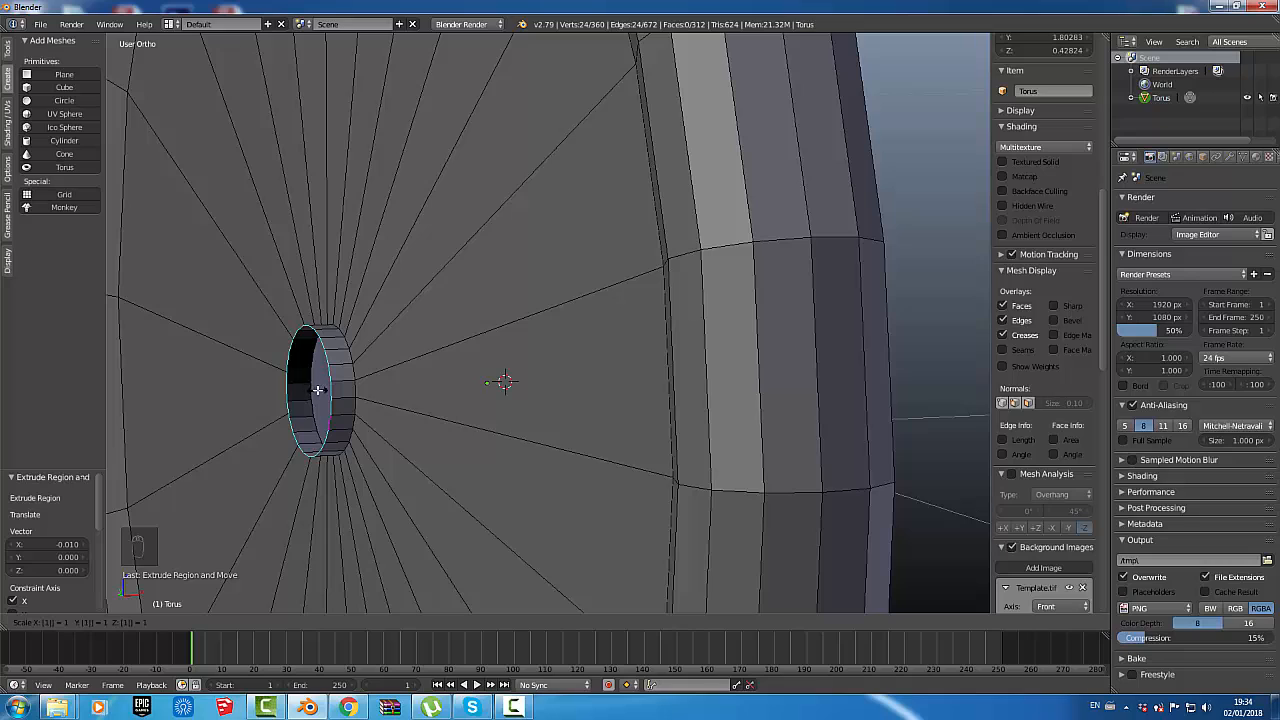
text(1)
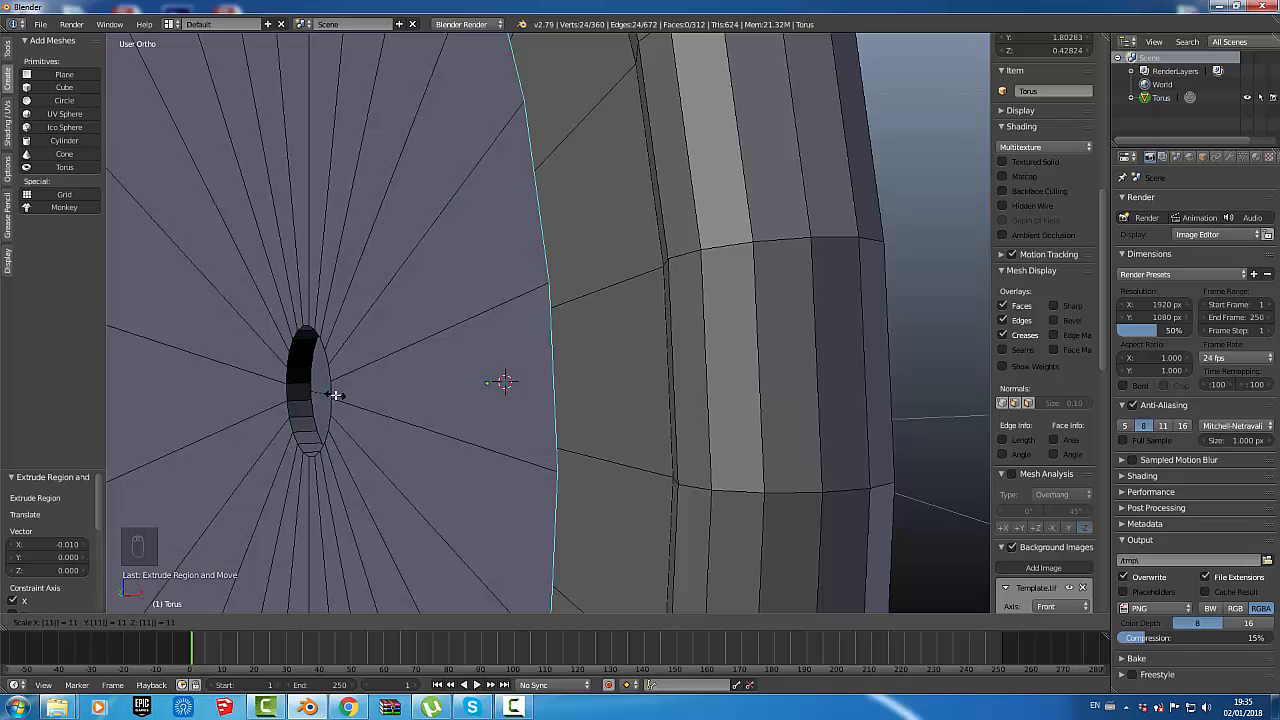
right_click(295, 392)
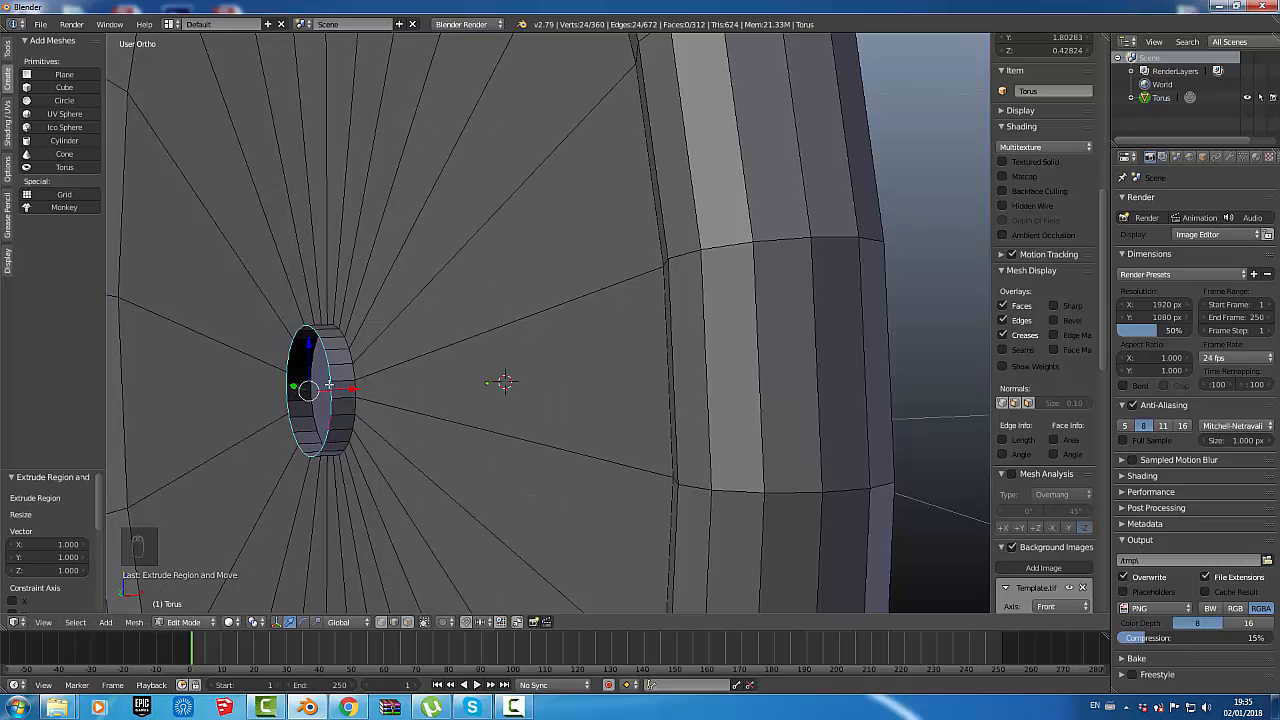
key(e)
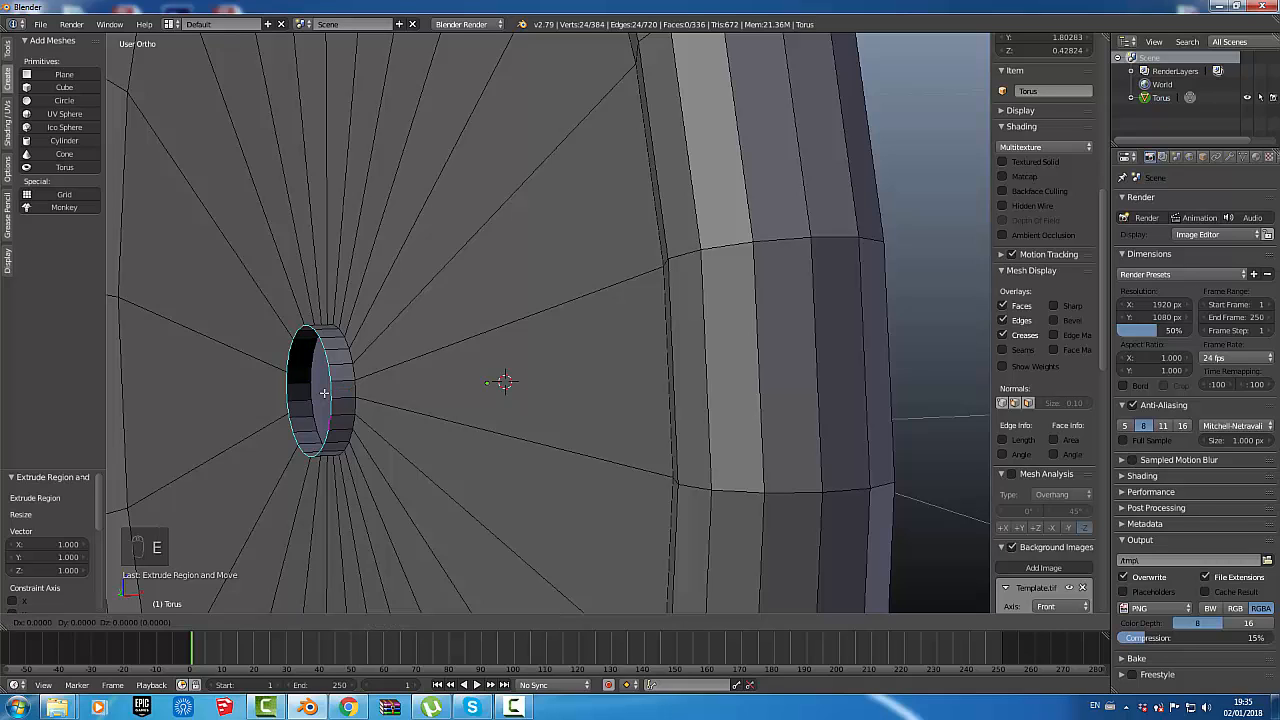
right_click(330, 388)
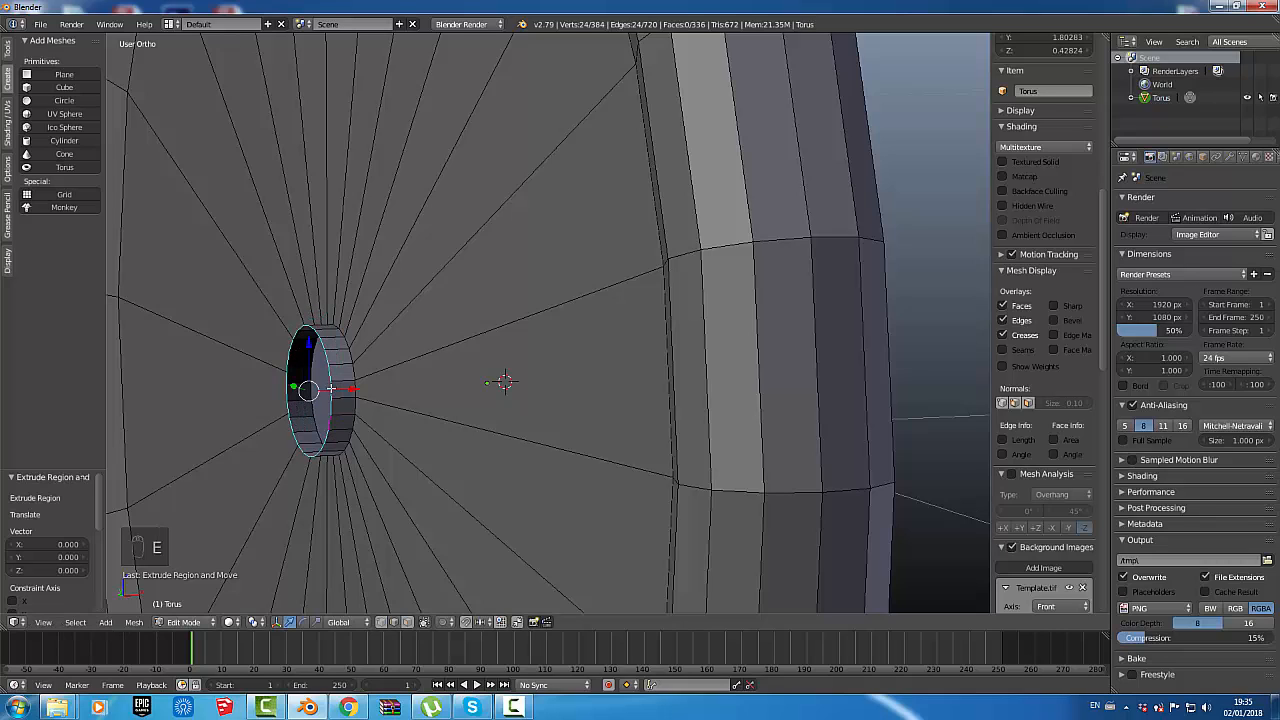
- Set the transform orientation to Local, then extrude the axle-side hub's edge loop and scale it inward to 0.692
click(340, 622)
click(350, 591)
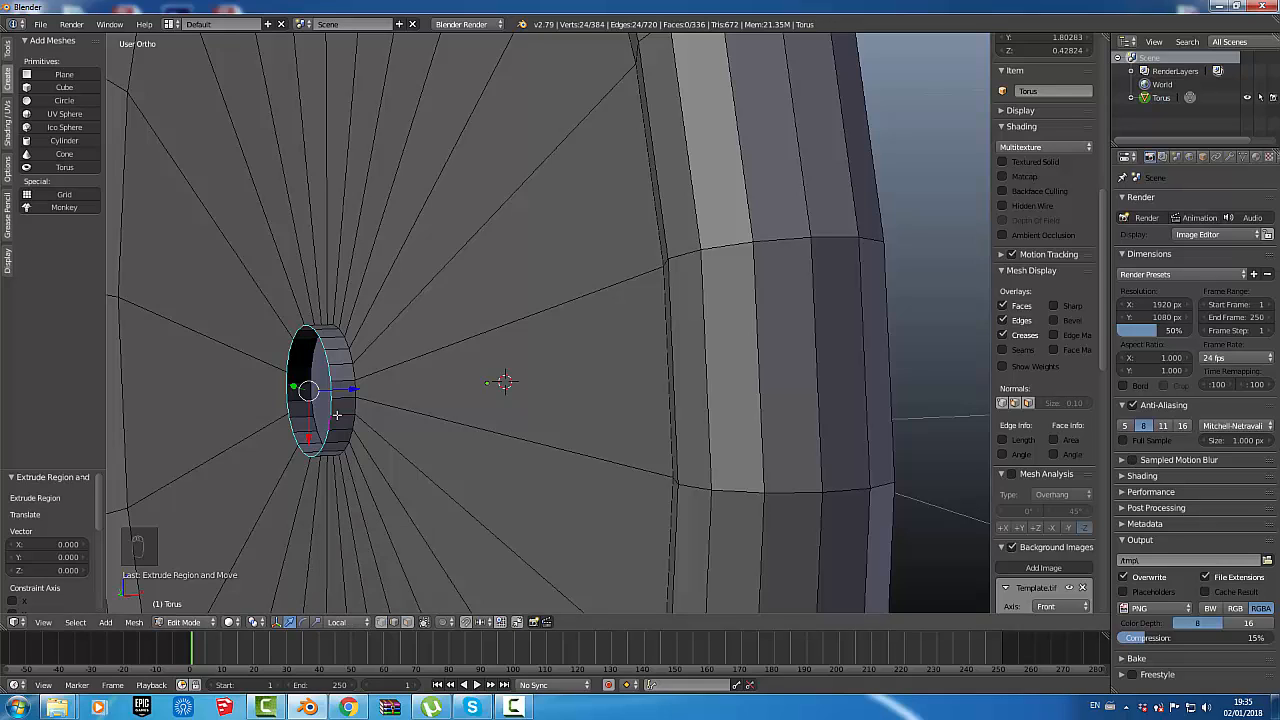
key(e)
key(s)
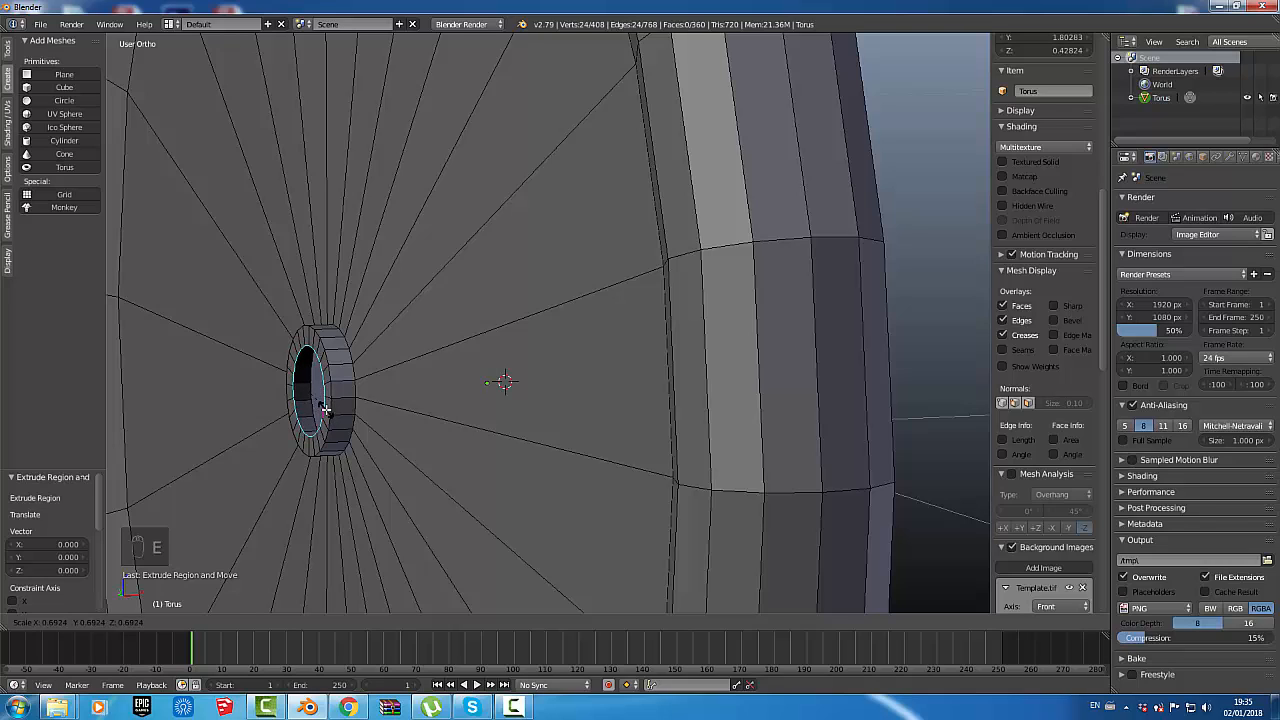
click(323, 410)
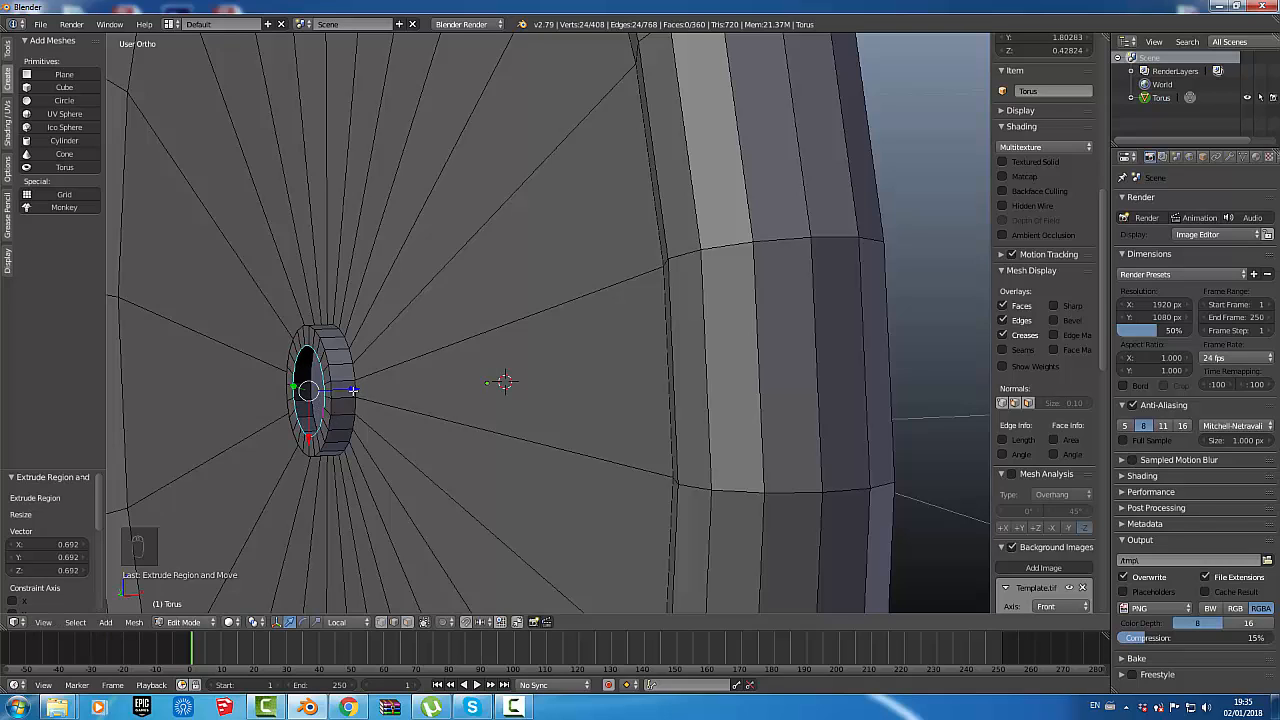
- Extrude the inner loop of the axle-side hub and move it -0.011 along local Z to start the axle stub
key(e)
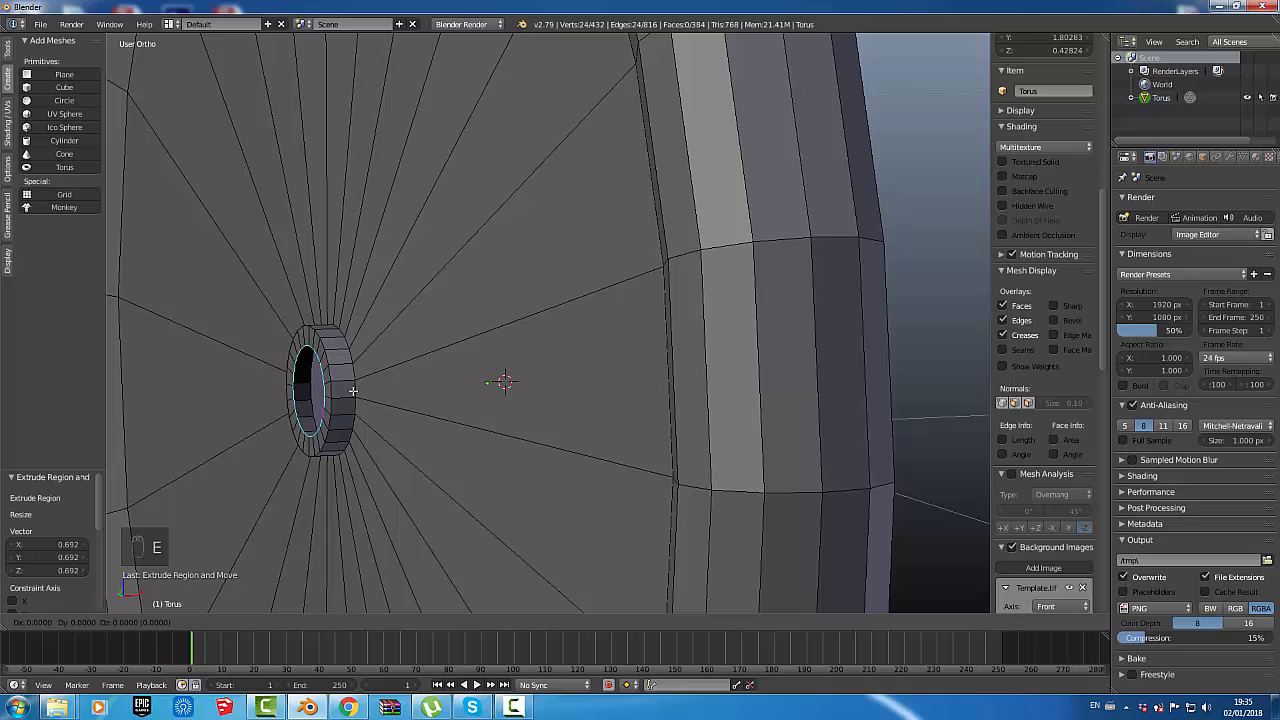
key(z)
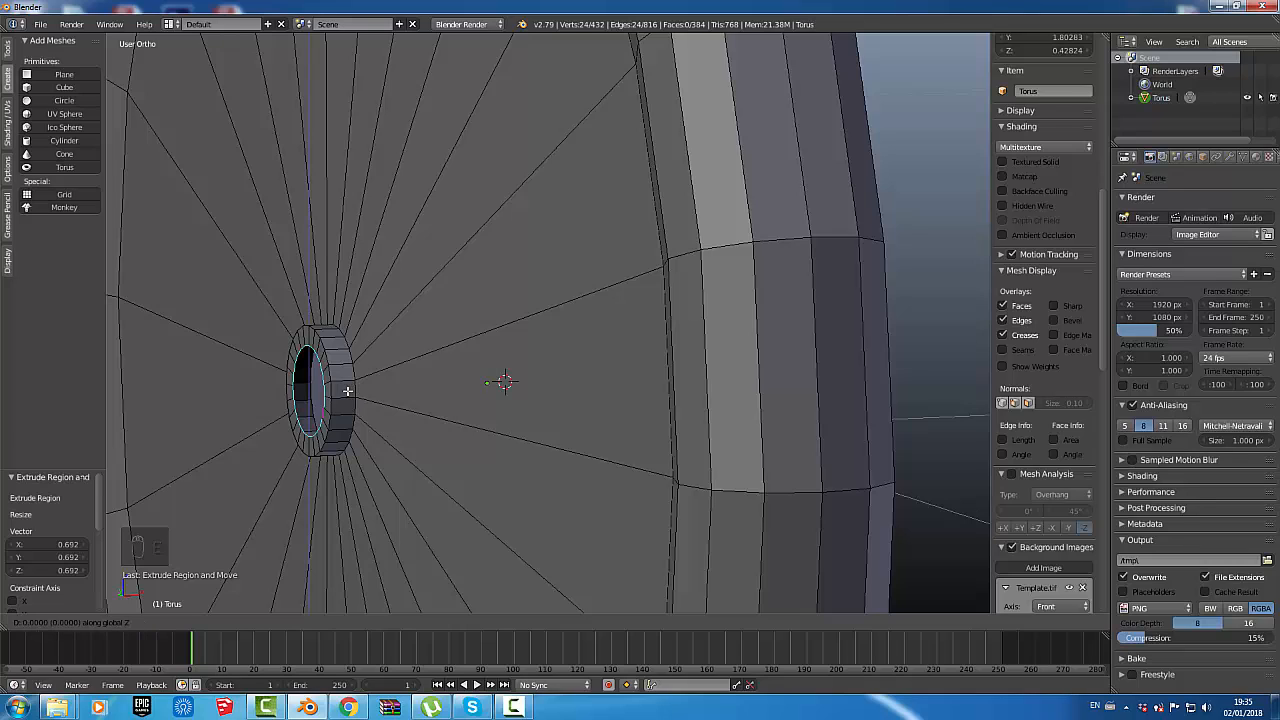
right_click(296, 391)
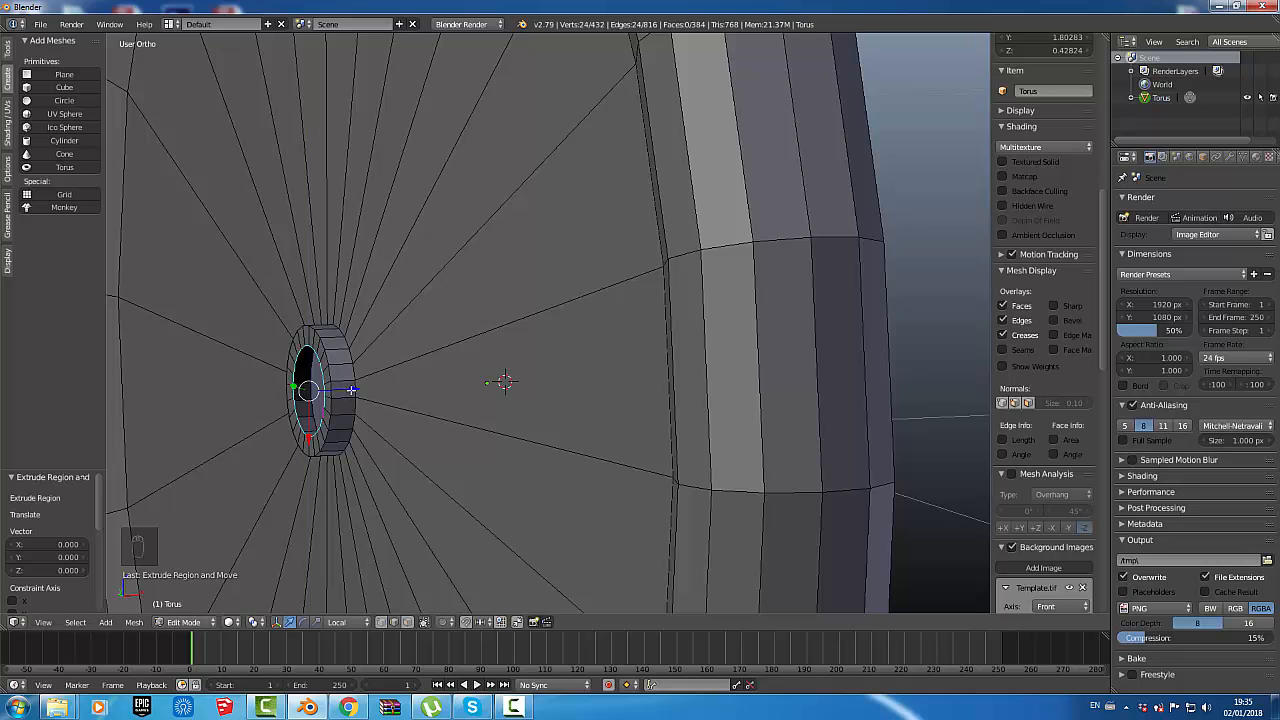
drag(352, 390, 324, 385)
scroll(420, 406, down, 3)
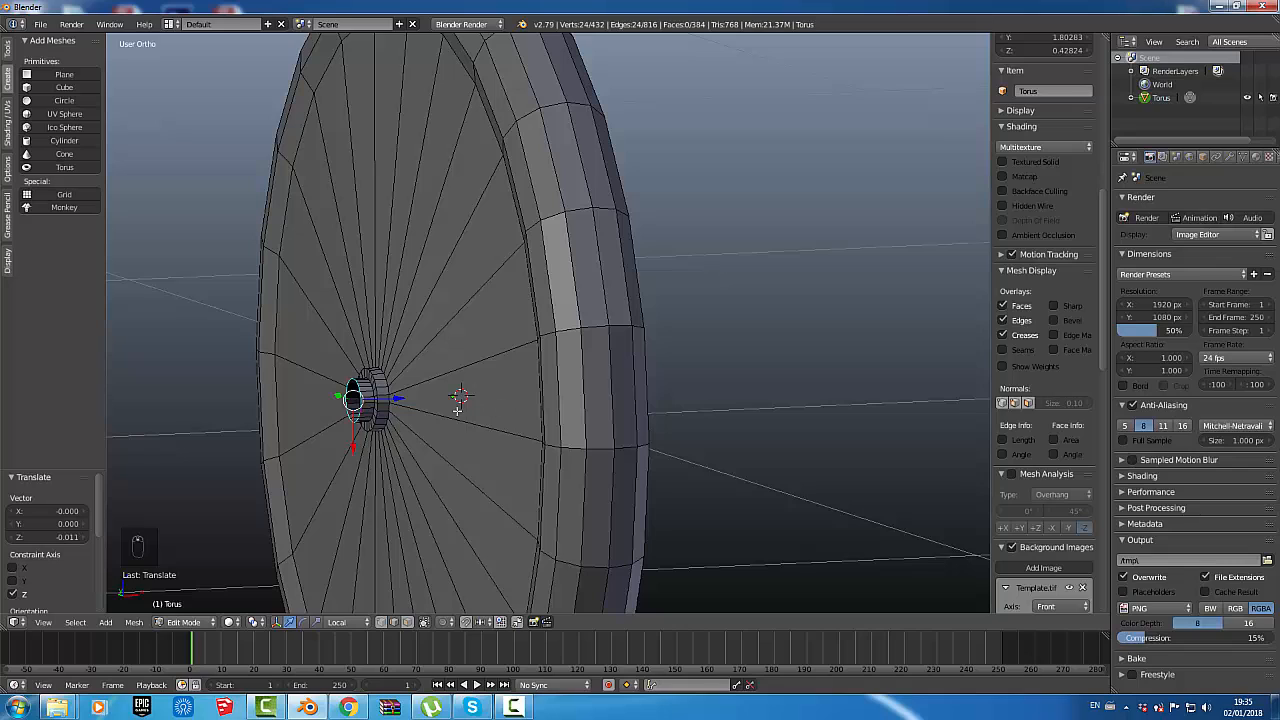
- Select the edge loop at the outer hub cap's open end and try to fill it
key(KP_1)
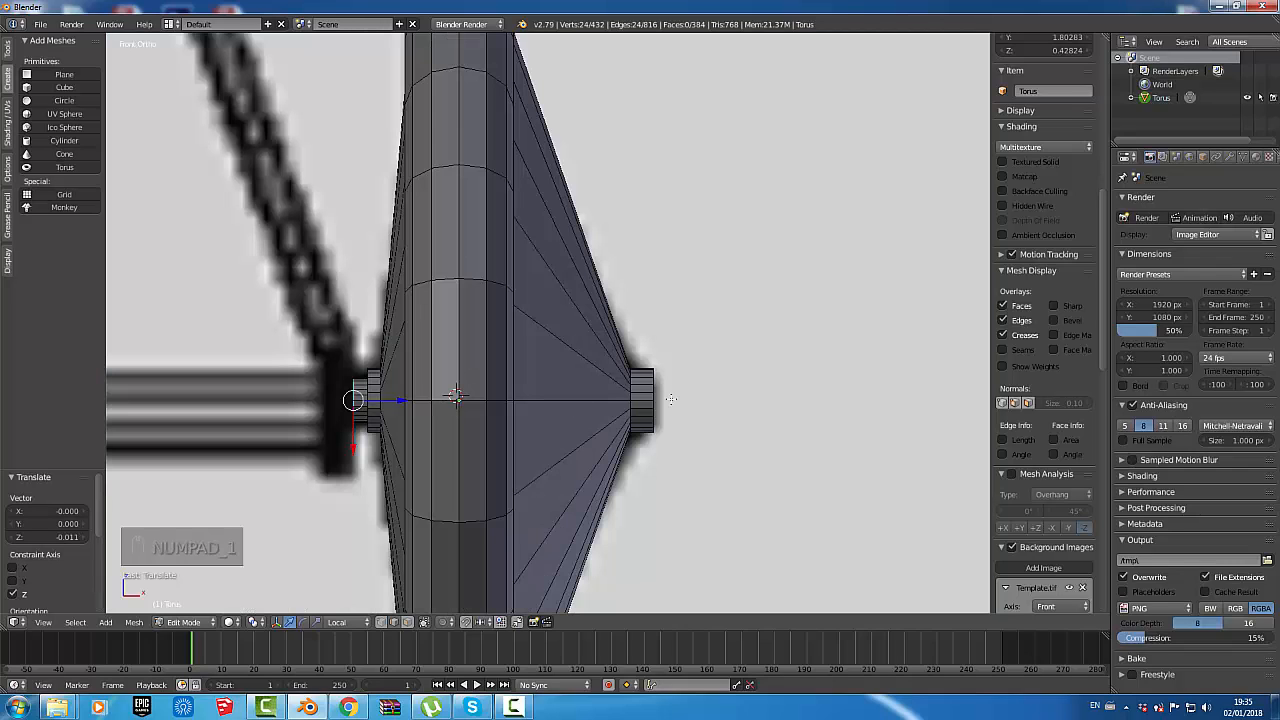
scroll(667, 398, up, 3)
middle_drag(662, 398, 622, 424)
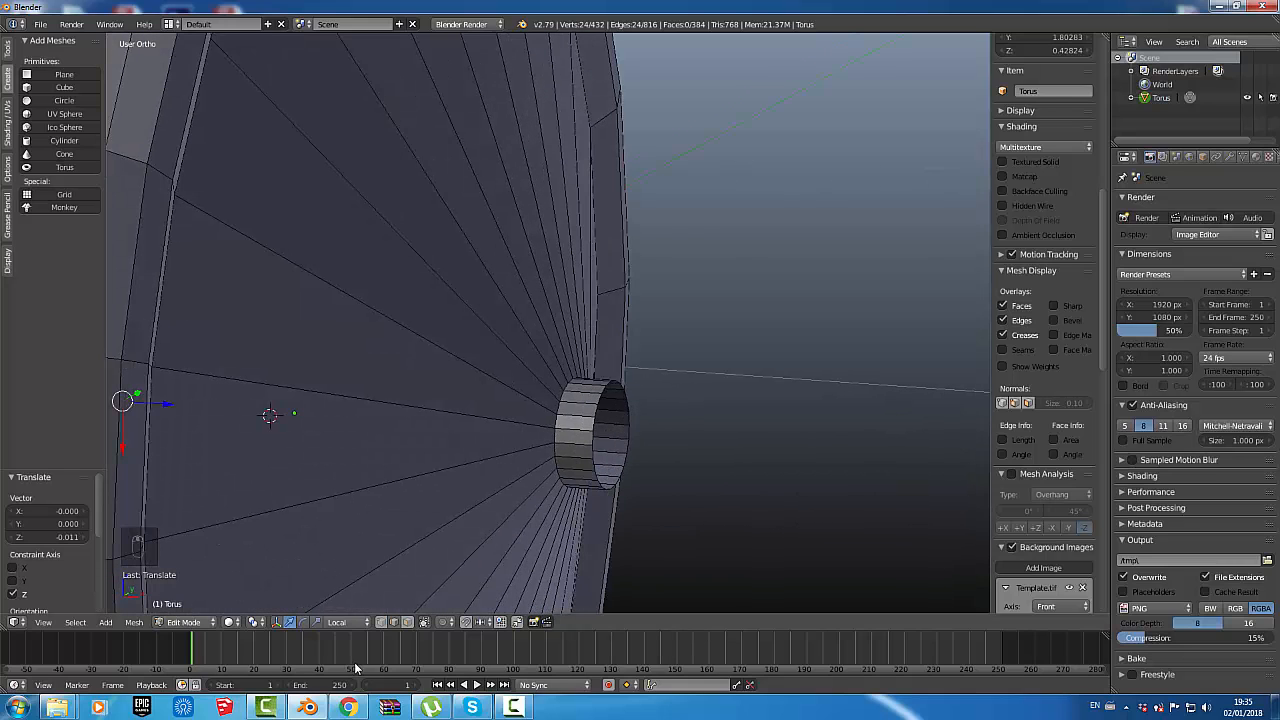
click(626, 447)
alt+shift+right_click(628, 434)
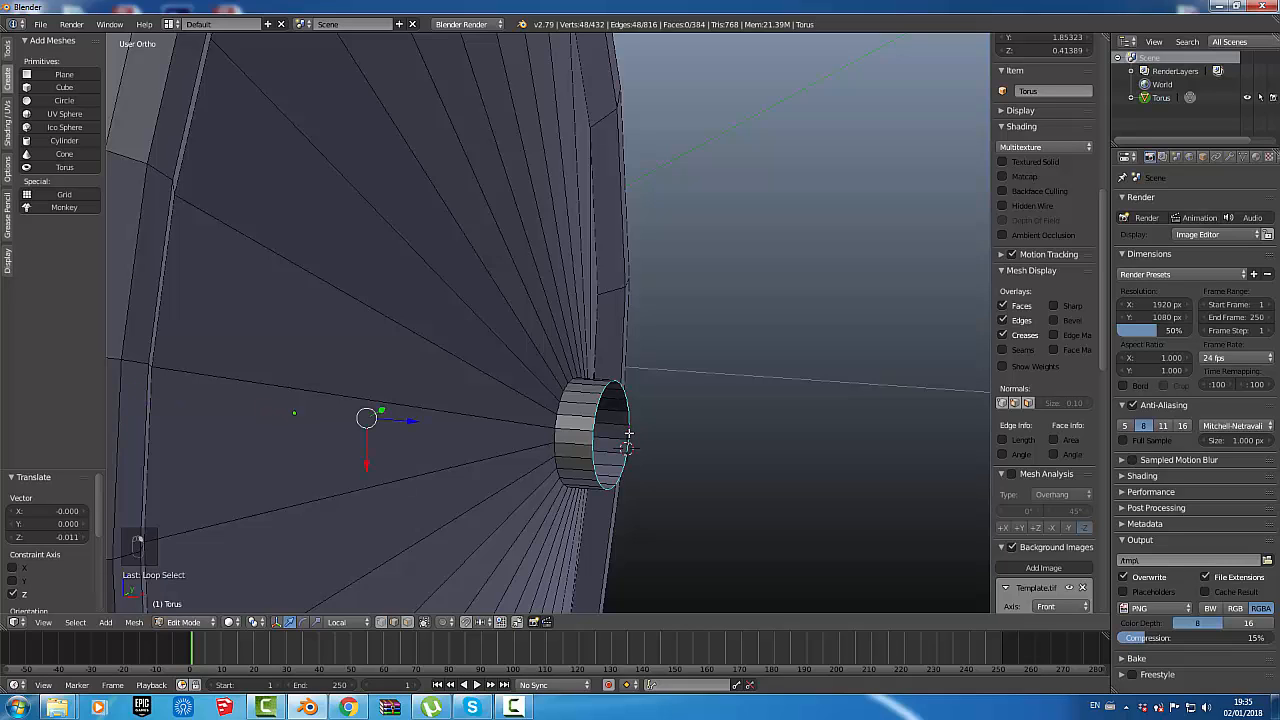
key(f)
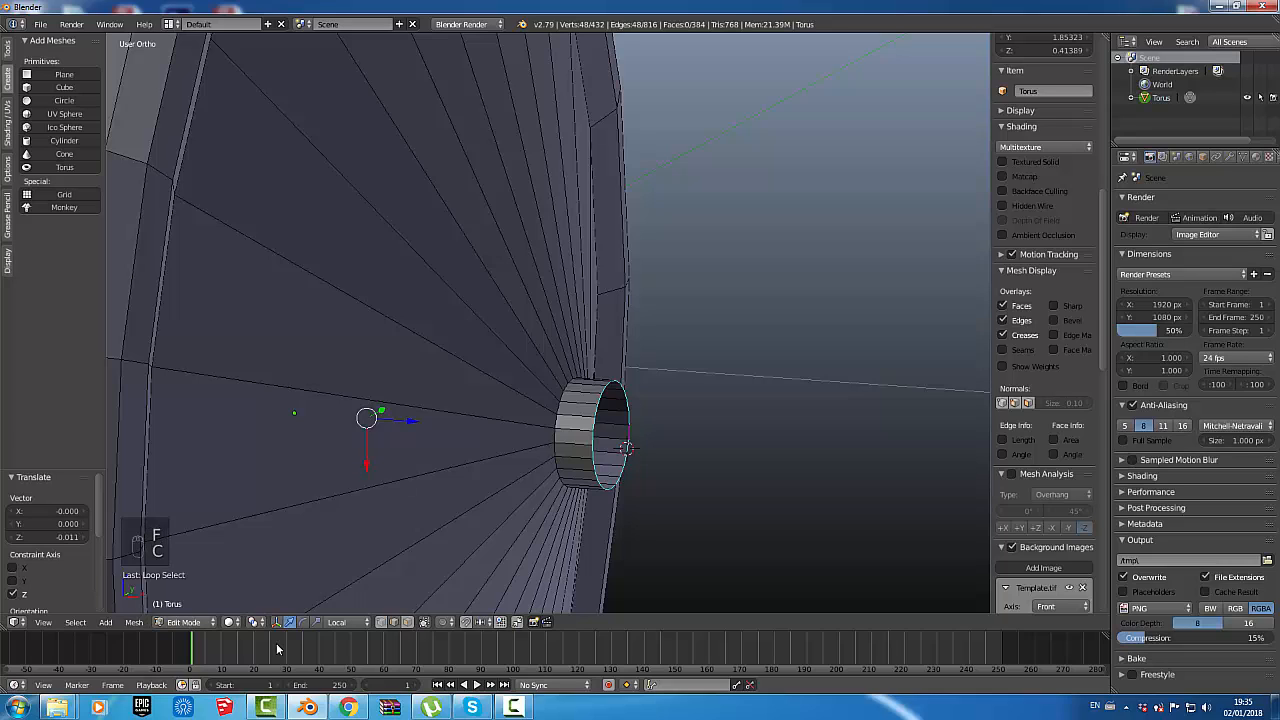
key(c)
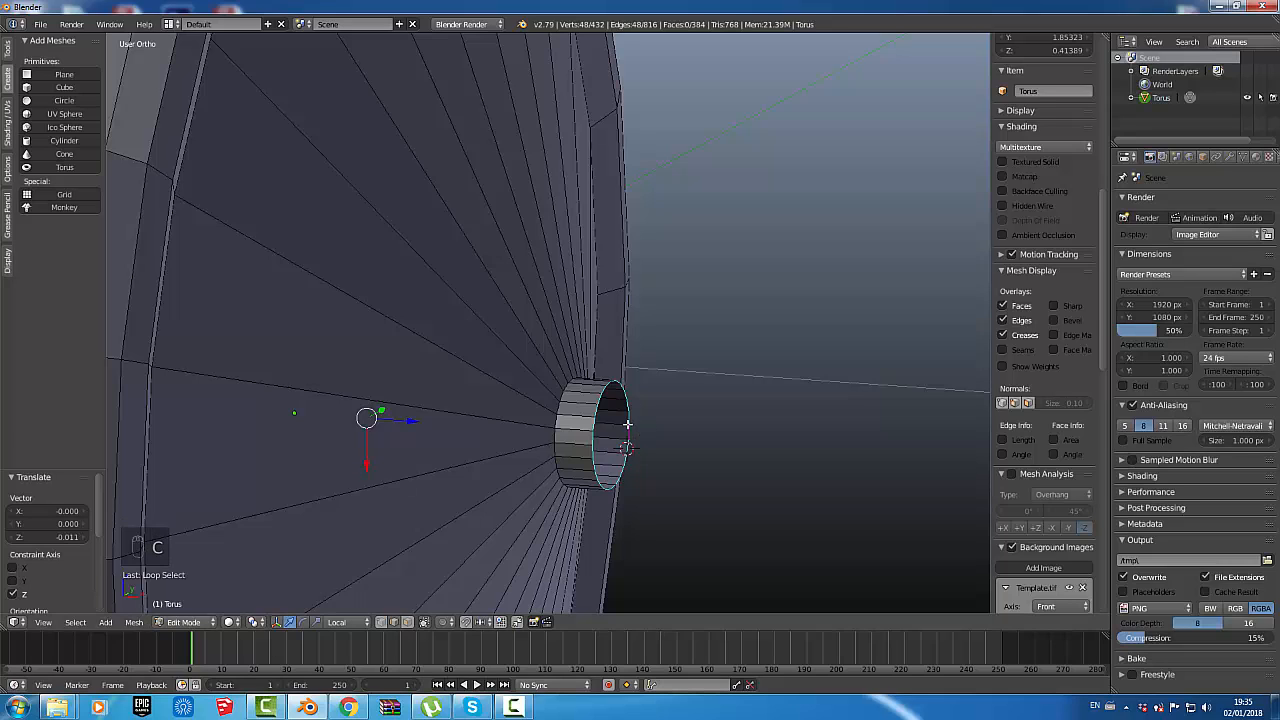
right_click(629, 418)
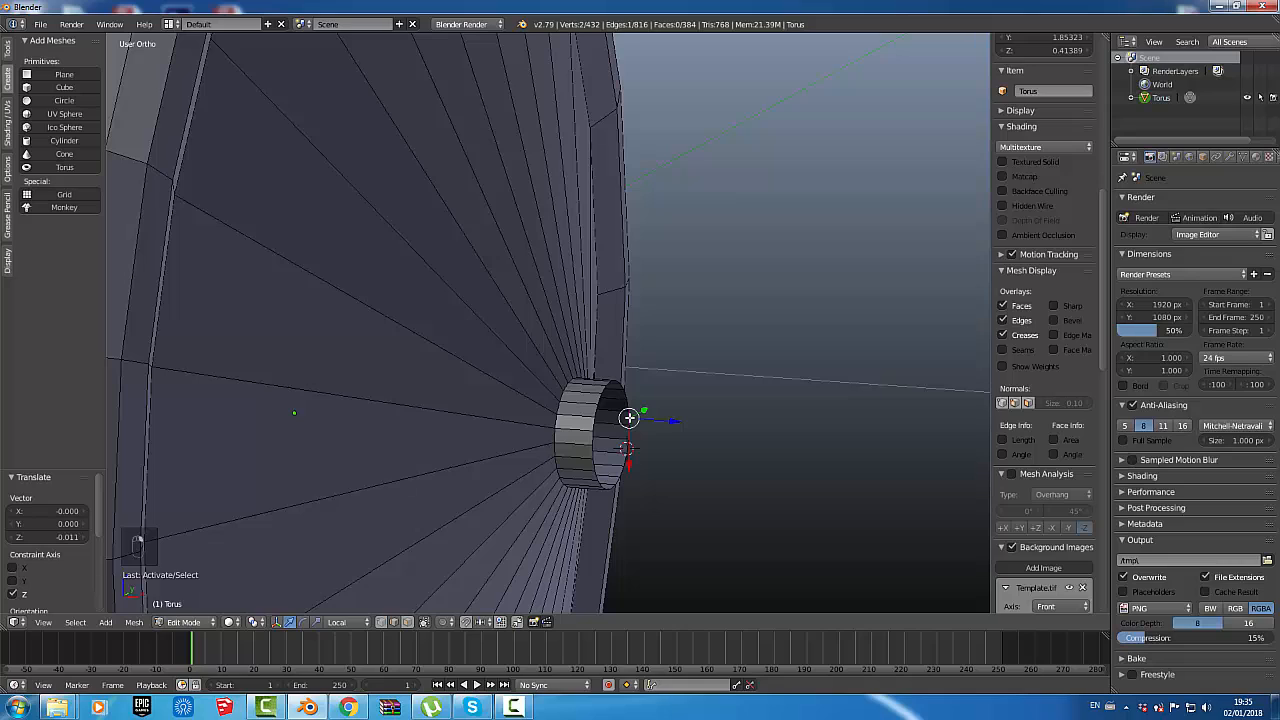
alt+right_click(627, 430)
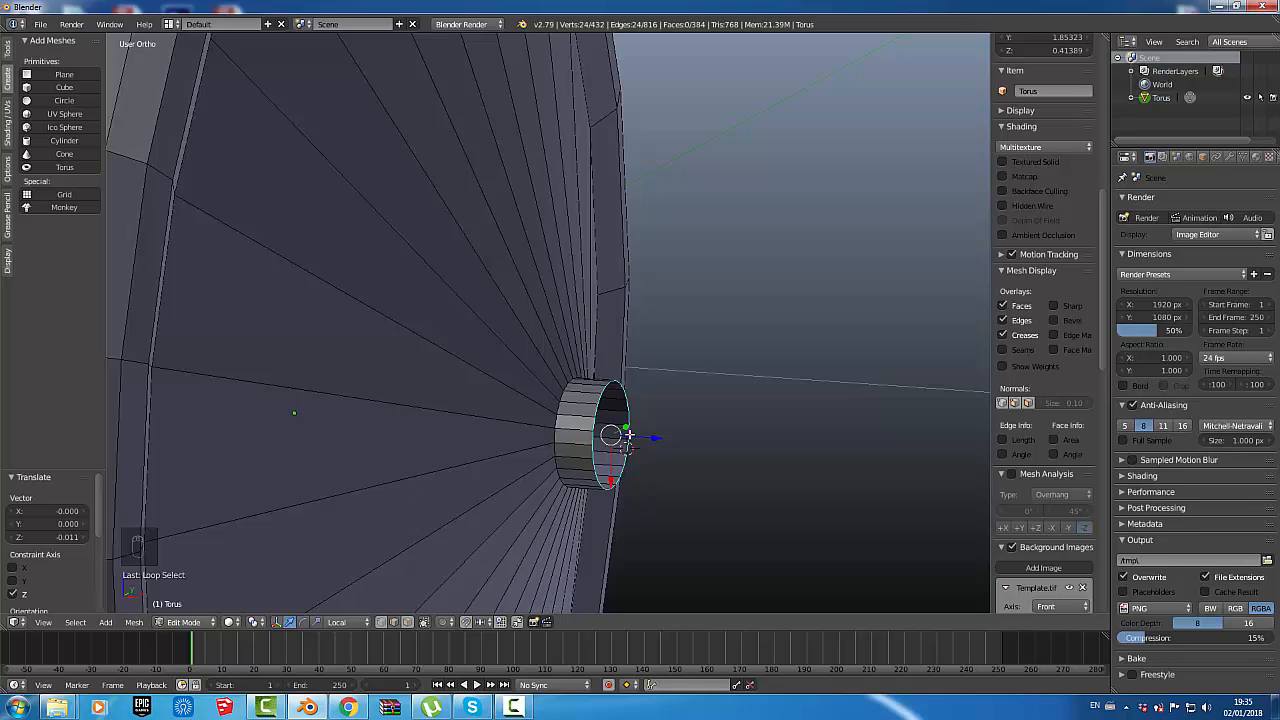
- Select the edge loop at the axle stub's free end and move it -0.060 along local Z into the blueprint's axle
scroll(640, 425, down, 6)
key(KP_1)
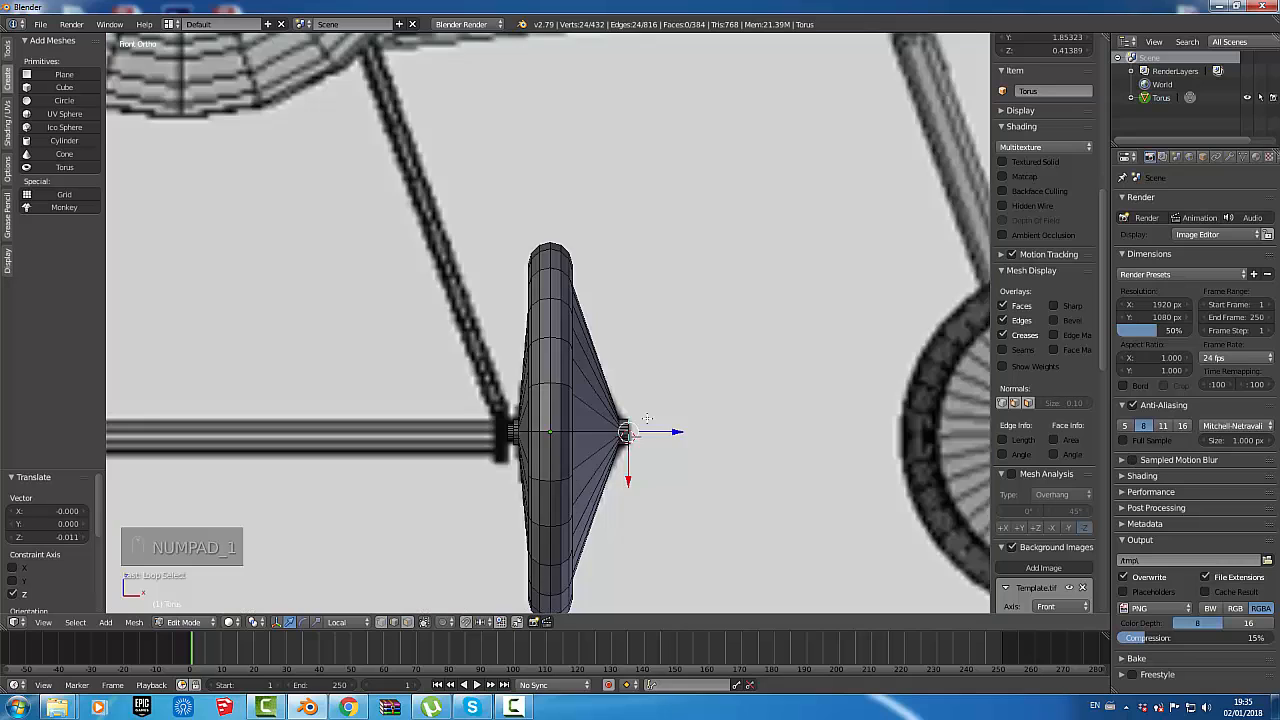
scroll(647, 418, up, 3)
scroll(630, 425, down, 2)
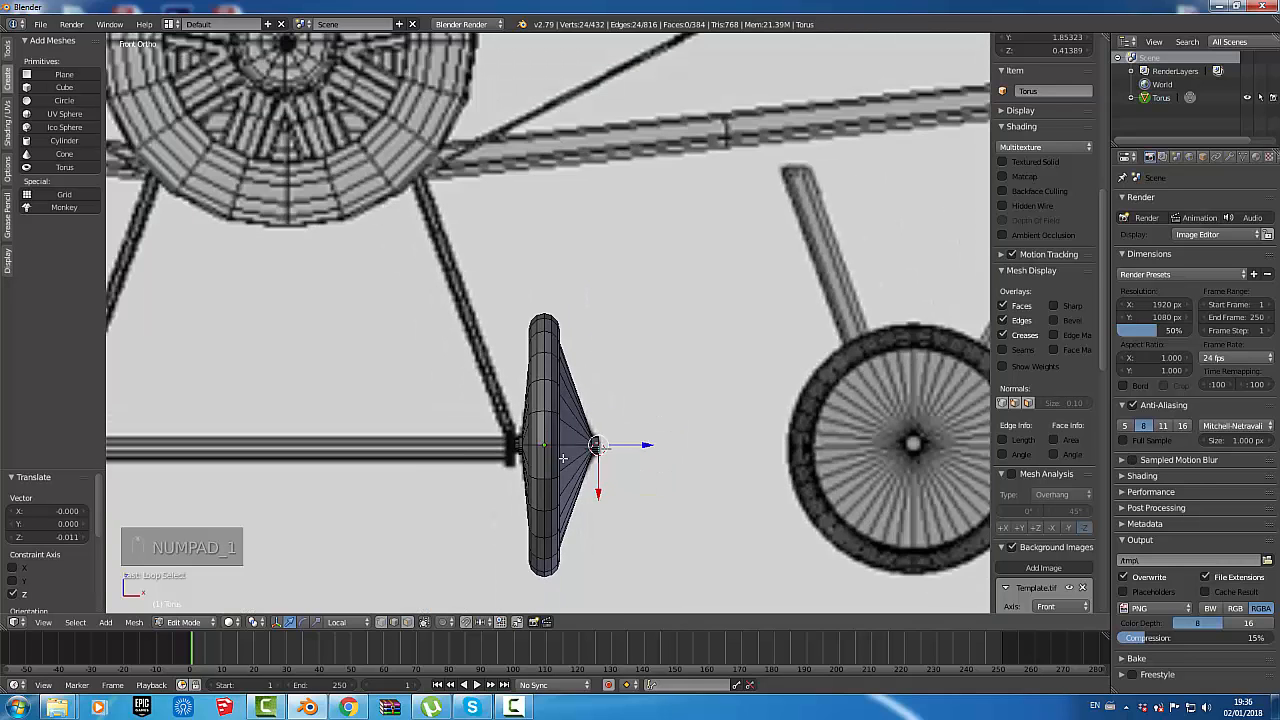
scroll(600, 427, up, 9)
scroll(545, 431, up, 4)
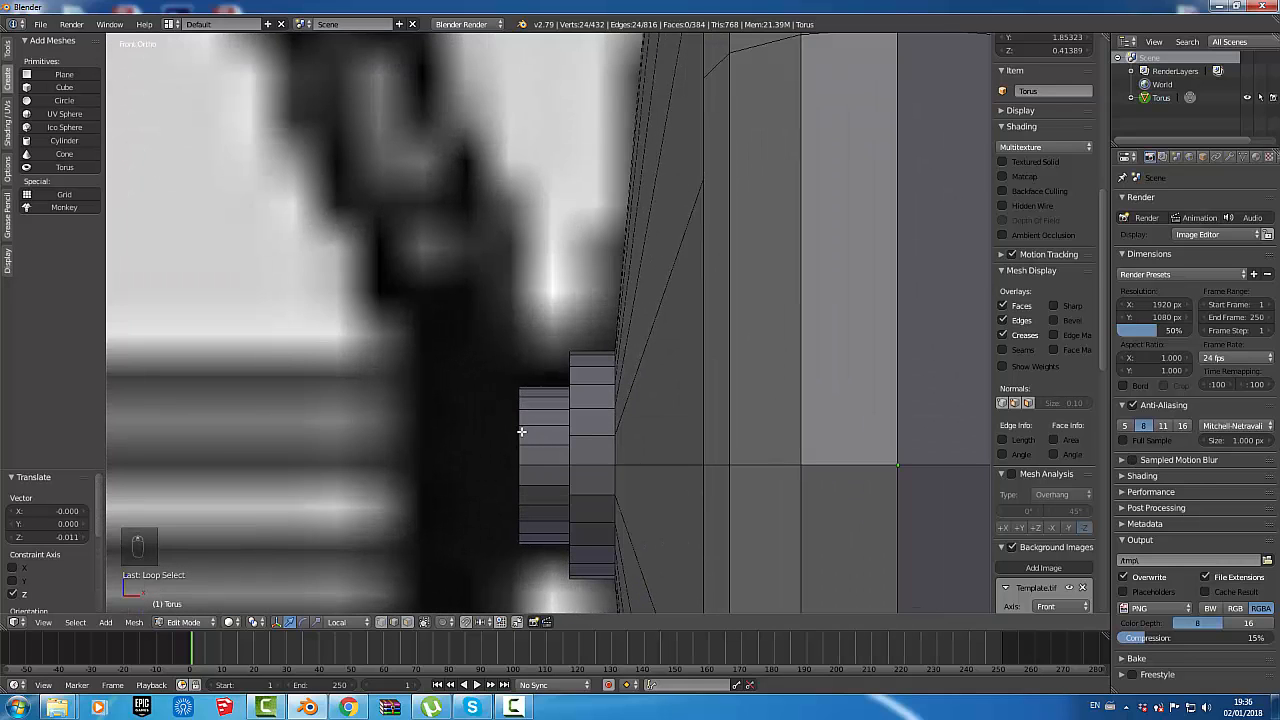
right_click(518, 432)
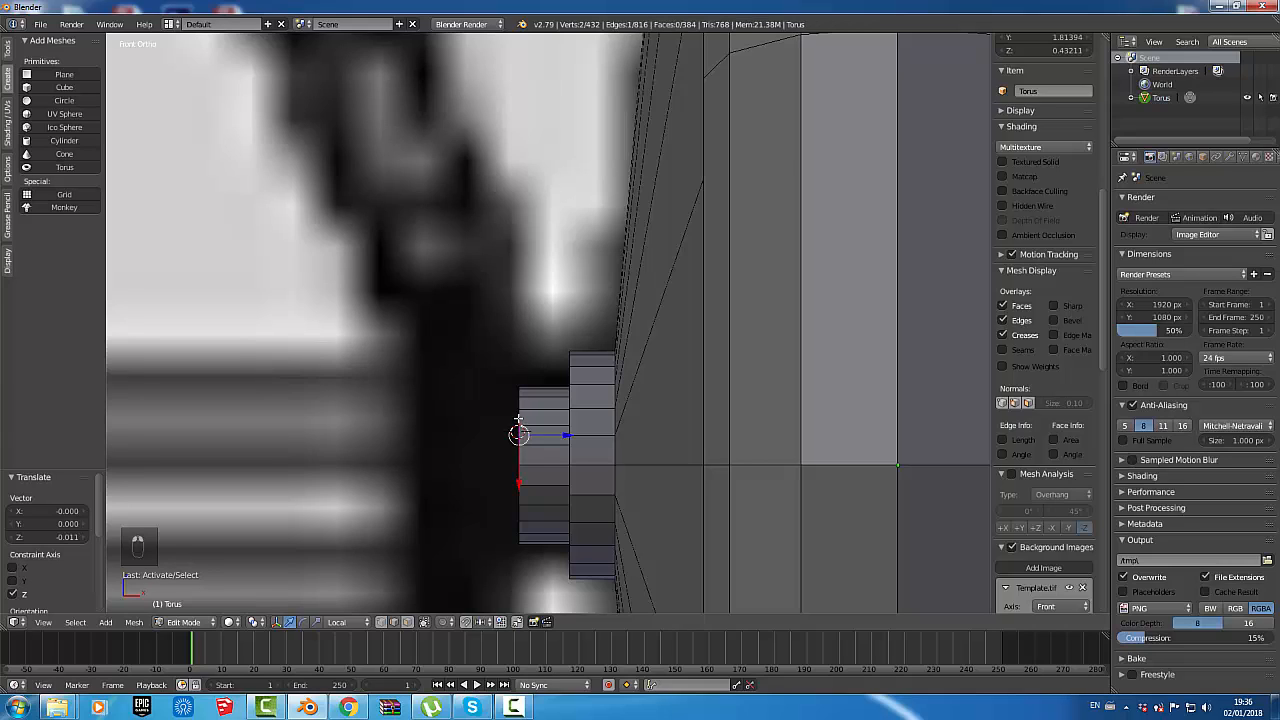
alt+right_click(530, 465)
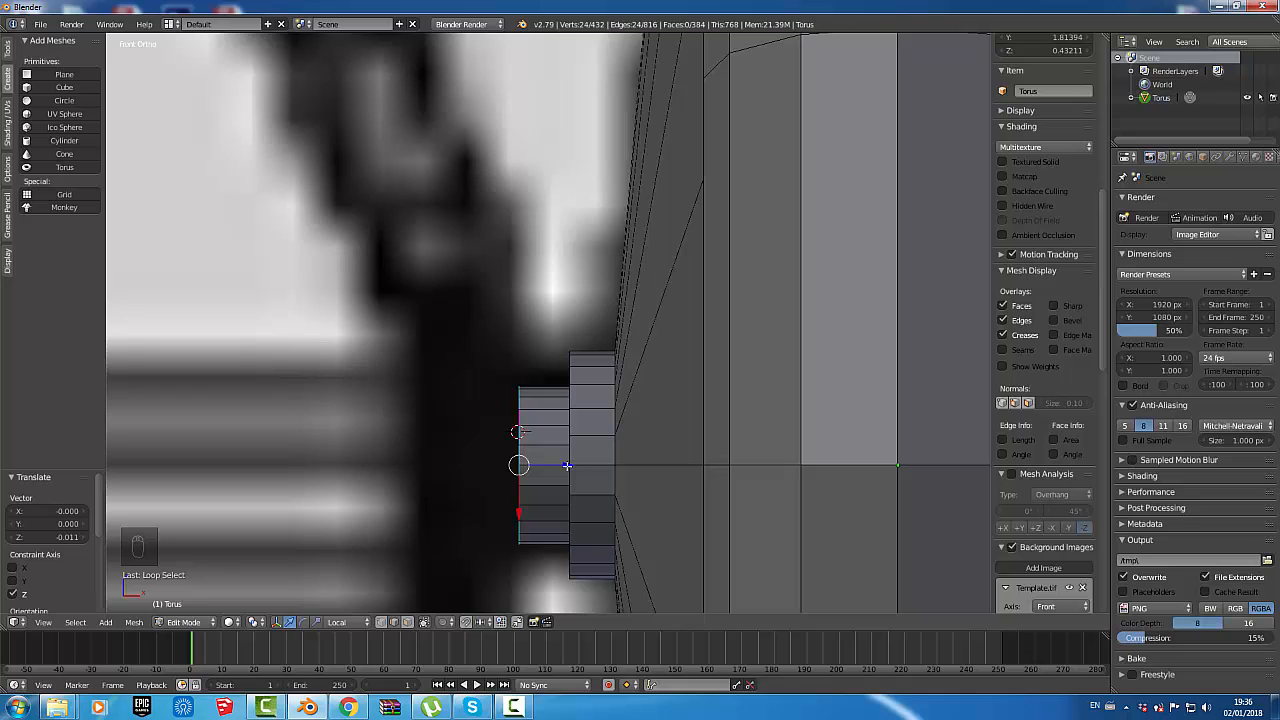
drag(567, 465, 301, 466)
scroll(478, 435, down, 12)
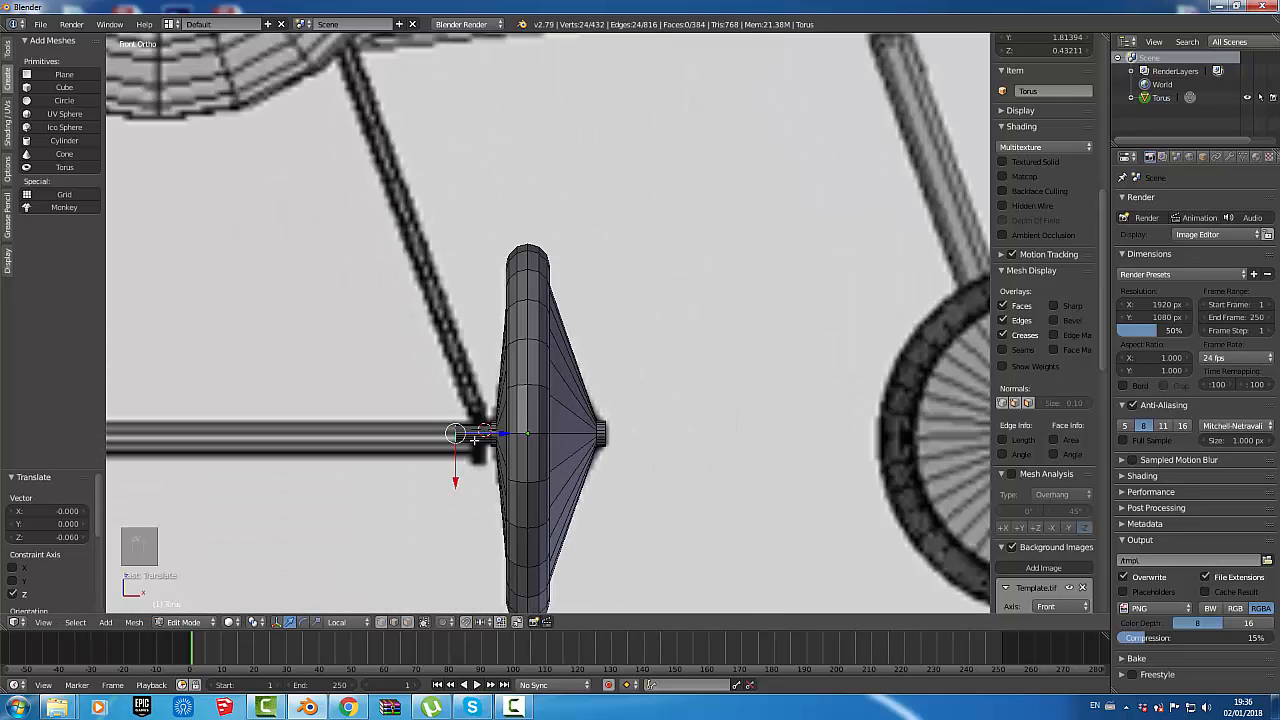
- Extend the axle to the middle of the blueprint's axle by moving its end loop -0.655 and 0.072 along local Z
drag(498, 436, 137, 440)
scroll(636, 384, down, 4)
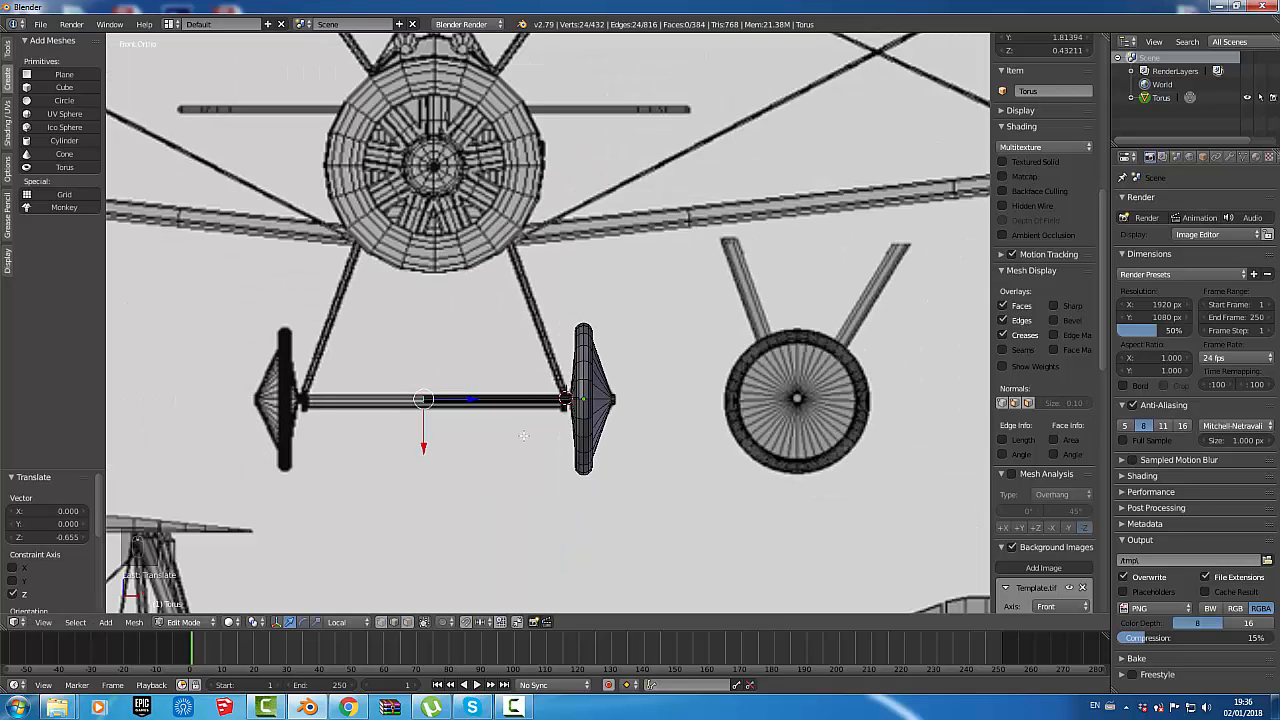
scroll(413, 366, up, 4)
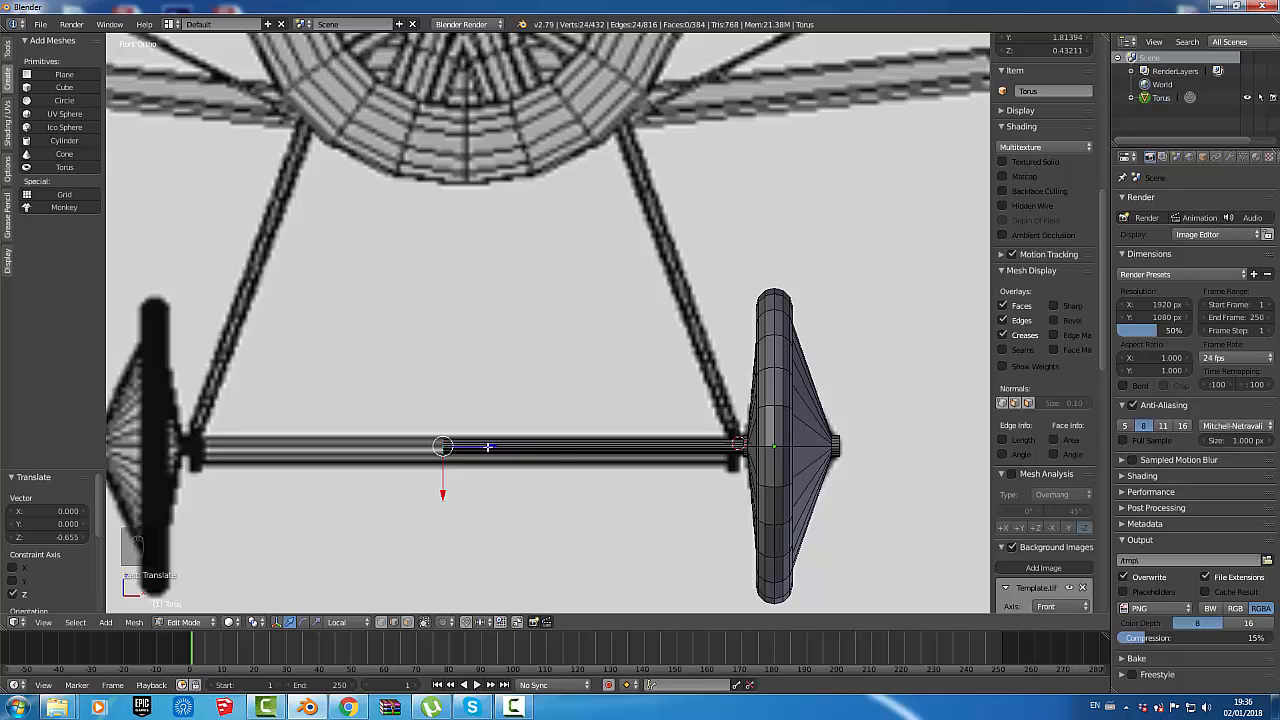
key(g)
key(x)
key(x)
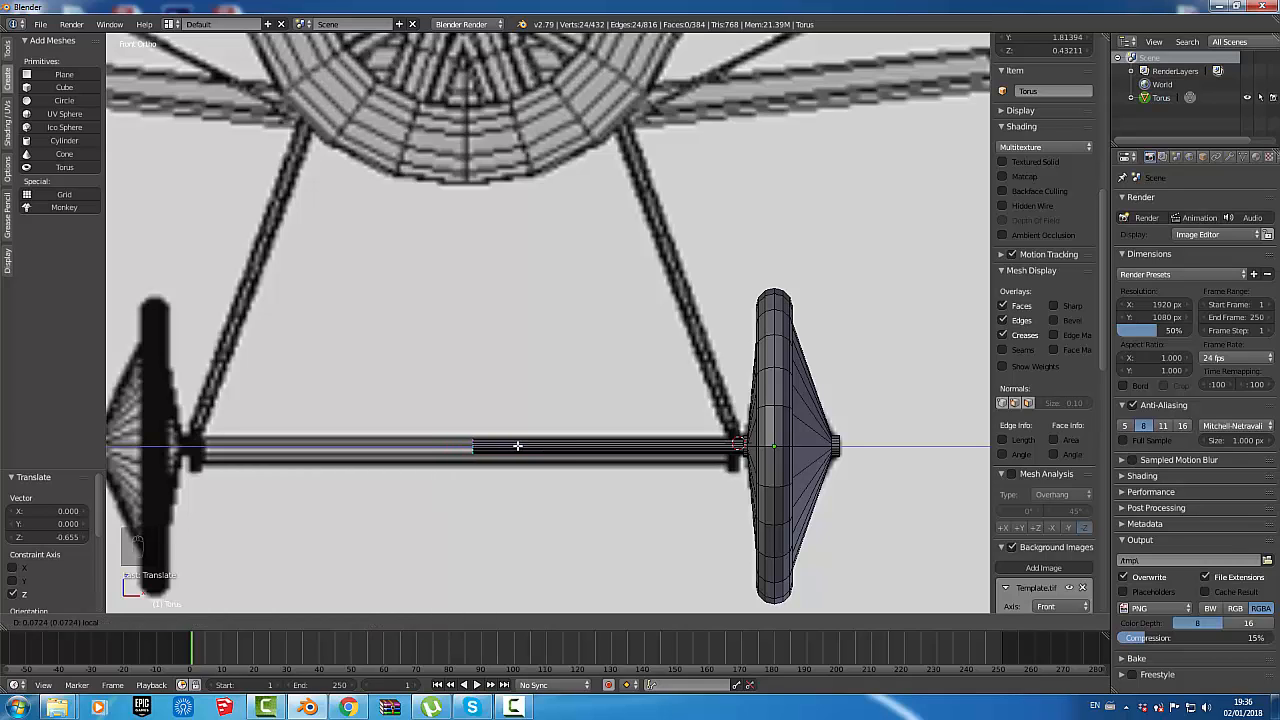
click(517, 445)
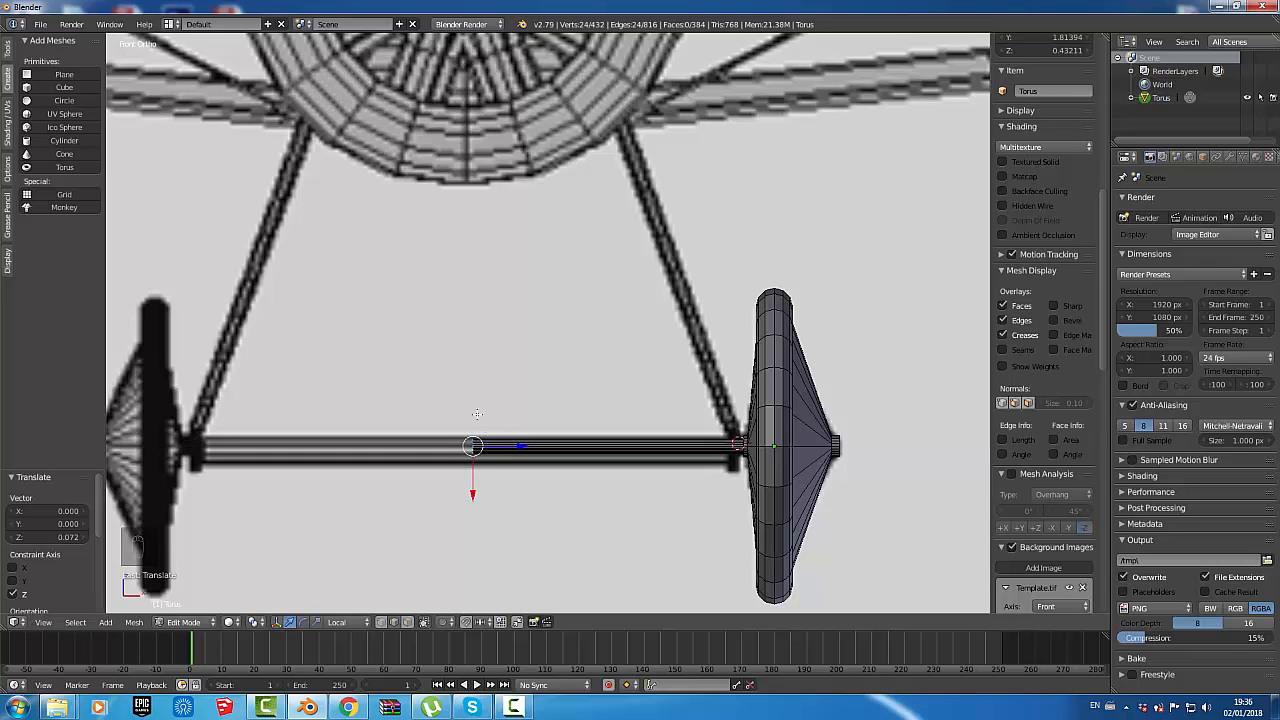
- Examine the half axle's end position and the wheel against the blueprint's front view of the landing gear
scroll(650, 400, down, 5)
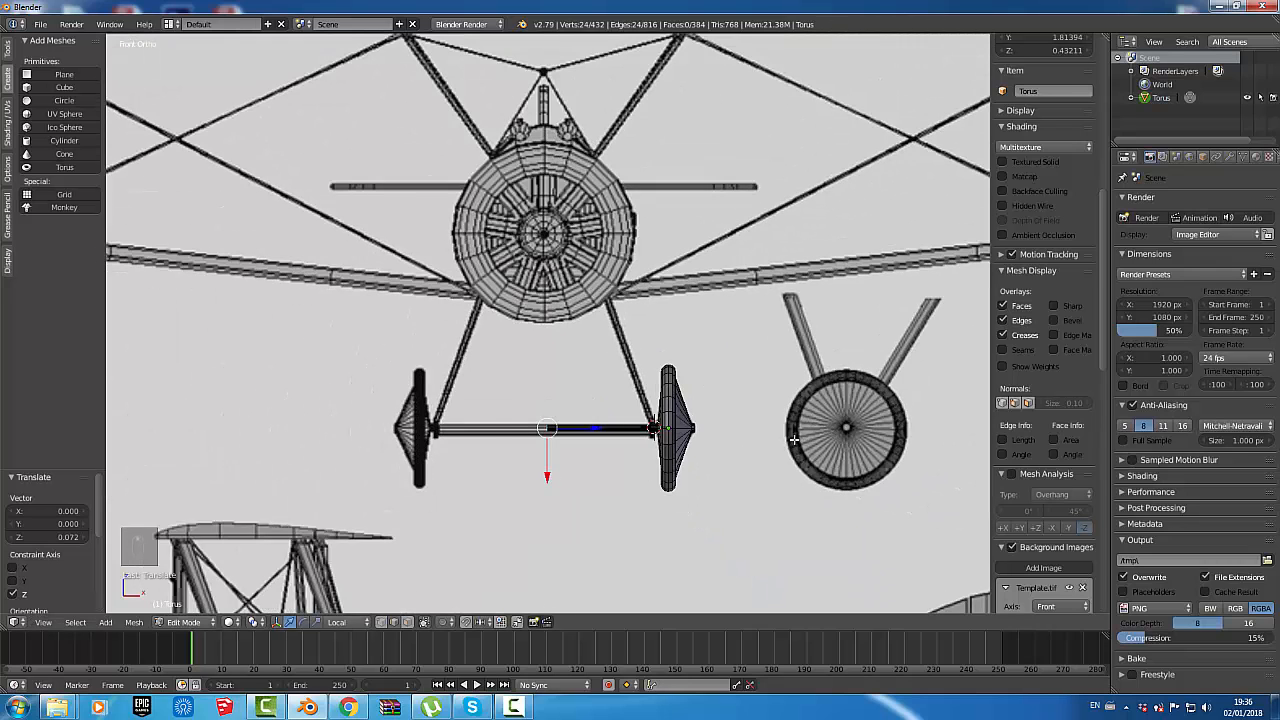
scroll(790, 440, down, 4)
scroll(743, 416, up, 3)
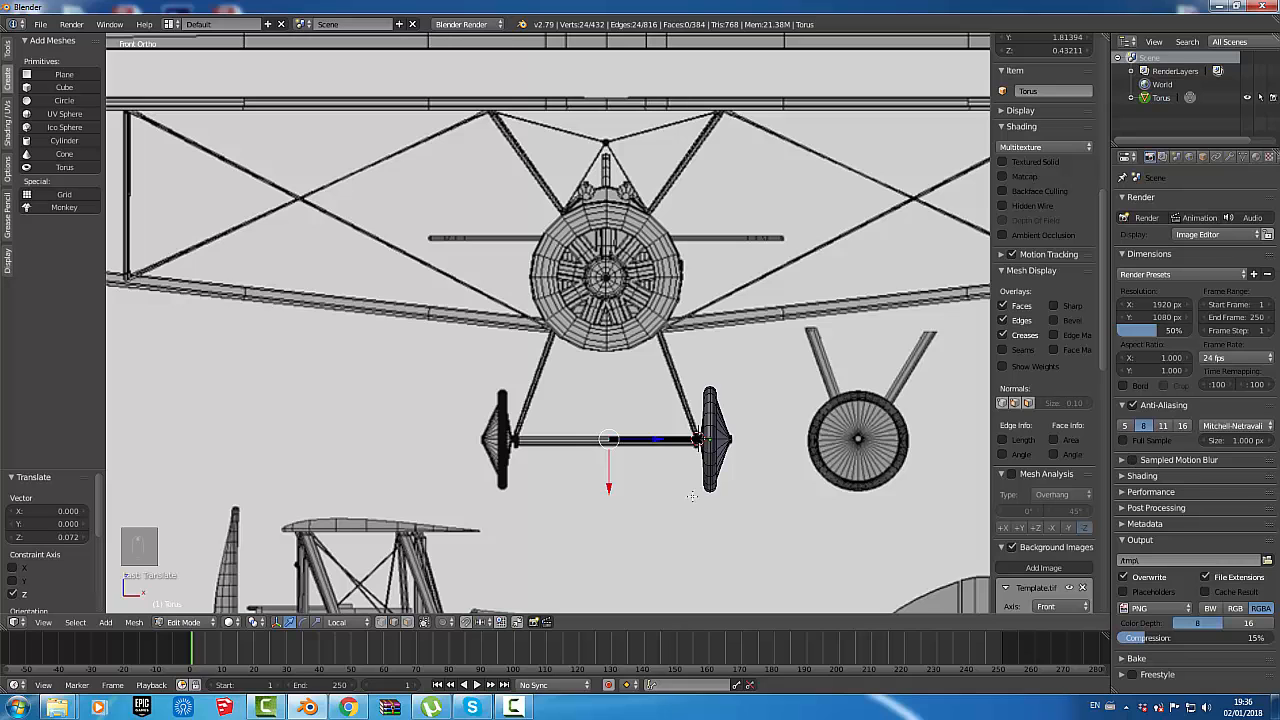
scroll(654, 466, up, 1)
scroll(654, 462, up, 3)
scroll(573, 403, up, 1)
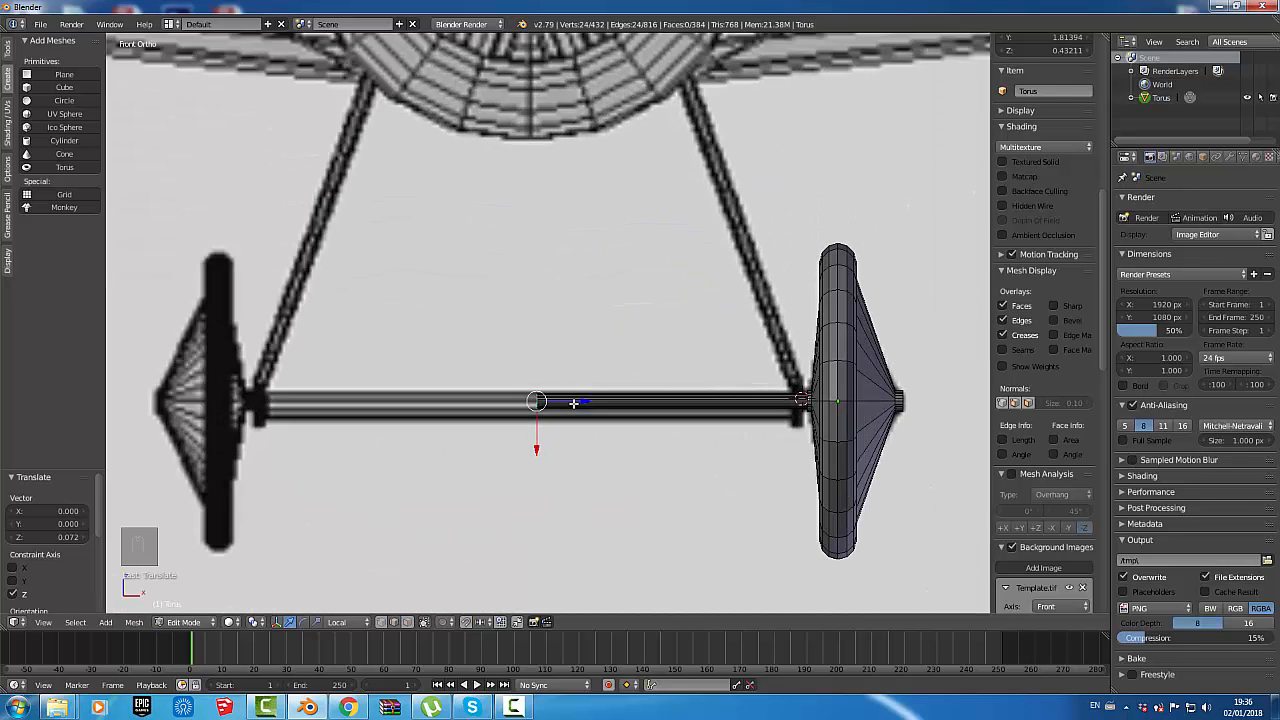
scroll(572, 401, up, 2)
scroll(574, 403, down, 4)
scroll(580, 406, down, 2)
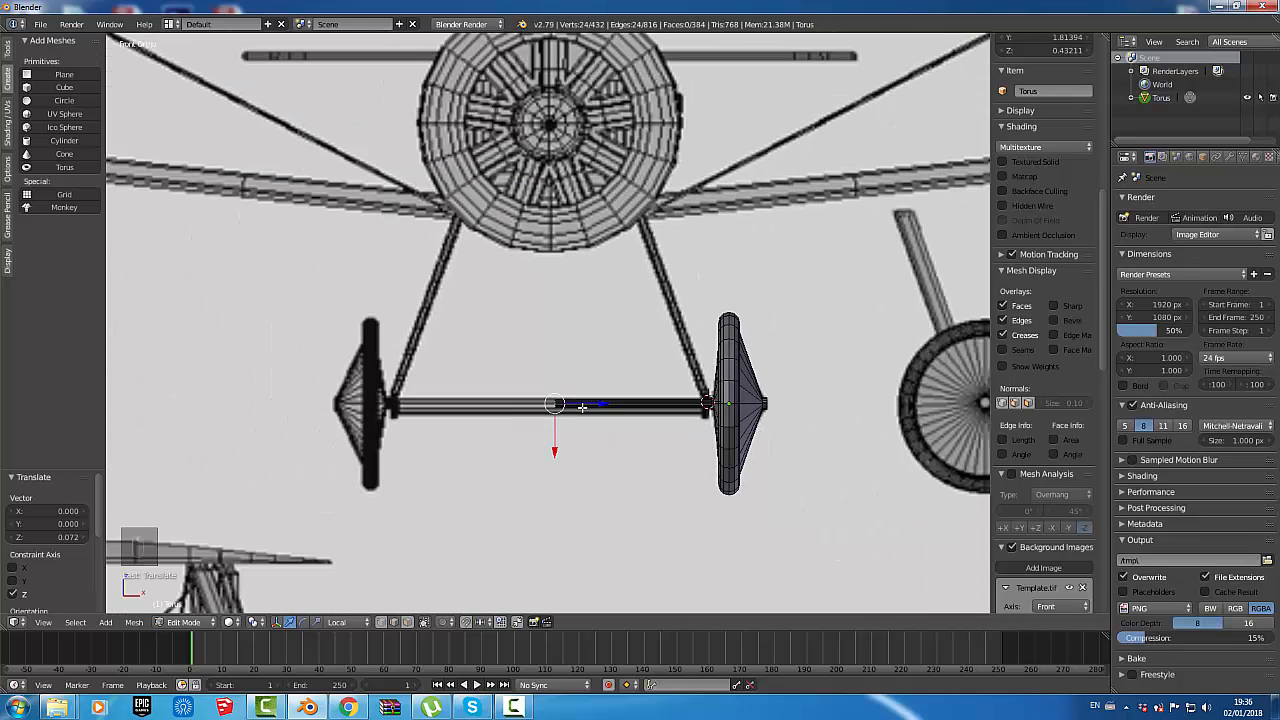